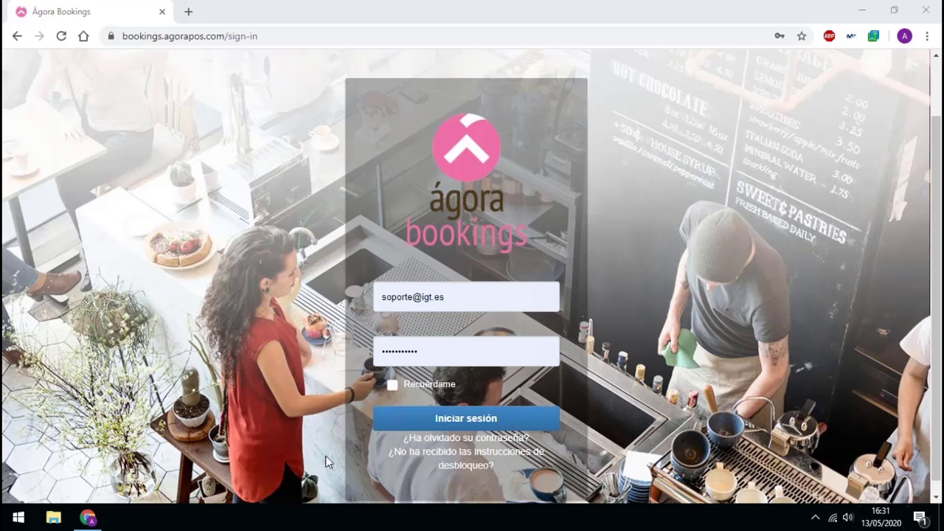
Sign in with the prefilled credentials and open the reservations configuration of Ágora Restaurante
{"action": "left_click", "coordinate": [441, 420]}
{"action": "left_click", "coordinate": [447, 419]}
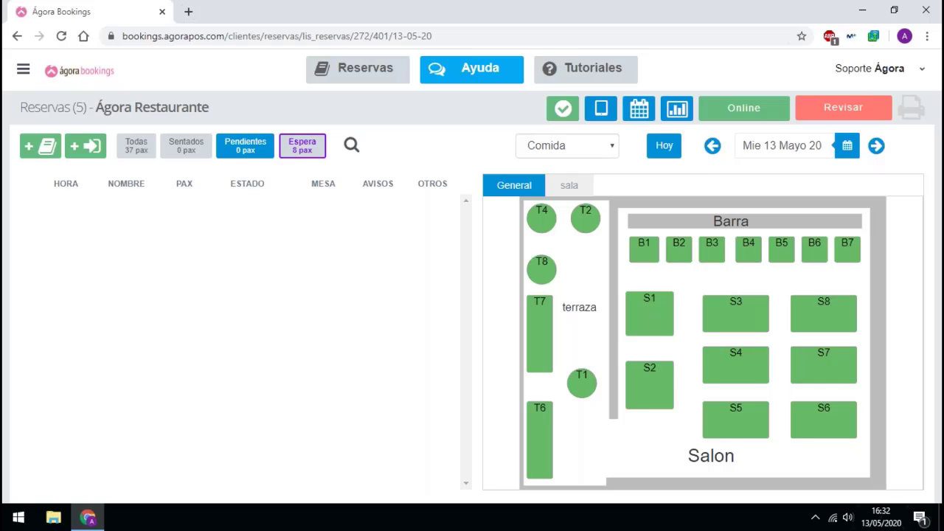
{"action": "left_click", "coordinate": [23, 74]}
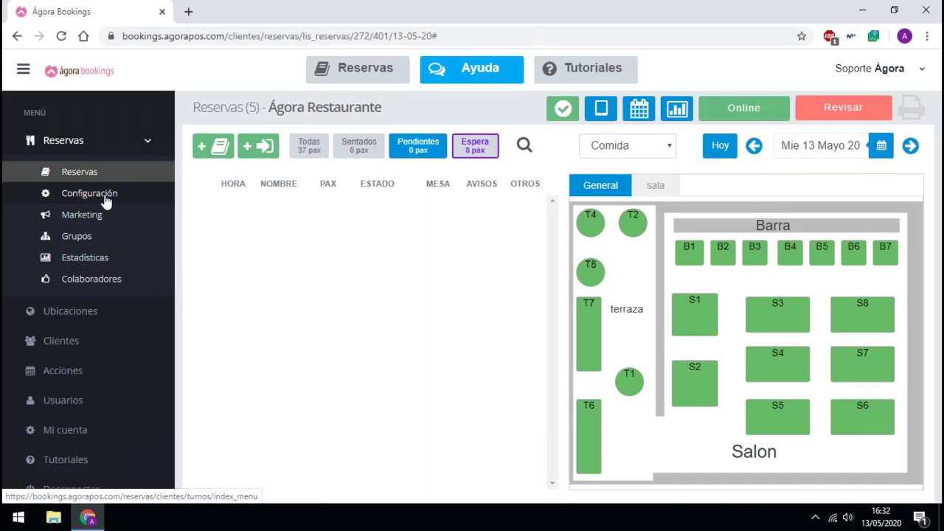
{"action": "left_click", "coordinate": [107, 194]}
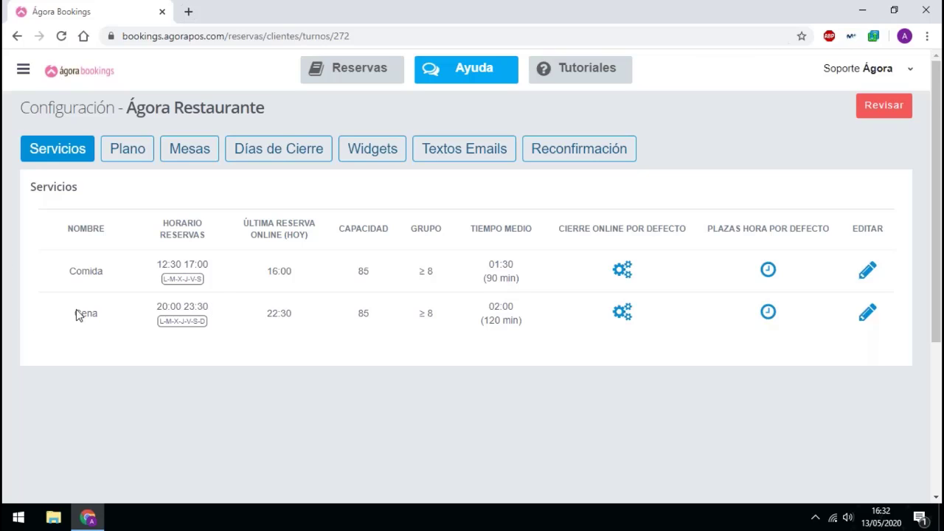
Open the Comida service for editing and examine its name, public name, total capacity and group size
{"action": "left_click", "coordinate": [866, 272]}
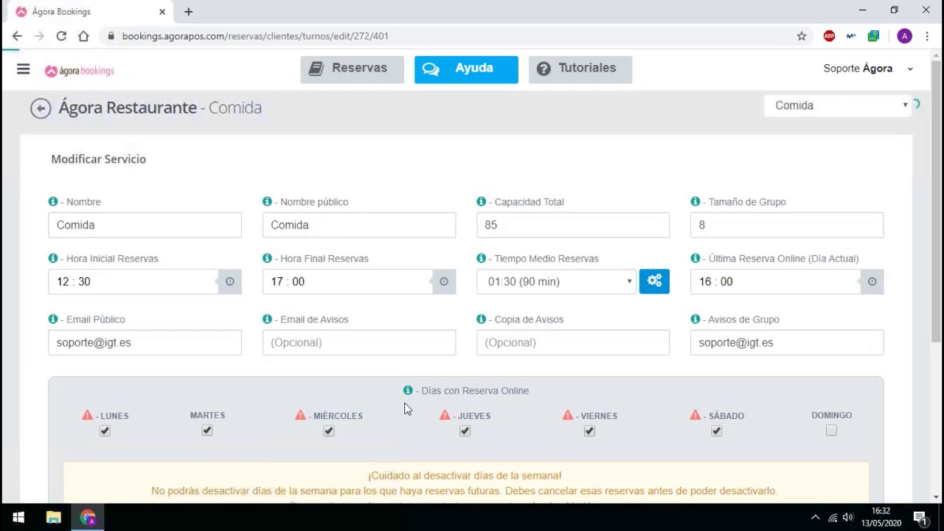
{"action": "left_click", "coordinate": [130, 225]}
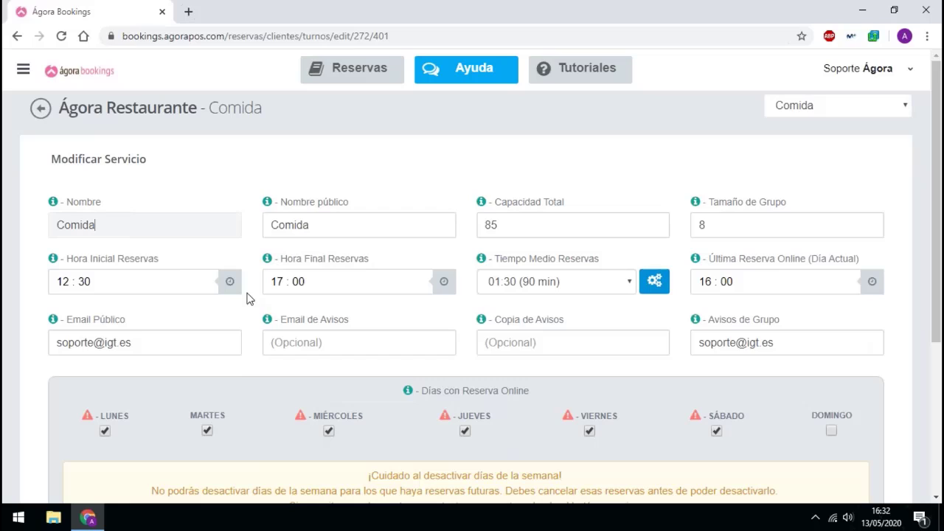
{"action": "left_click_drag", "start_coordinate": [114, 226], "coordinate": [37, 227]}
{"action": "left_click", "coordinate": [116, 227]}
{"action": "left_click_drag", "start_coordinate": [327, 227], "coordinate": [261, 232]}
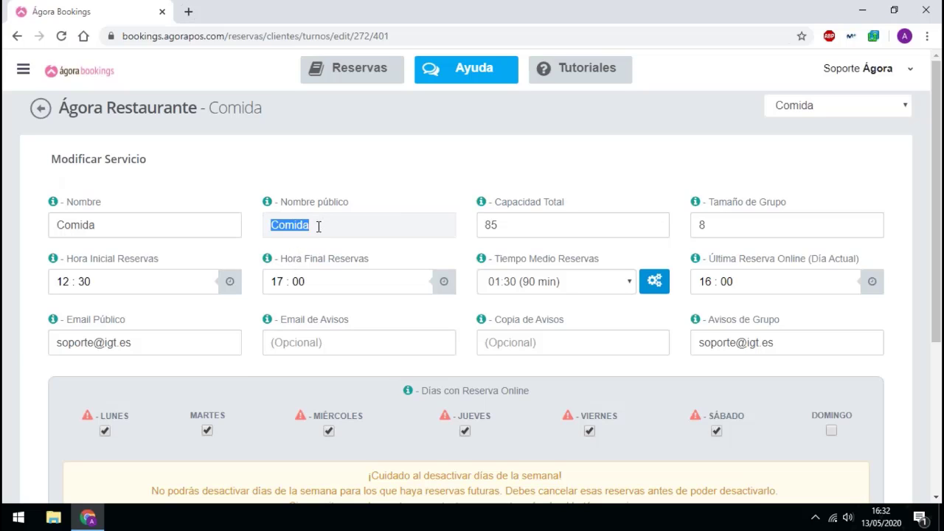
{"action": "left_click", "coordinate": [576, 226]}
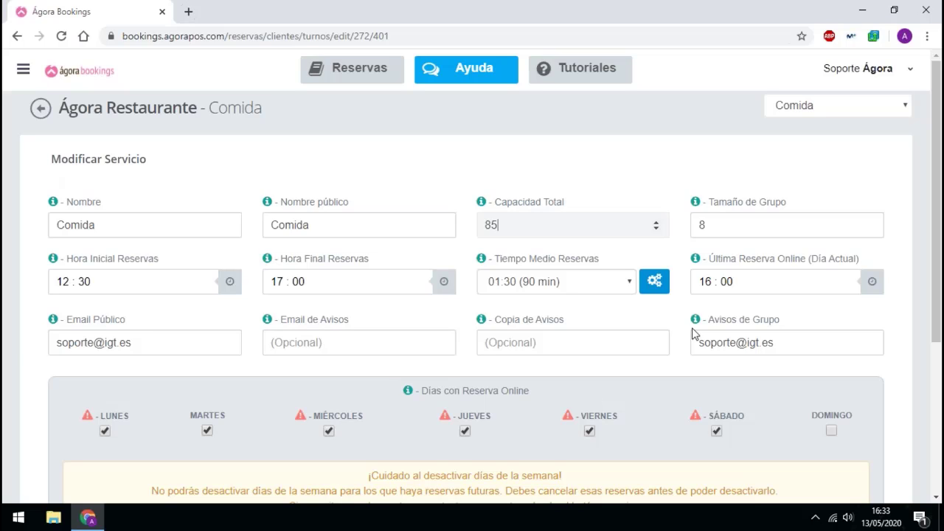
{"action": "left_click", "coordinate": [712, 227]}
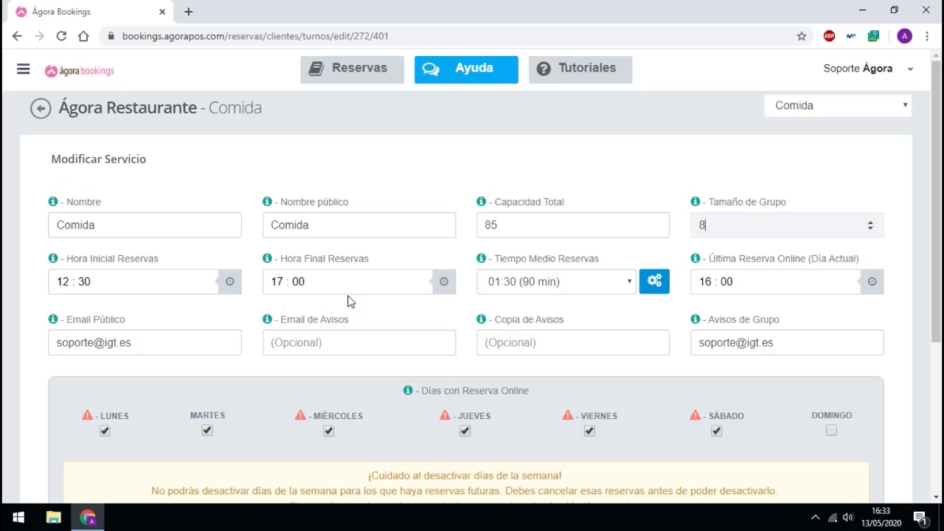
Check the initial booking time of the Comida service and the services offered in the service selector
{"action": "left_click", "coordinate": [344, 165]}
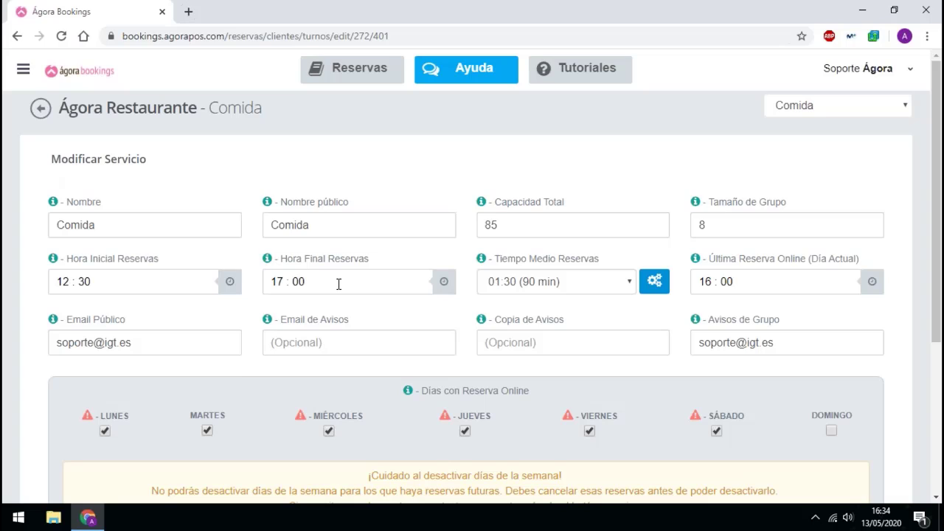
{"action": "left_click", "coordinate": [109, 282]}
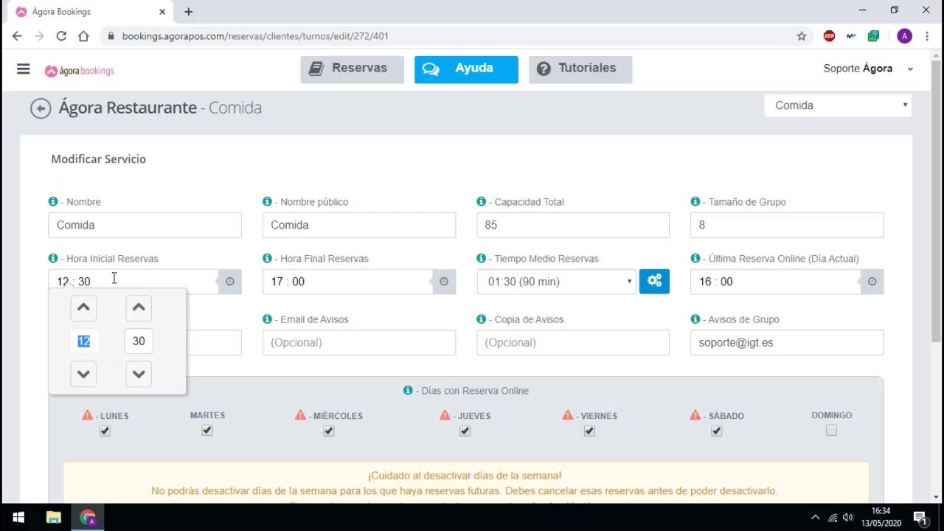
{"action": "left_click", "coordinate": [199, 253]}
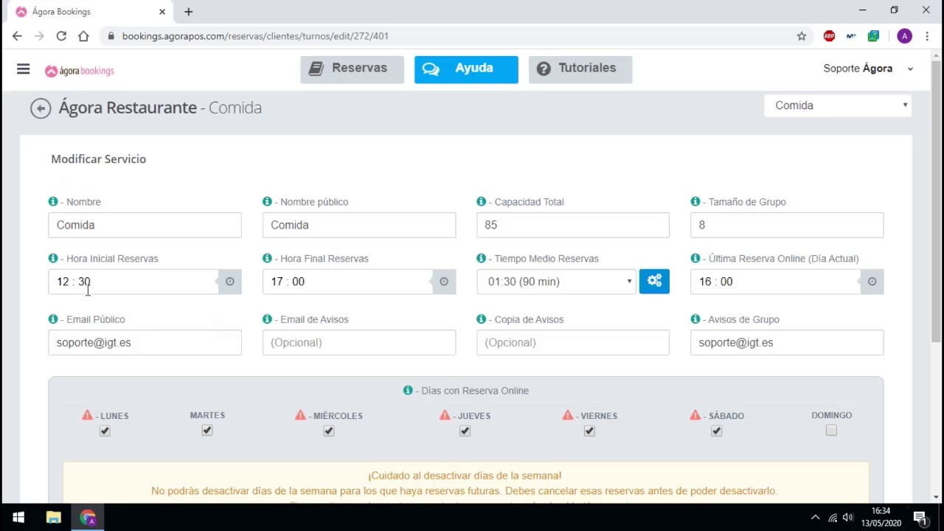
{"action": "mouse_move", "coordinate": [443, 424]}
{"action": "left_click_drag", "start_coordinate": [269, 111], "coordinate": [208, 110]}
{"action": "mouse_move", "coordinate": [445, 419]}
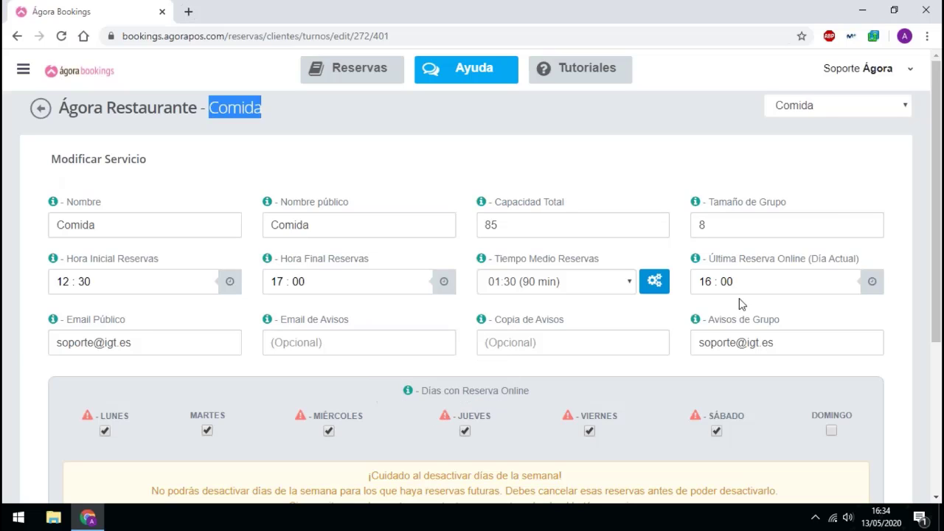
{"action": "left_click", "coordinate": [836, 105]}
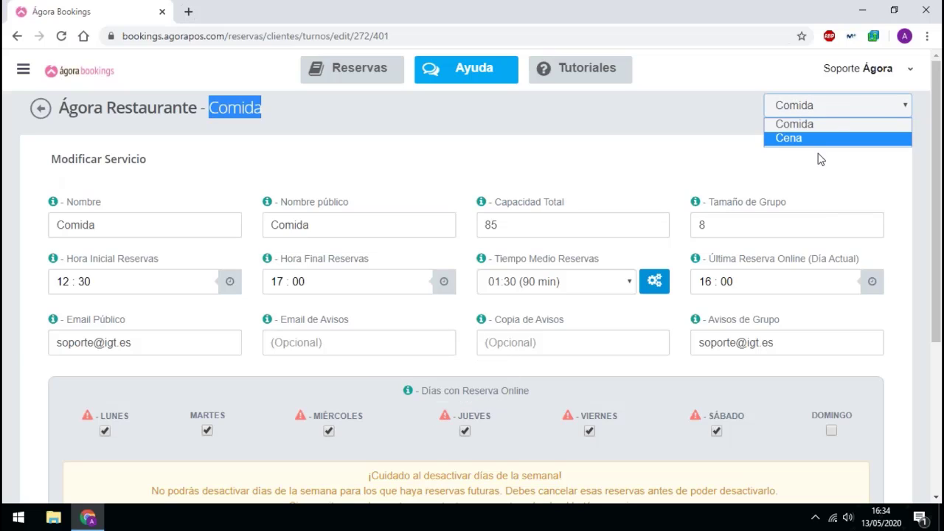
{"action": "left_click", "coordinate": [562, 147]}
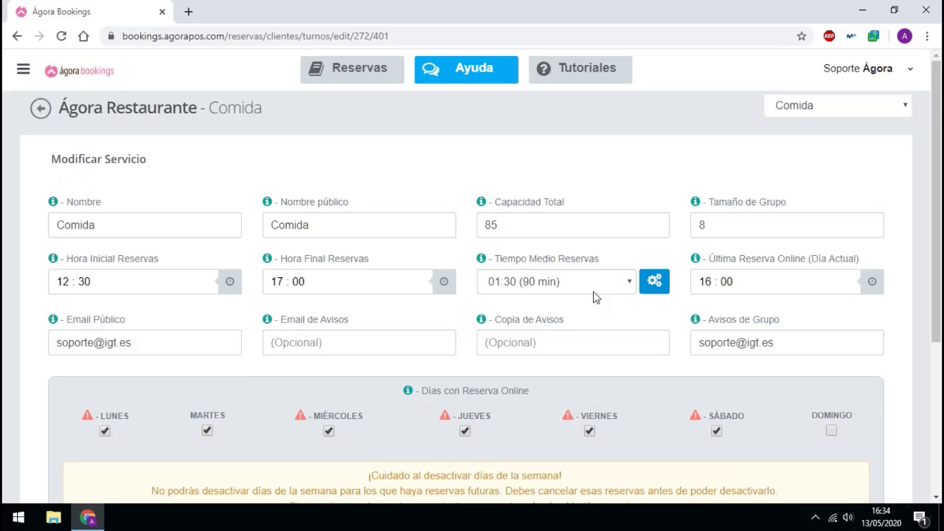
Compare the Comida service's last same-day online booking time with its final booking time
{"action": "left_click", "coordinate": [747, 286]}
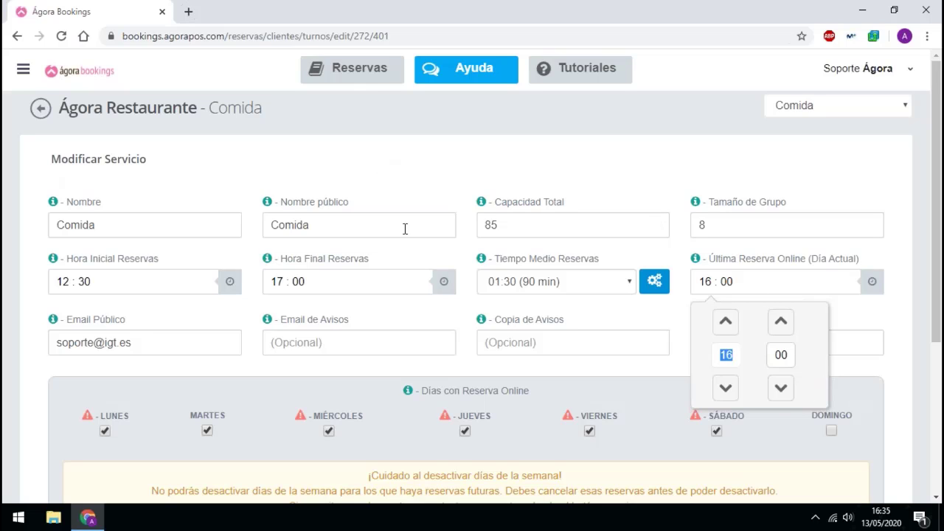
{"action": "left_click", "coordinate": [288, 284]}
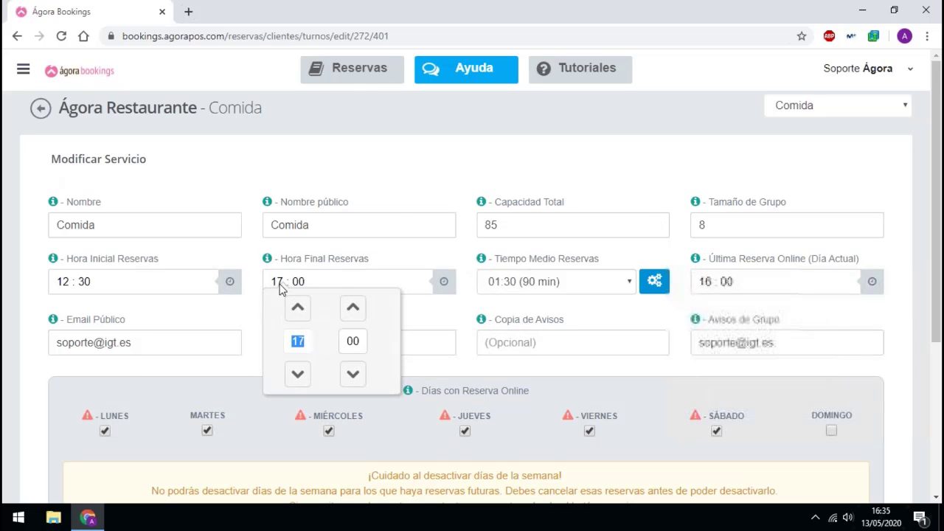
{"action": "left_click", "coordinate": [734, 281]}
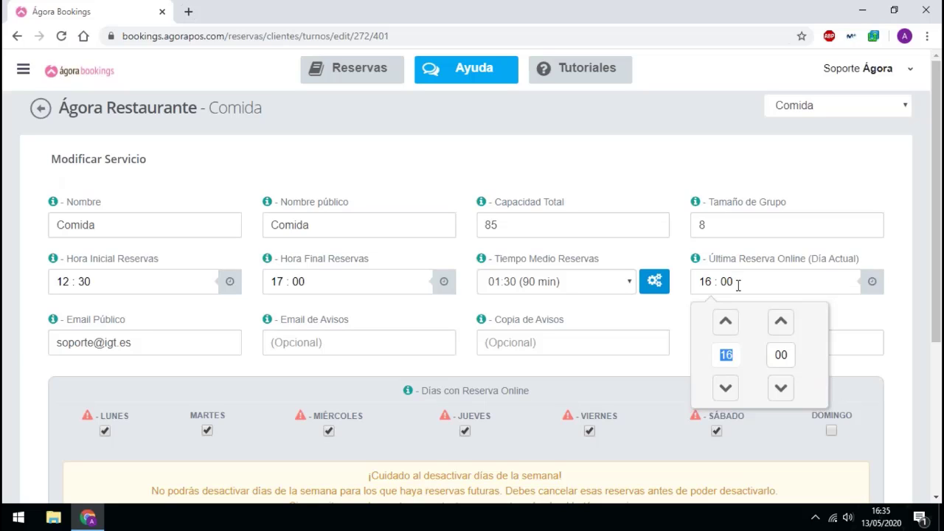
Examine the Comida service's public, notification, copy and group notification e-mail settings, along with the related group size
{"action": "mouse_move", "coordinate": [475, 259]}
{"action": "scroll", "coordinate": [155, 369], "scroll_direction": "down", "scroll_amount": 1}
{"action": "left_click", "coordinate": [168, 269]}
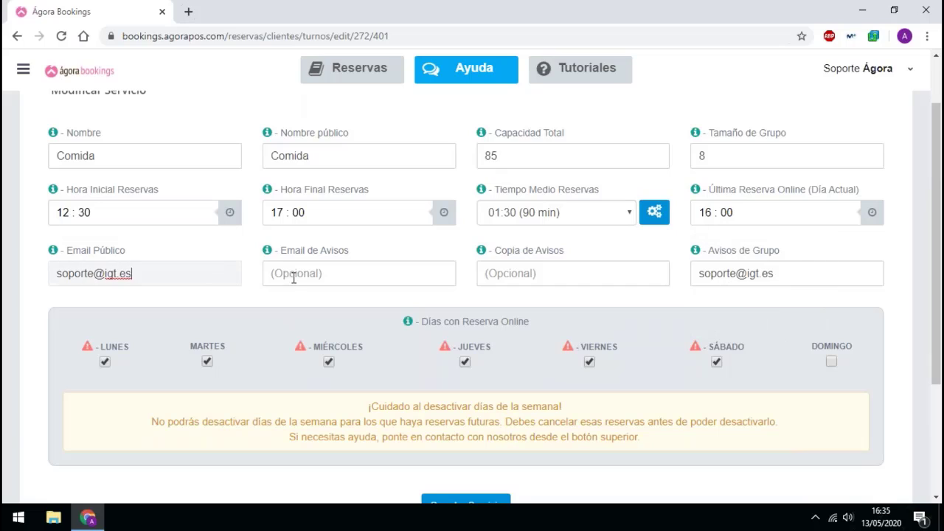
{"action": "left_click_drag", "start_coordinate": [170, 276], "coordinate": [54, 274]}
{"action": "left_click", "coordinate": [172, 277]}
{"action": "left_click", "coordinate": [316, 278]}
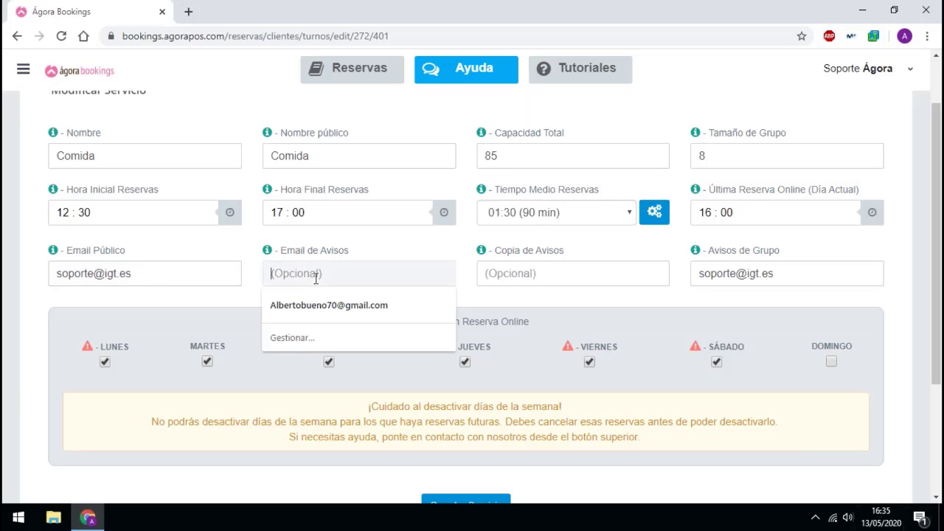
{"action": "left_click", "coordinate": [520, 276]}
{"action": "left_click", "coordinate": [339, 276]}
{"action": "left_click", "coordinate": [325, 245]}
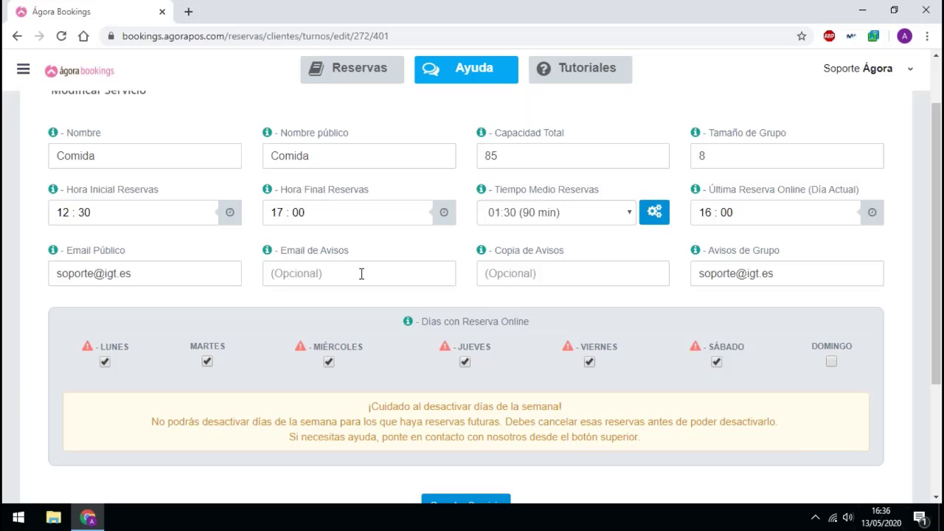
{"action": "left_click", "coordinate": [337, 271]}
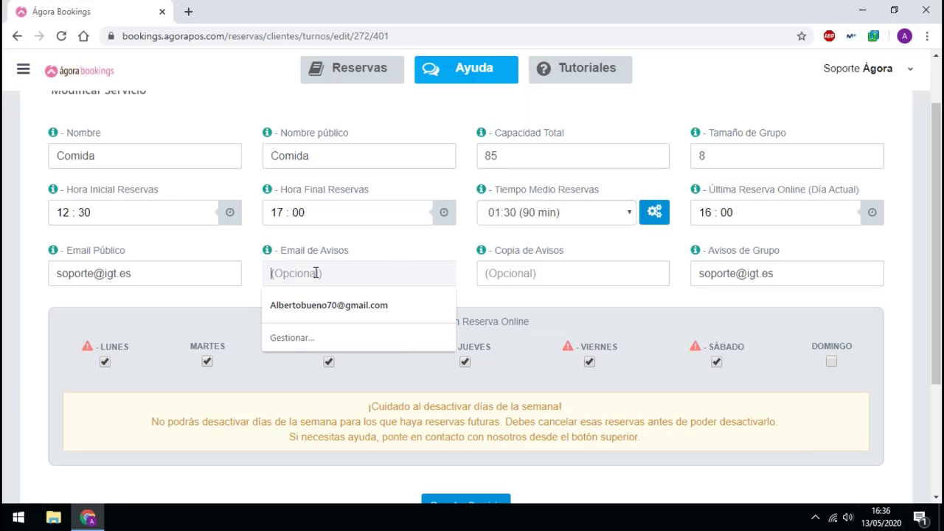
{"action": "left_click", "coordinate": [398, 245]}
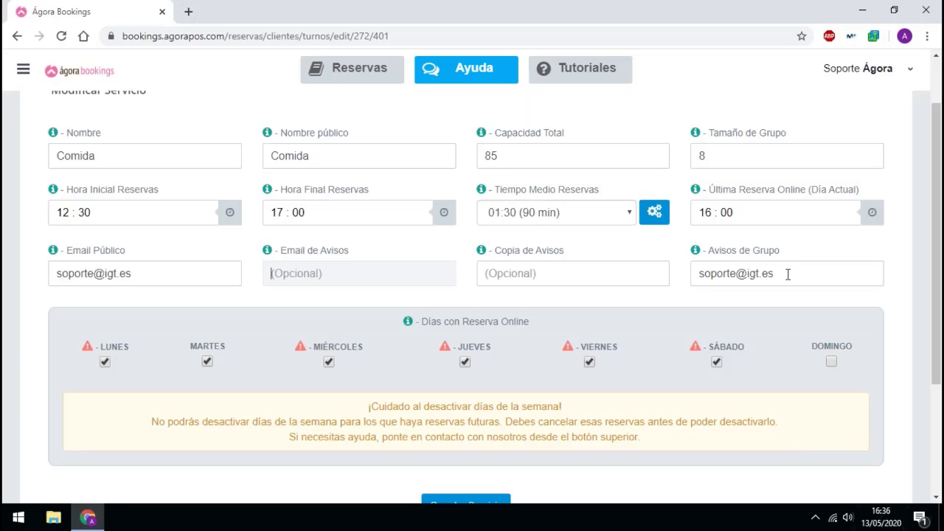
{"action": "double_click", "coordinate": [699, 155]}
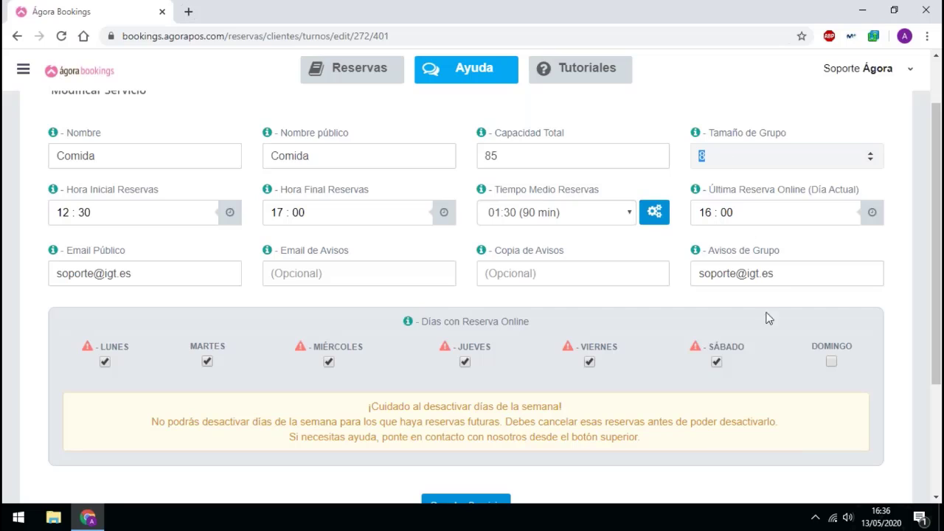
{"action": "left_click_drag", "start_coordinate": [776, 275], "coordinate": [701, 290]}
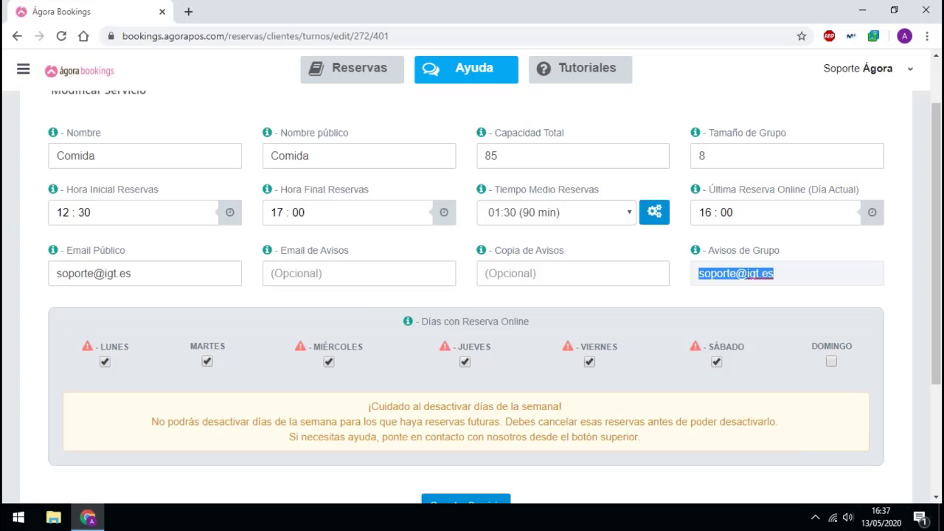
Try enabling online bookings on Domingo for Comida, disable them again, and check the warning on Sábado
{"action": "left_click", "coordinate": [831, 361]}
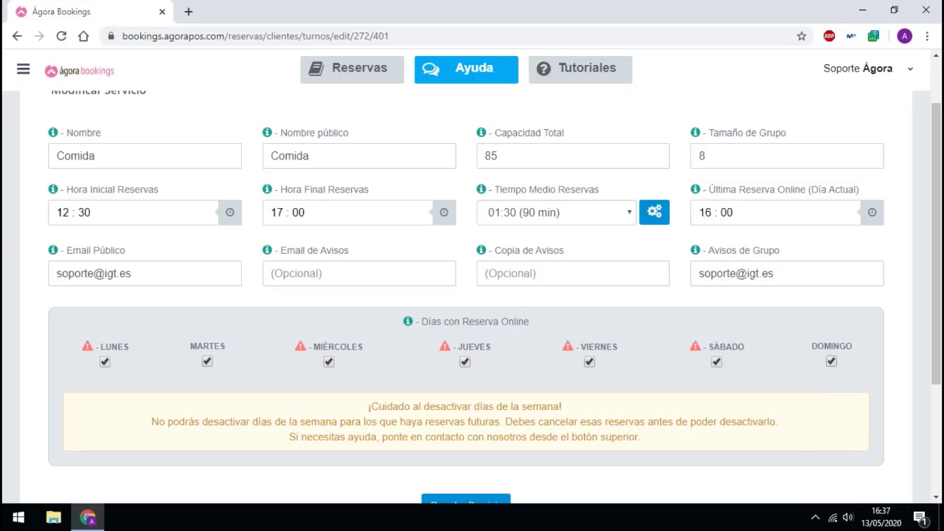
{"action": "left_click", "coordinate": [832, 361]}
{"action": "mouse_move", "coordinate": [698, 353]}
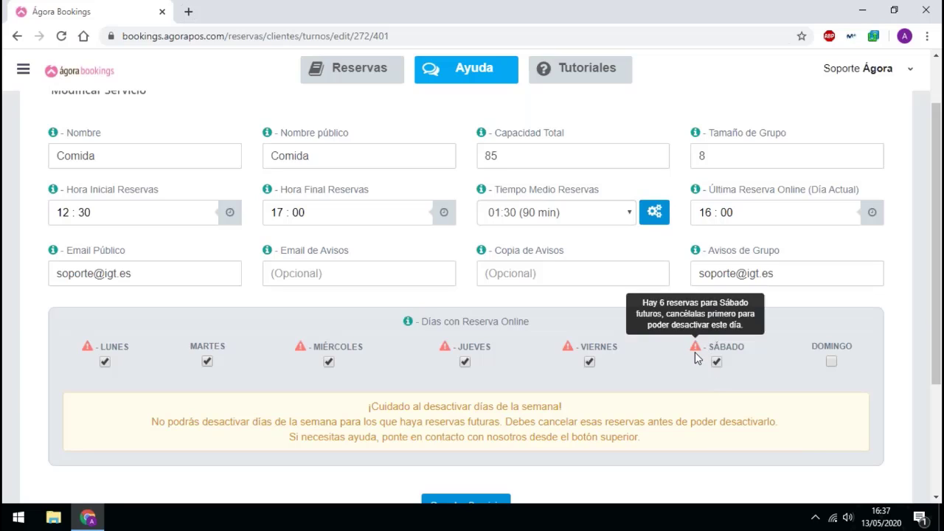
Review the Comida service's online booking days and save the service
{"action": "scroll", "coordinate": [486, 367], "scroll_direction": "down", "scroll_amount": 2}
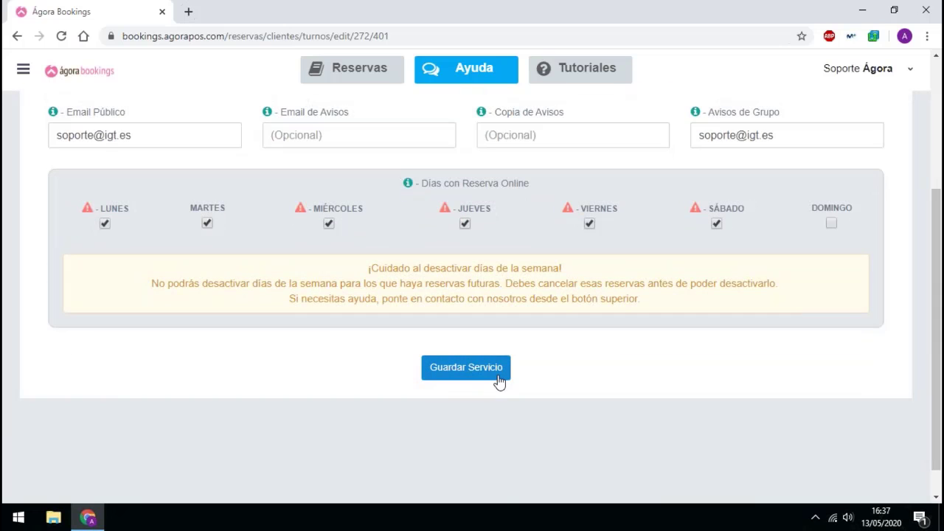
{"action": "scroll", "coordinate": [489, 373], "scroll_direction": "up", "scroll_amount": 3}
{"action": "scroll", "coordinate": [483, 376], "scroll_direction": "down", "scroll_amount": 3}
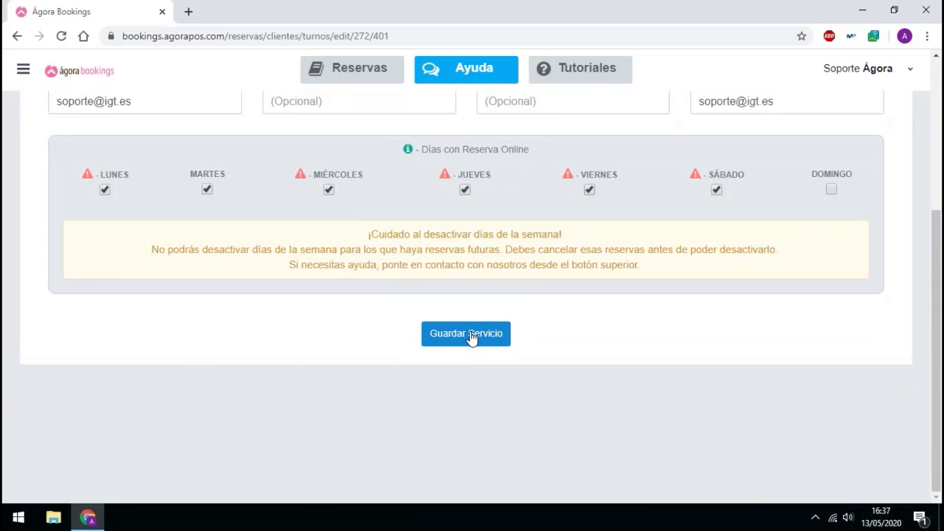
{"action": "scroll", "coordinate": [472, 337], "scroll_direction": "up", "scroll_amount": 3}
{"action": "scroll", "coordinate": [472, 345], "scroll_direction": "down", "scroll_amount": 1}
{"action": "scroll", "coordinate": [472, 344], "scroll_direction": "down", "scroll_amount": 2}
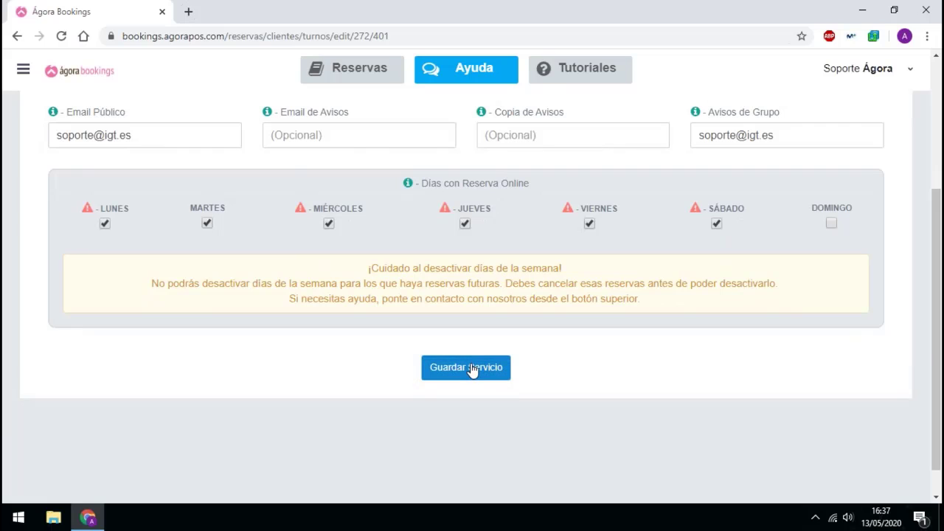
{"action": "left_click", "coordinate": [472, 369]}
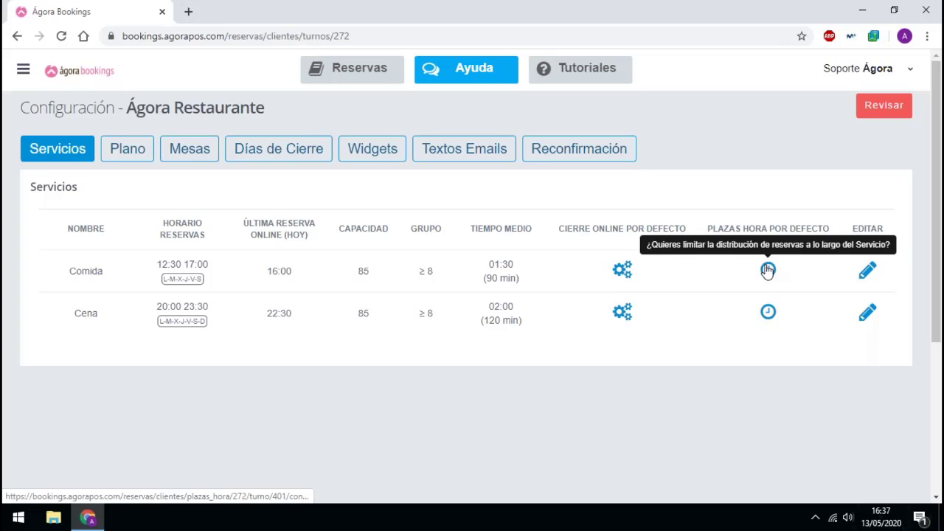
Open the default online closing settings for Comida and lower the Viernes limit to 40% (34 pax max)
{"action": "left_click", "coordinate": [621, 271]}
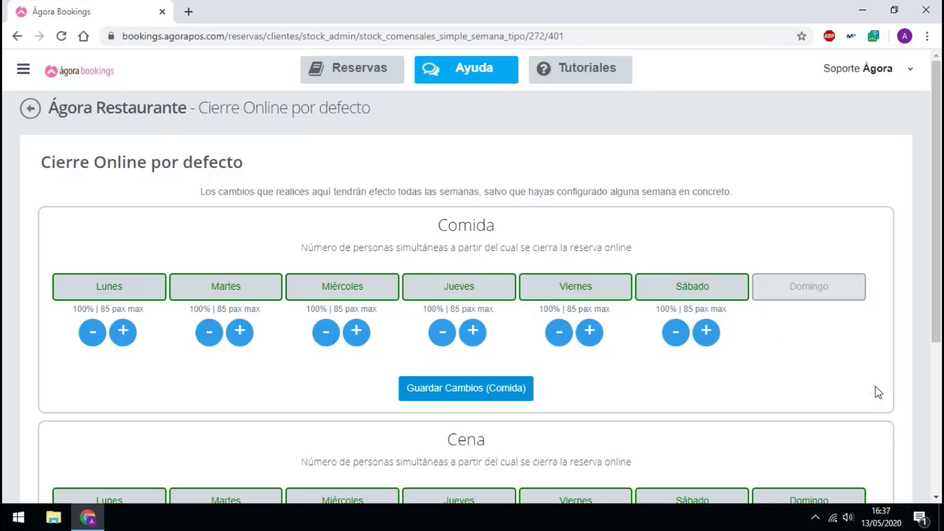
{"action": "mouse_move", "coordinate": [819, 289]}
{"action": "left_click", "coordinate": [552, 332]}
Look over the Cena limits and try to reduce the Viernes limit for Comida further
{"action": "scroll", "coordinate": [565, 310], "scroll_direction": "down", "scroll_amount": 3}
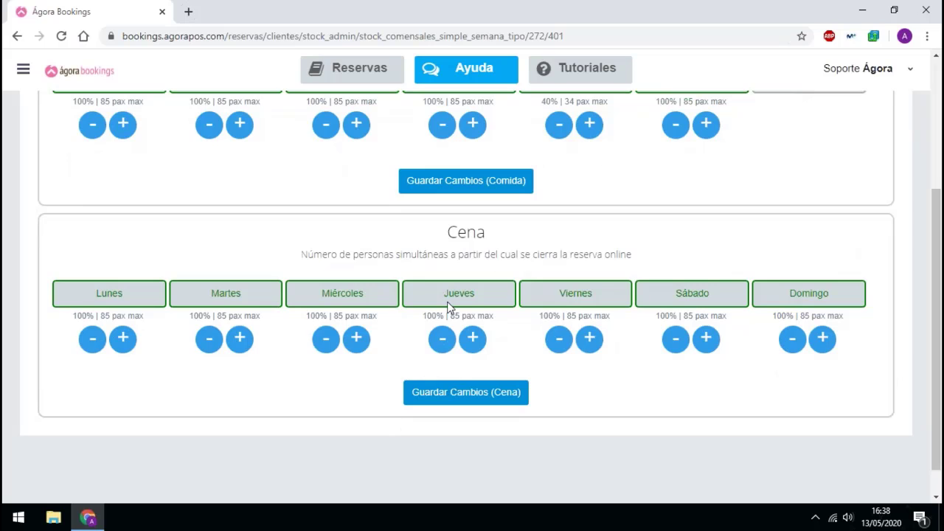
{"action": "scroll", "coordinate": [517, 217], "scroll_direction": "up", "scroll_amount": 2}
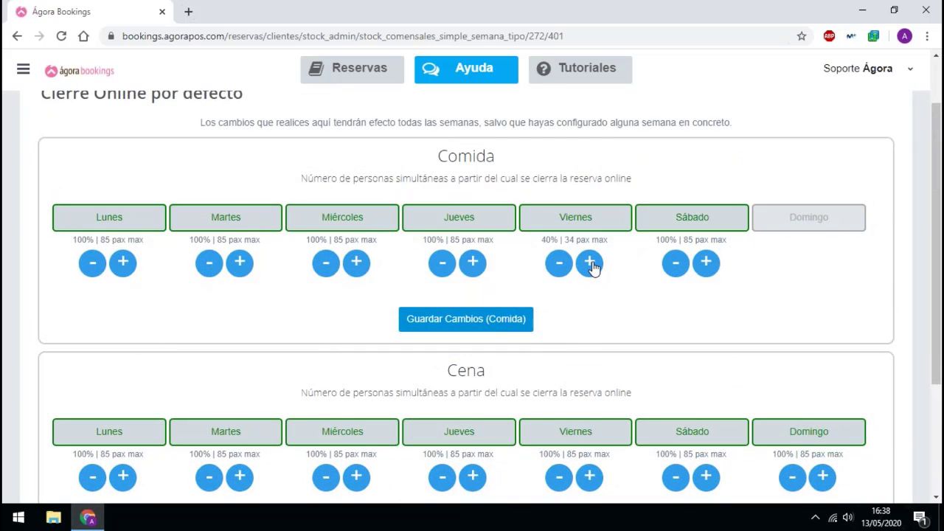
{"action": "left_click", "coordinate": [558, 263]}
{"action": "left_click", "coordinate": [559, 263]}
{"action": "left_click_drag", "start_coordinate": [606, 239], "coordinate": [568, 243]}
{"action": "left_click", "coordinate": [565, 265]}
{"action": "left_click", "coordinate": [565, 266]}
{"action": "left_click", "coordinate": [565, 265]}
Compare the maximum number of diners for Jueves and Viernes in the Comida service
{"action": "left_click_drag", "start_coordinate": [606, 241], "coordinate": [451, 240]}
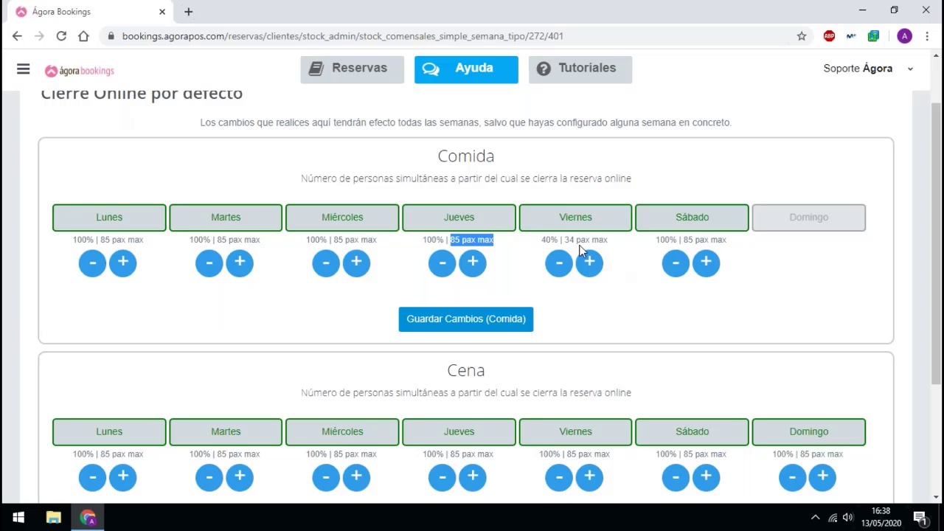
{"action": "left_click_drag", "start_coordinate": [566, 240], "coordinate": [598, 240]}
{"action": "left_click", "coordinate": [606, 337]}
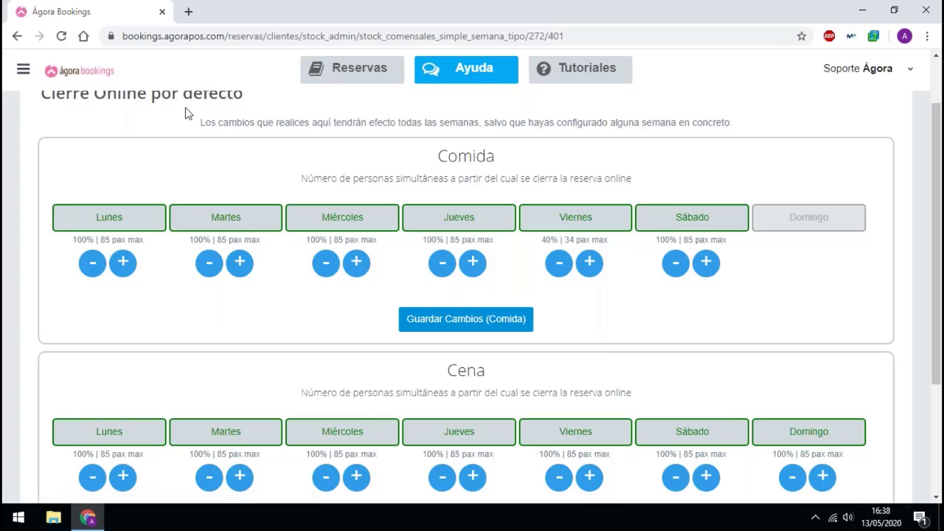
Return to the services list, open Comida's default hourly seats settings and open the Lunes a viernes configuration for editing
{"action": "scroll", "coordinate": [96, 111], "scroll_direction": "down", "scroll_amount": 1}
{"action": "scroll", "coordinate": [44, 115], "scroll_direction": "up", "scroll_amount": 2}
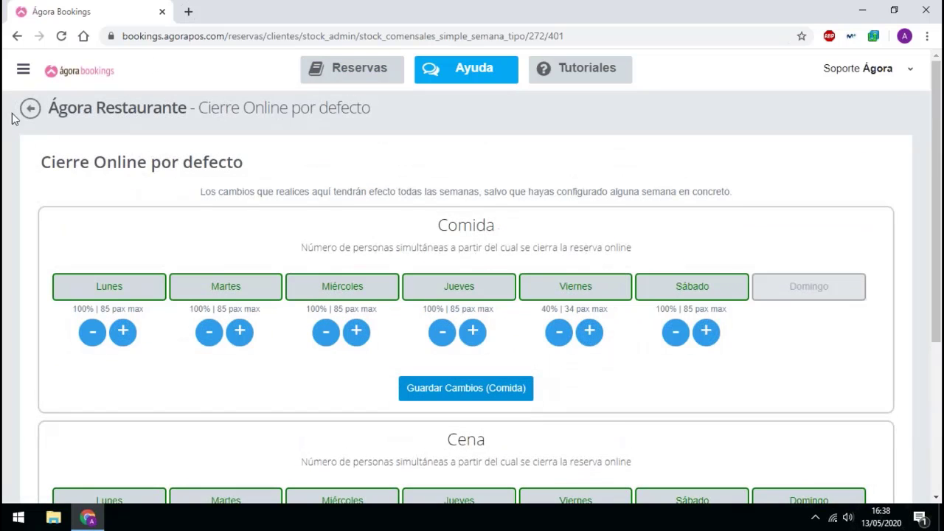
{"action": "left_click", "coordinate": [28, 111]}
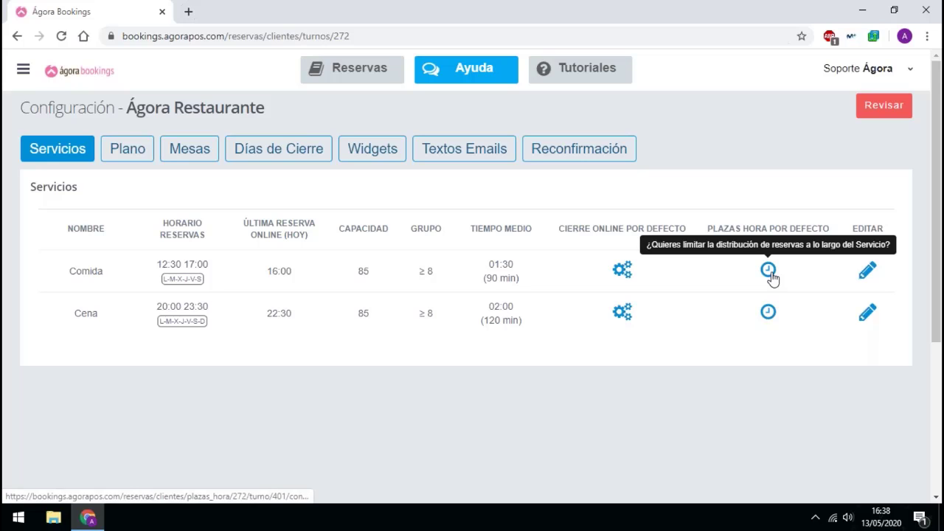
{"action": "left_click", "coordinate": [770, 272]}
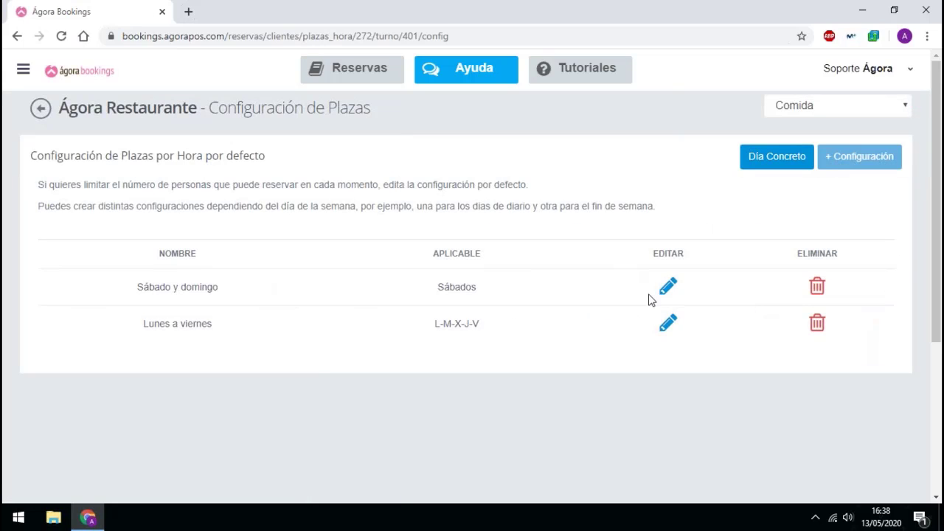
{"action": "mouse_move", "coordinate": [860, 152]}
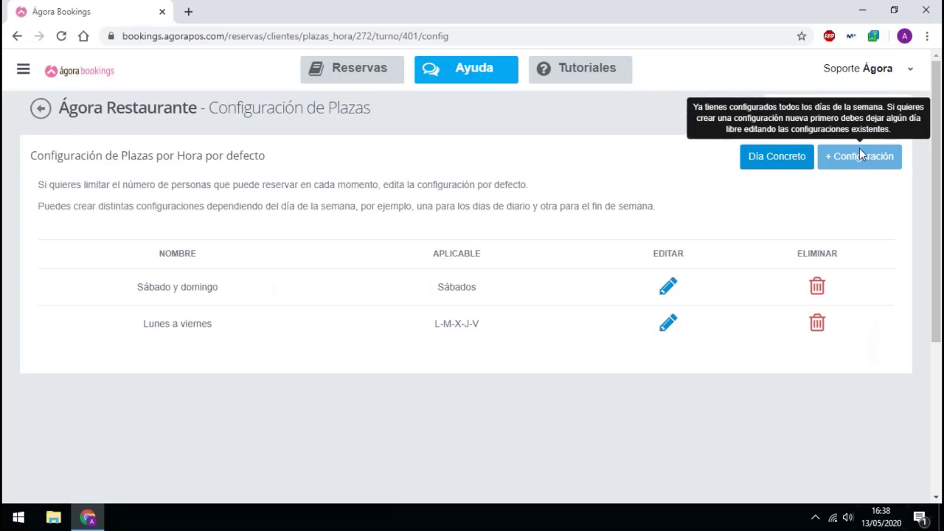
{"action": "left_click", "coordinate": [668, 324]}
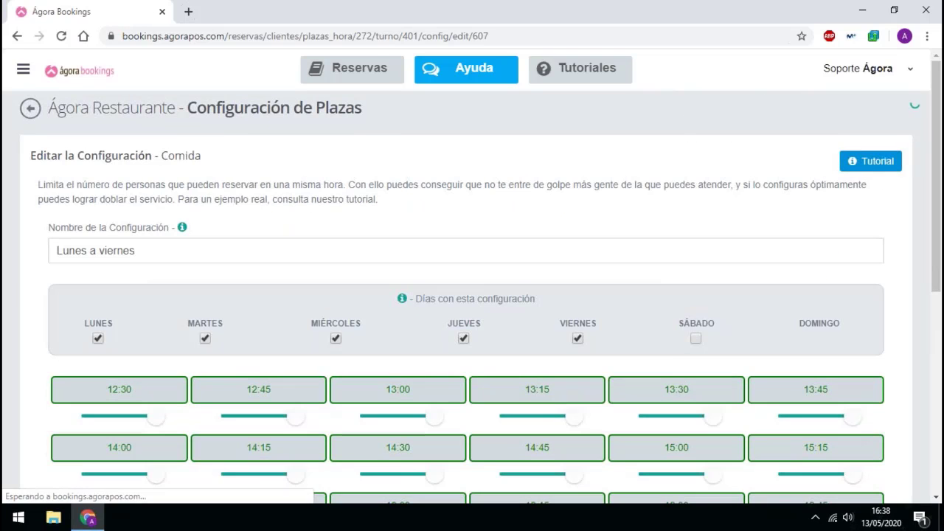
Lower the limits for the 14:00, 14:15, 14:30, 14:45 and 15:00 slots to 30%
{"action": "scroll", "coordinate": [516, 216], "scroll_direction": "down", "scroll_amount": 2}
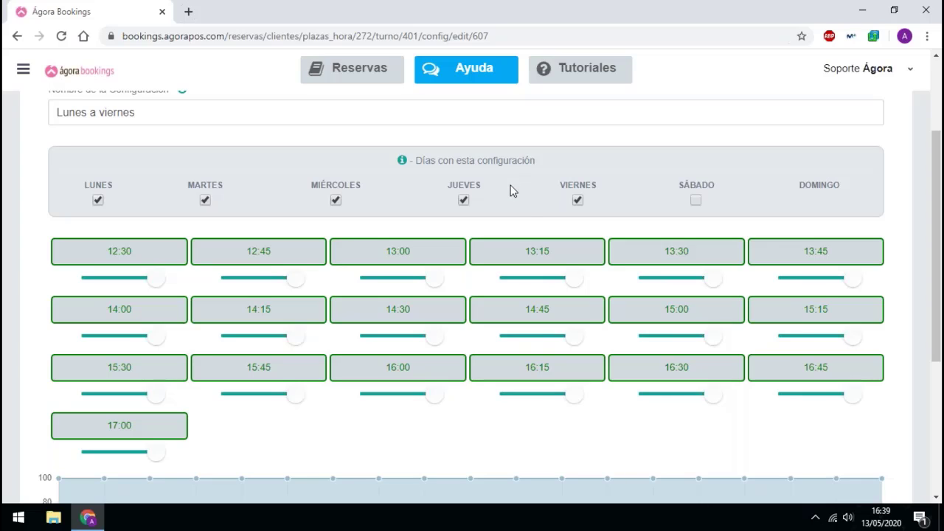
{"action": "mouse_move", "coordinate": [531, 289]}
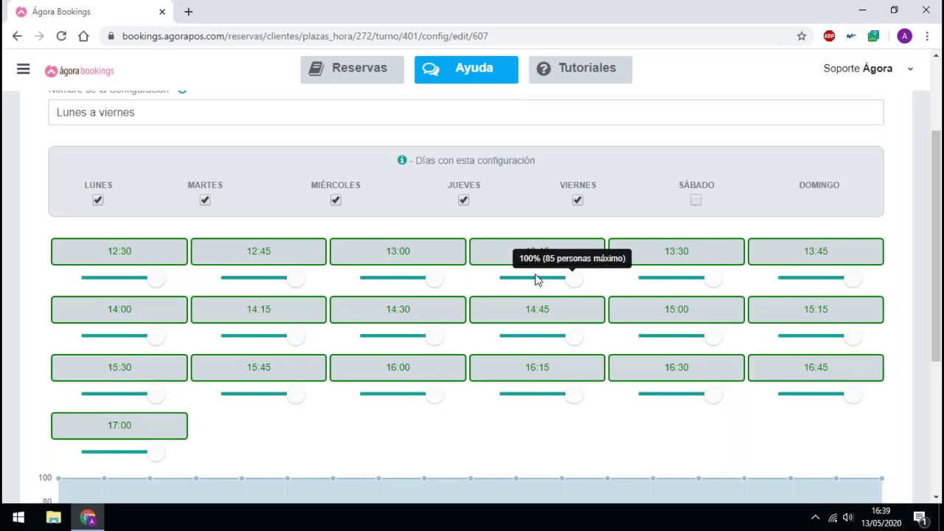
{"action": "mouse_move", "coordinate": [646, 281]}
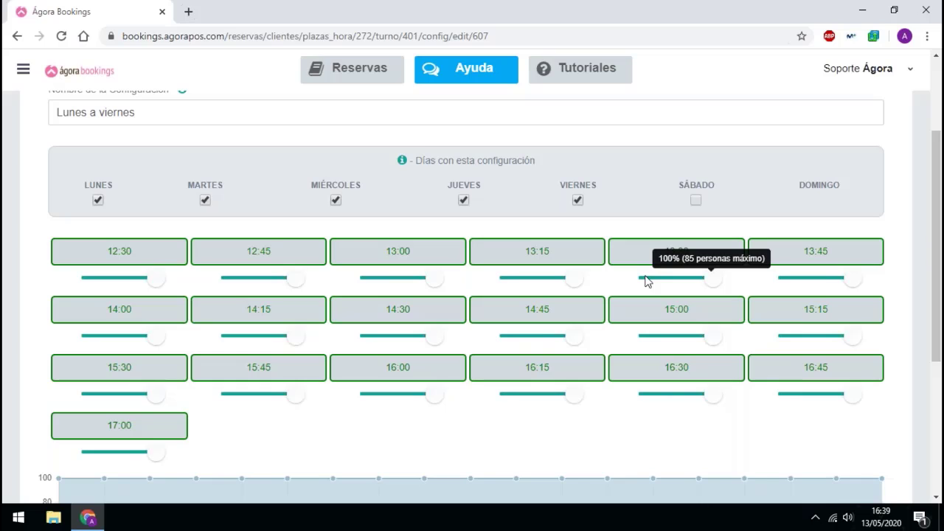
{"action": "left_click_drag", "start_coordinate": [147, 333], "coordinate": [103, 336]}
{"action": "left_click_drag", "start_coordinate": [295, 336], "coordinate": [242, 339]}
{"action": "left_click_drag", "start_coordinate": [416, 342], "coordinate": [384, 339]}
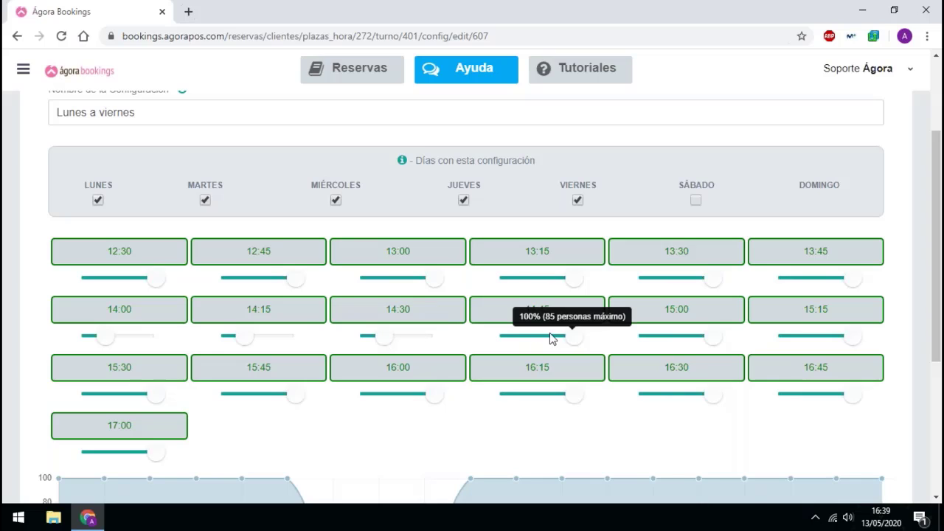
{"action": "left_click_drag", "start_coordinate": [572, 337], "coordinate": [522, 342]}
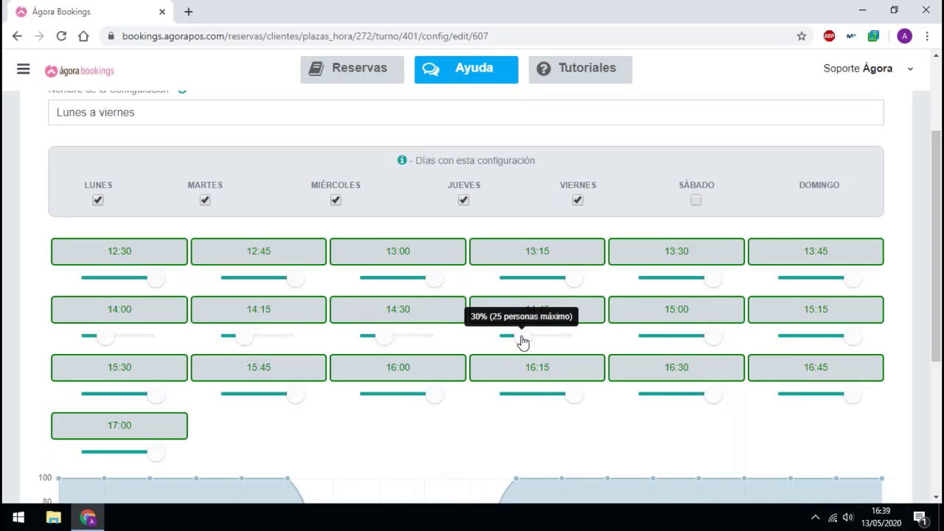
{"action": "left_click_drag", "start_coordinate": [716, 342], "coordinate": [661, 344]}
{"action": "scroll", "coordinate": [440, 406], "scroll_direction": "down", "scroll_amount": 4}
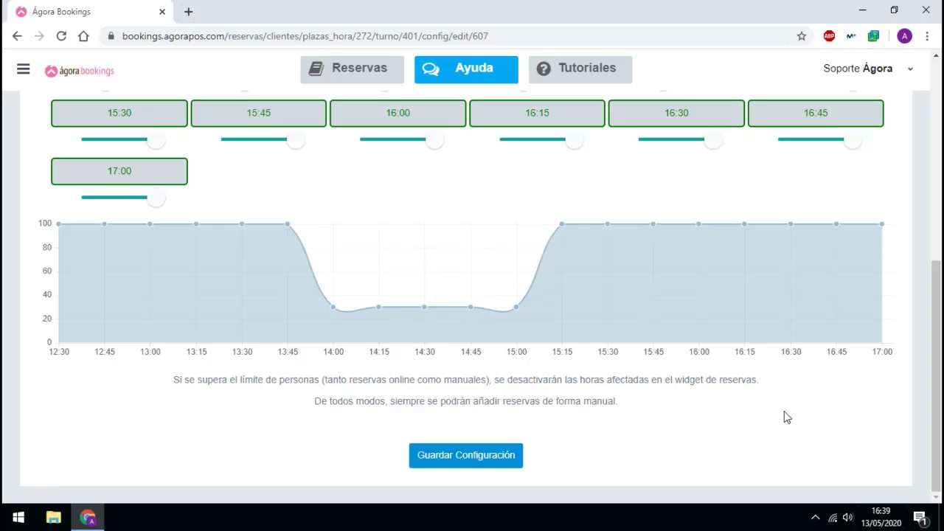
Read the notes on exceeding the person limit and on manual bookings, and save the Lunes a viernes configuration
{"action": "left_click_drag", "start_coordinate": [174, 379], "coordinate": [703, 382]}
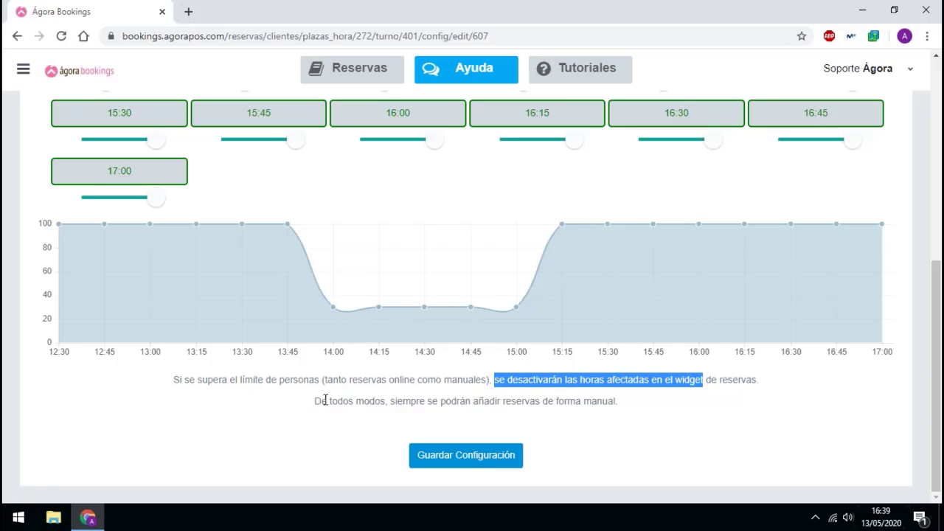
{"action": "left_click_drag", "start_coordinate": [315, 402], "coordinate": [559, 453]}
{"action": "left_click", "coordinate": [622, 442]}
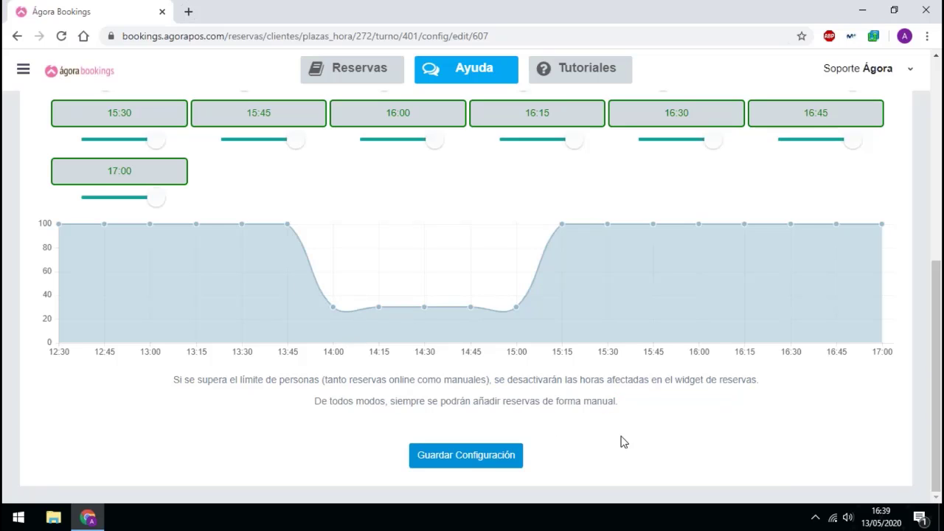
{"action": "left_click", "coordinate": [472, 450]}
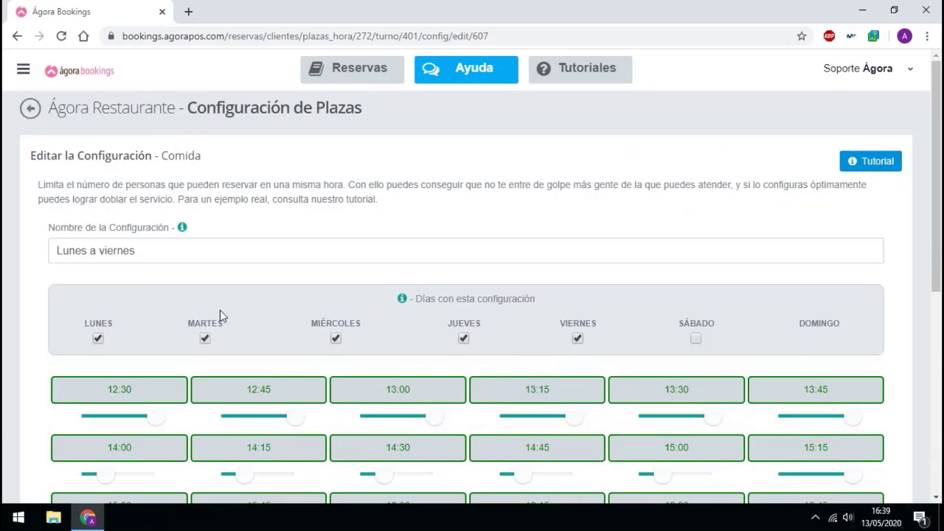
Leave the Comida seats configuration and open the restaurant's floor plan settings with the zones of the General plan
{"action": "left_click", "coordinate": [30, 108]}
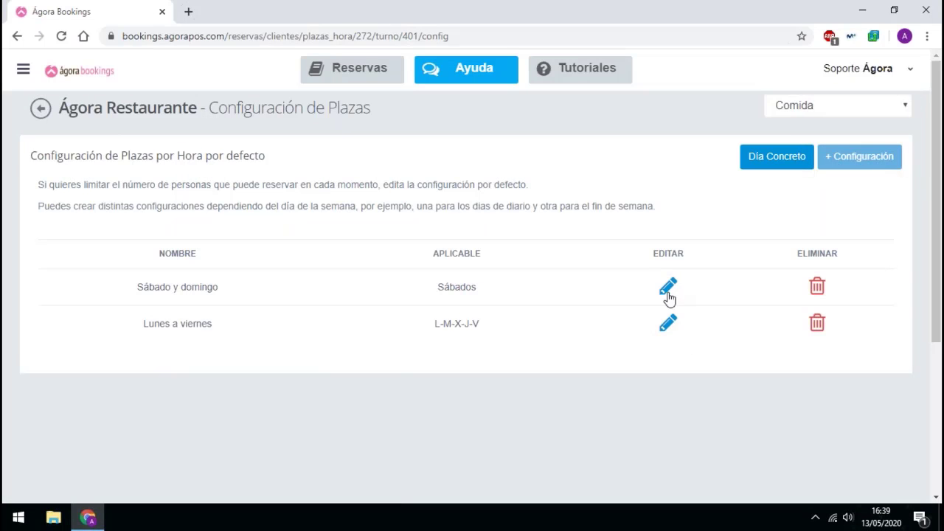
{"action": "left_click", "coordinate": [41, 109]}
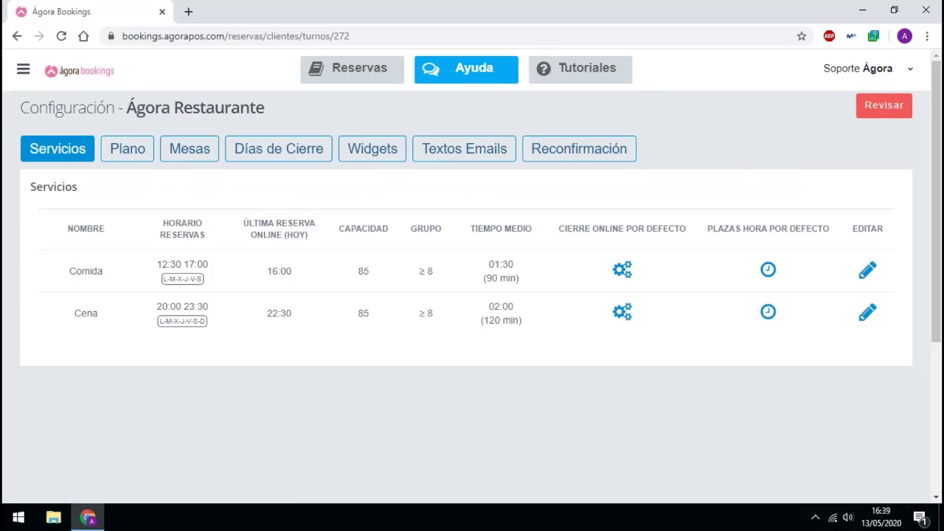
{"action": "left_click", "coordinate": [130, 160]}
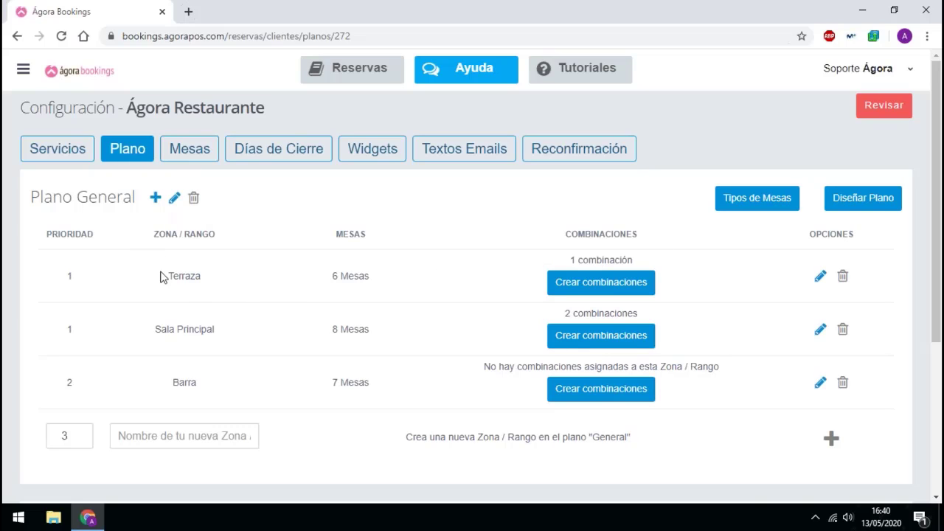
{"action": "left_click_drag", "start_coordinate": [201, 277], "coordinate": [164, 280]}
{"action": "left_click", "coordinate": [191, 432]}
{"action": "type", "text": "hssdadsaa"}
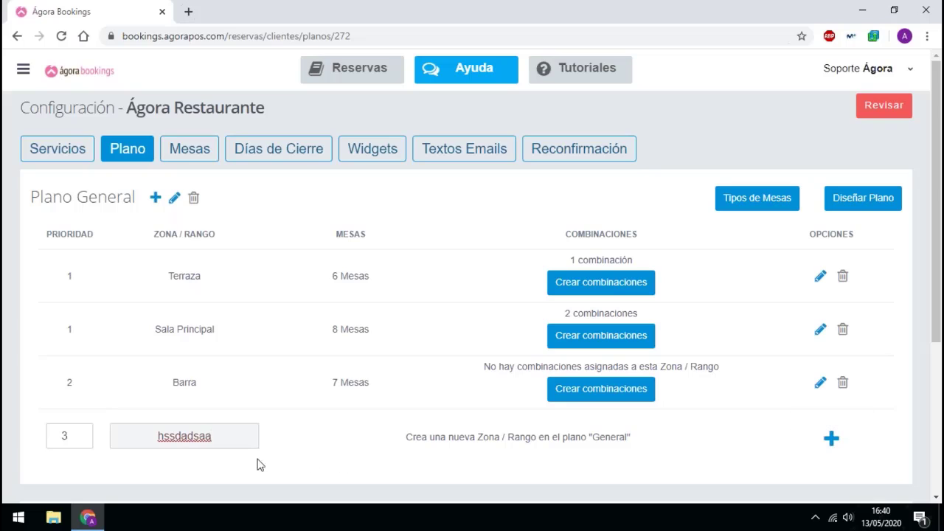
{"action": "left_click_drag", "start_coordinate": [232, 438], "coordinate": [143, 440]}
{"action": "key", "text": "BackSpace"}
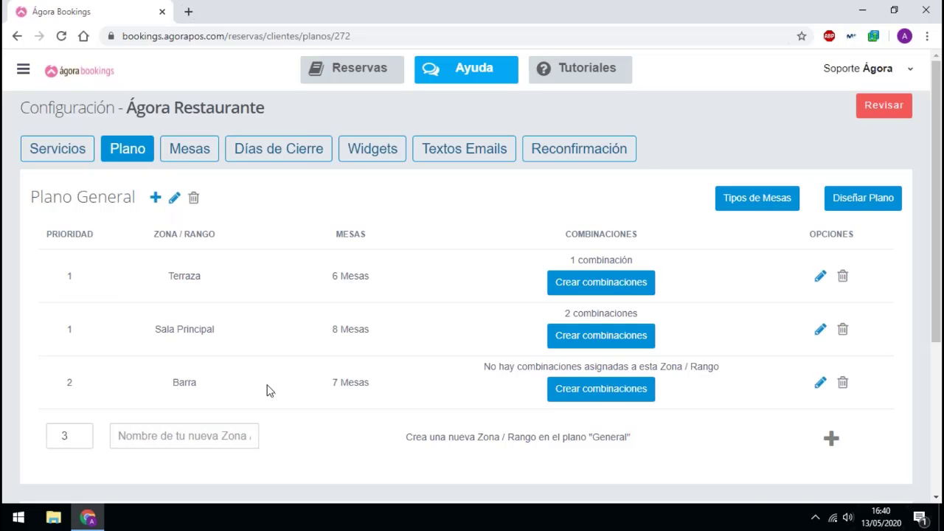
Set the priority of the new zone entry in the General plan to 0, leaving its name empty
{"action": "left_click", "coordinate": [78, 439]}
{"action": "left_click", "coordinate": [77, 441]}
{"action": "left_click", "coordinate": [77, 441]}
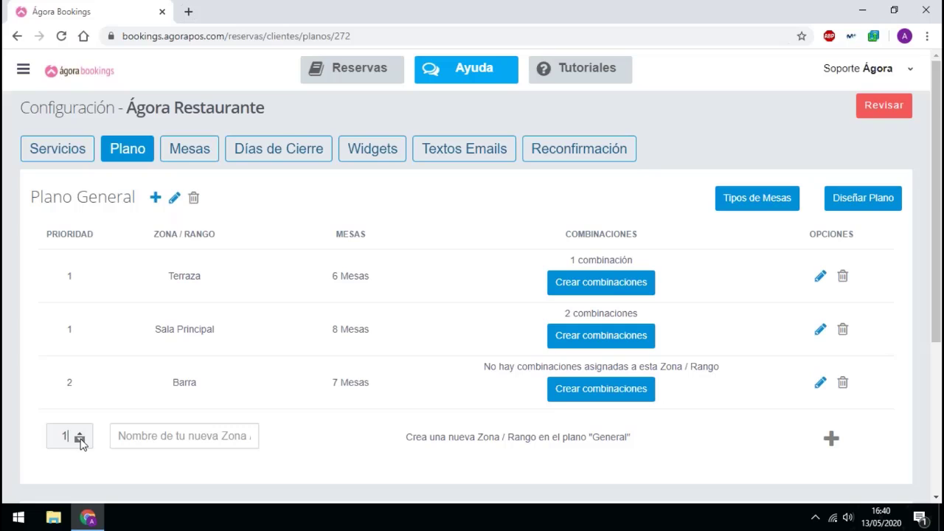
{"action": "left_click", "coordinate": [188, 437]}
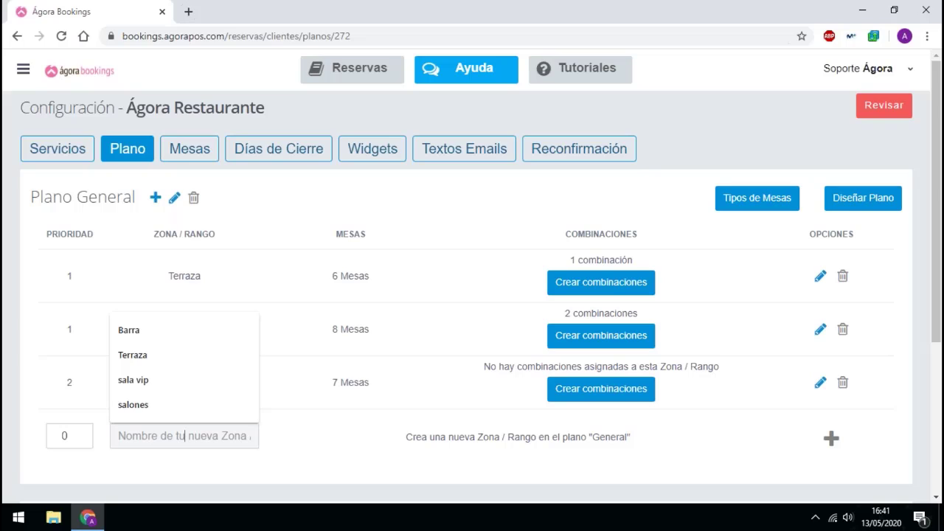
{"action": "left_click", "coordinate": [310, 236]}
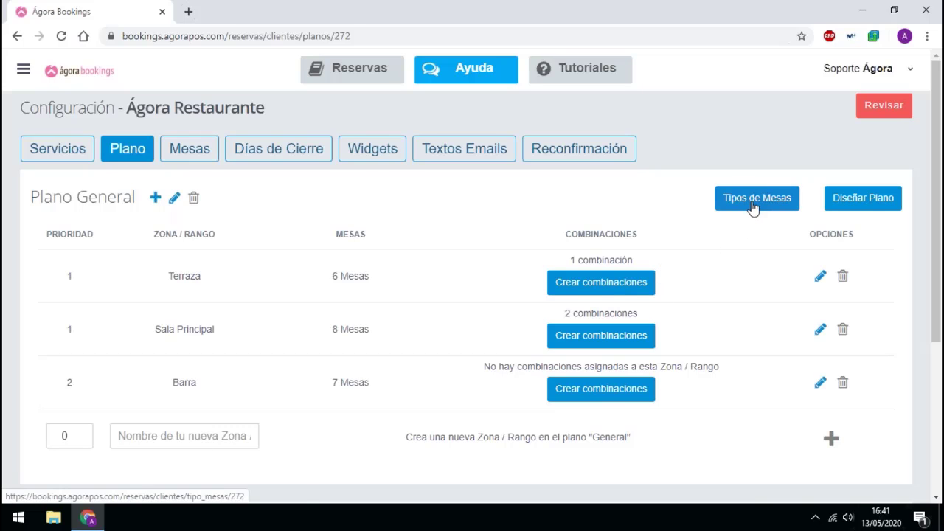
Examine the priorities and zone names listed in the General plan
{"action": "scroll", "coordinate": [390, 369], "scroll_direction": "down", "scroll_amount": 2}
{"action": "scroll", "coordinate": [389, 369], "scroll_direction": "up", "scroll_amount": 2}
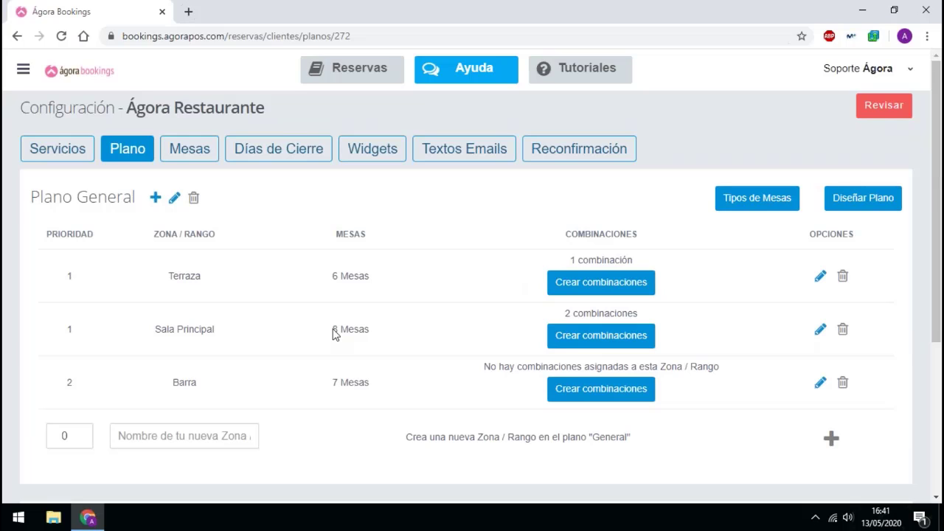
{"action": "left_click_drag", "start_coordinate": [81, 391], "coordinate": [56, 386]}
{"action": "left_click_drag", "start_coordinate": [72, 327], "coordinate": [63, 339]}
{"action": "left_click_drag", "start_coordinate": [222, 235], "coordinate": [165, 236]}
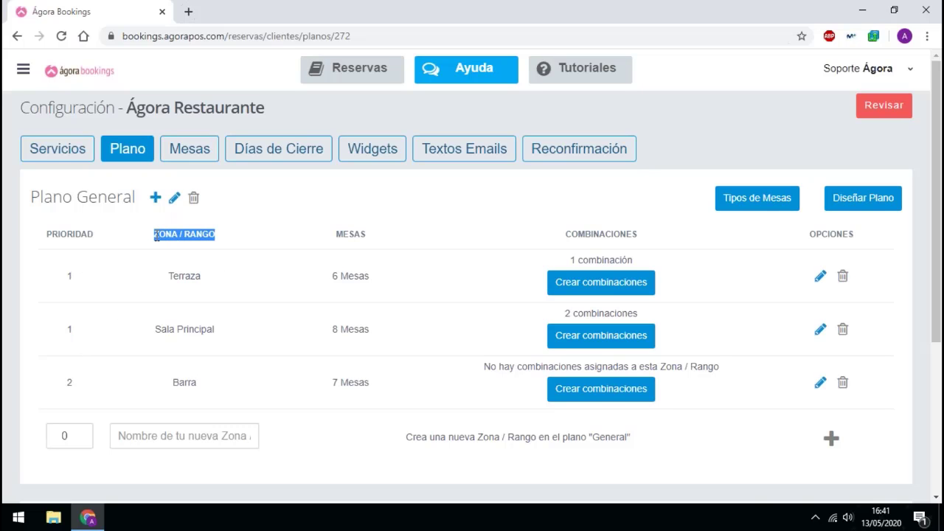
{"action": "scroll", "coordinate": [195, 272], "scroll_direction": "down", "scroll_amount": 1}
{"action": "scroll", "coordinate": [196, 272], "scroll_direction": "up", "scroll_amount": 1}
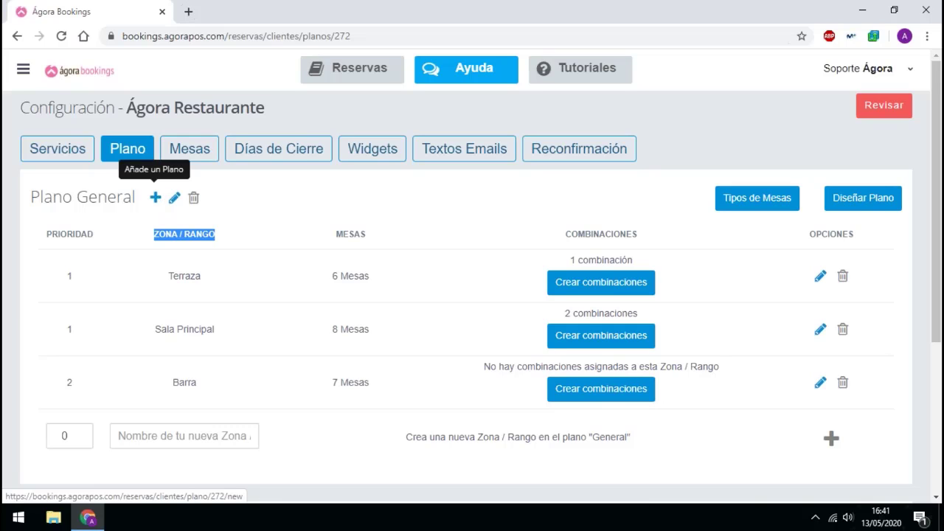
Try to delete the General plan, the Barra zone and the sala plan
{"action": "left_click", "coordinate": [193, 201]}
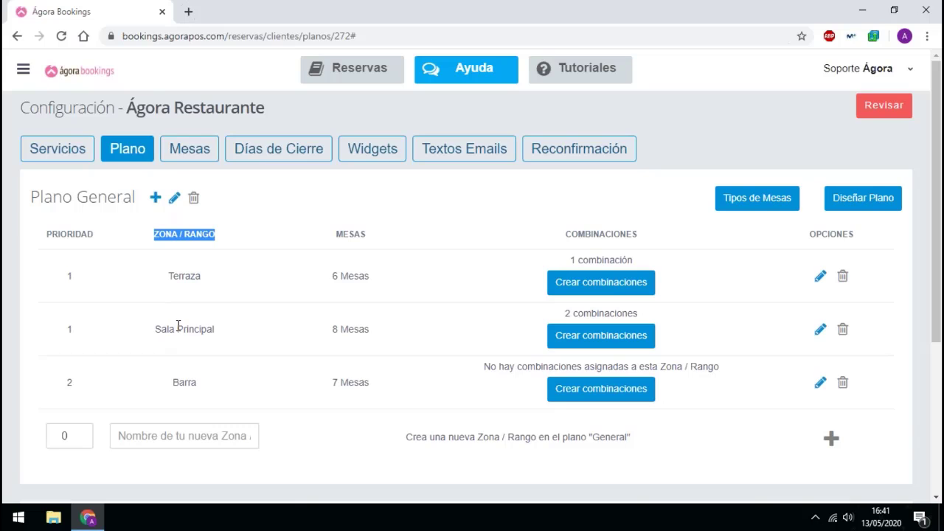
{"action": "scroll", "coordinate": [177, 326], "scroll_direction": "down", "scroll_amount": 1}
{"action": "scroll", "coordinate": [354, 333], "scroll_direction": "down", "scroll_amount": 3}
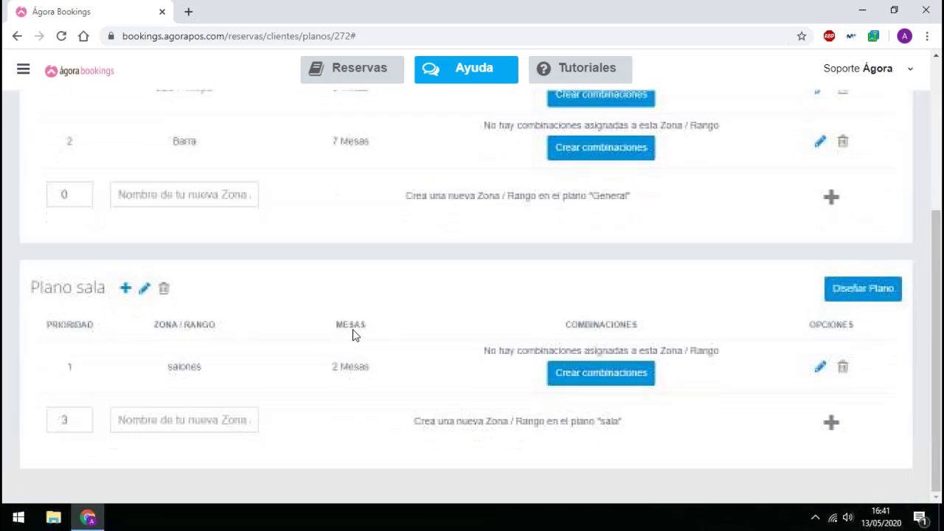
{"action": "left_click", "coordinate": [844, 141]}
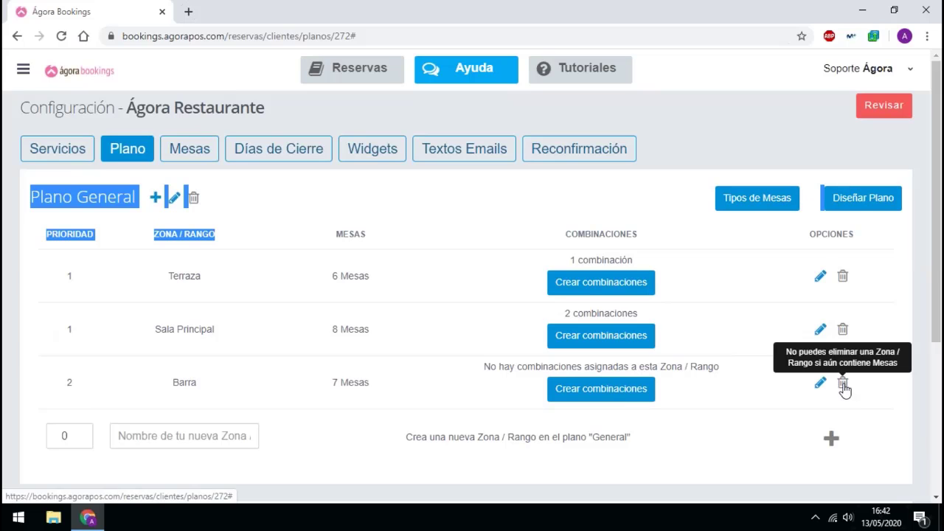
{"action": "scroll", "coordinate": [462, 352], "scroll_direction": "down", "scroll_amount": 3}
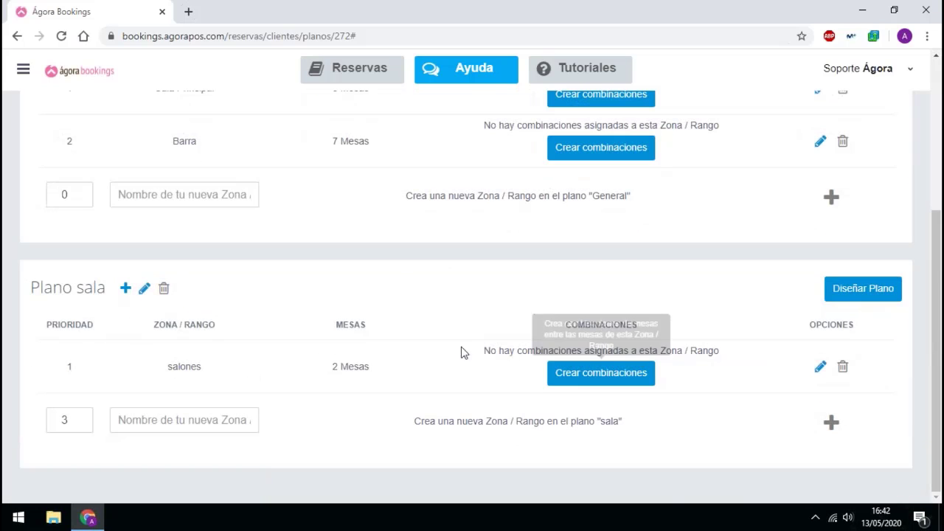
{"action": "left_click", "coordinate": [164, 289]}
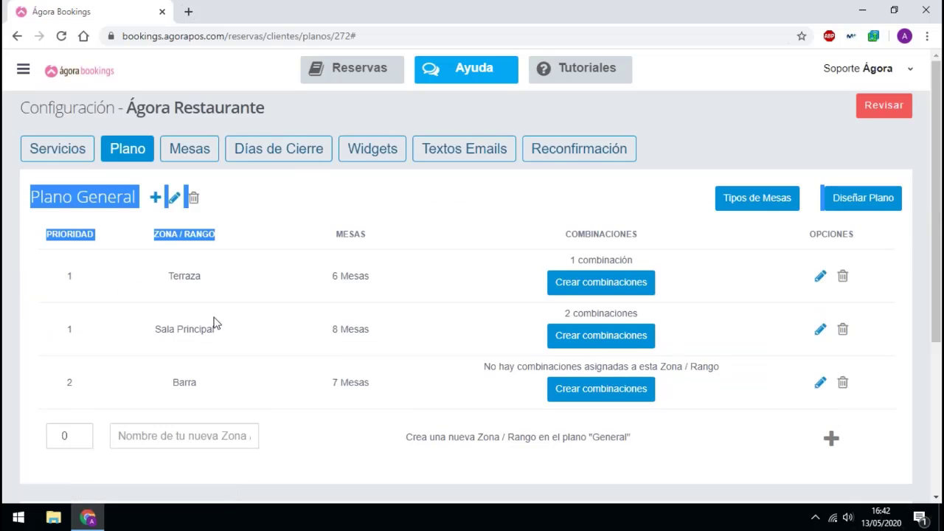
Compare the zones and available plan options of the General and sala plans
{"action": "scroll", "coordinate": [221, 328], "scroll_direction": "down", "scroll_amount": 3}
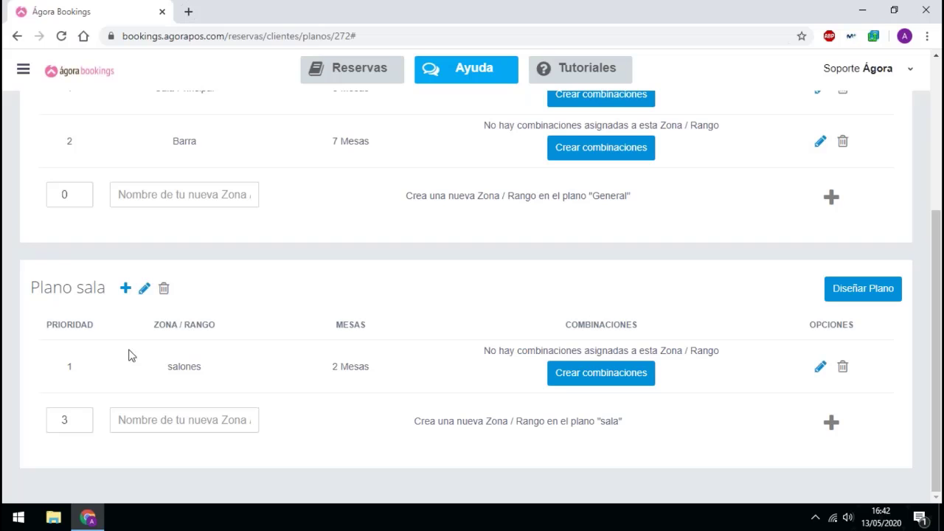
{"action": "scroll", "coordinate": [124, 360], "scroll_direction": "up", "scroll_amount": 1}
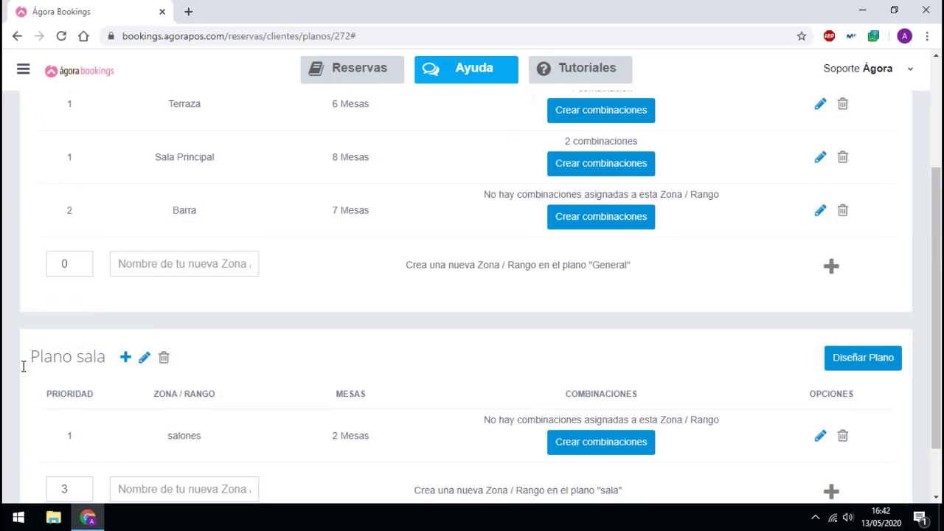
{"action": "scroll", "coordinate": [376, 319], "scroll_direction": "up", "scroll_amount": 3}
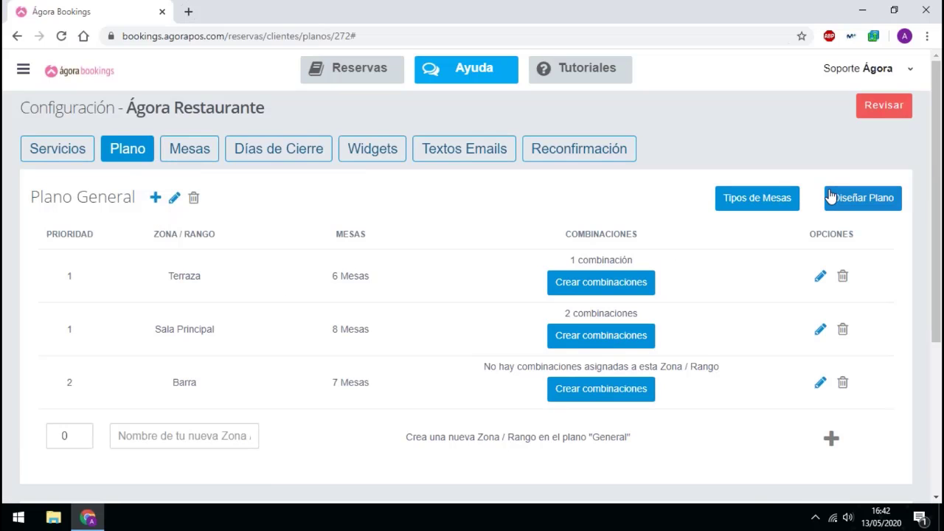
{"action": "scroll", "coordinate": [182, 209], "scroll_direction": "down", "scroll_amount": 3}
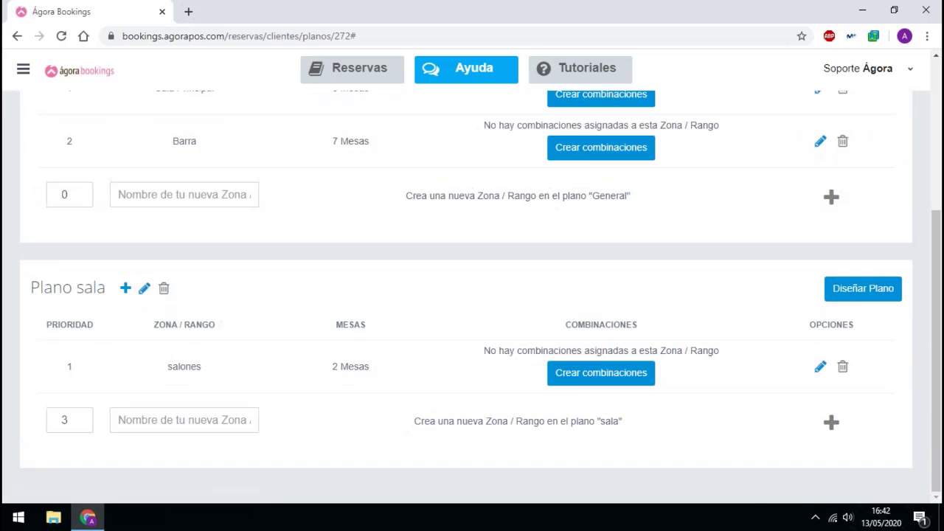
{"action": "scroll", "coordinate": [163, 318], "scroll_direction": "up", "scroll_amount": 3}
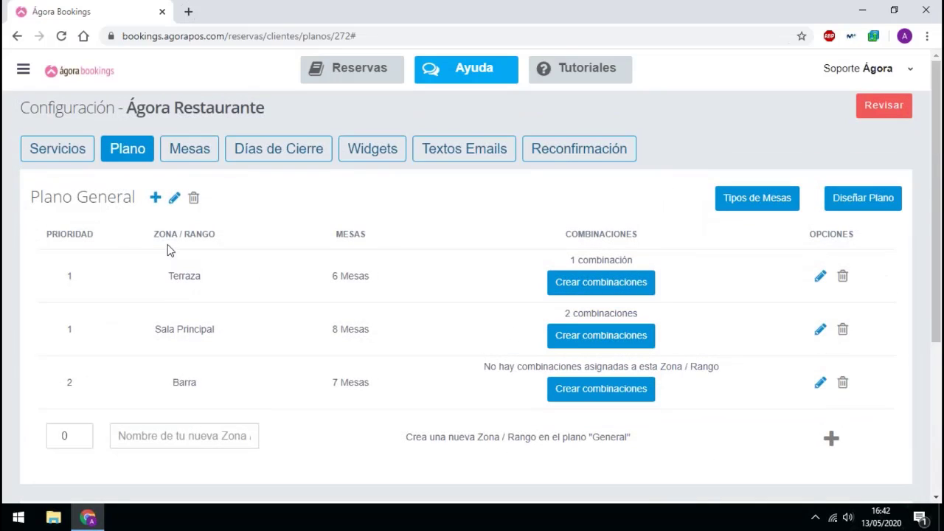
Create a new plan named pruebaaa with the abbreviation prub, order 1 and font size 32
{"action": "left_click", "coordinate": [155, 197]}
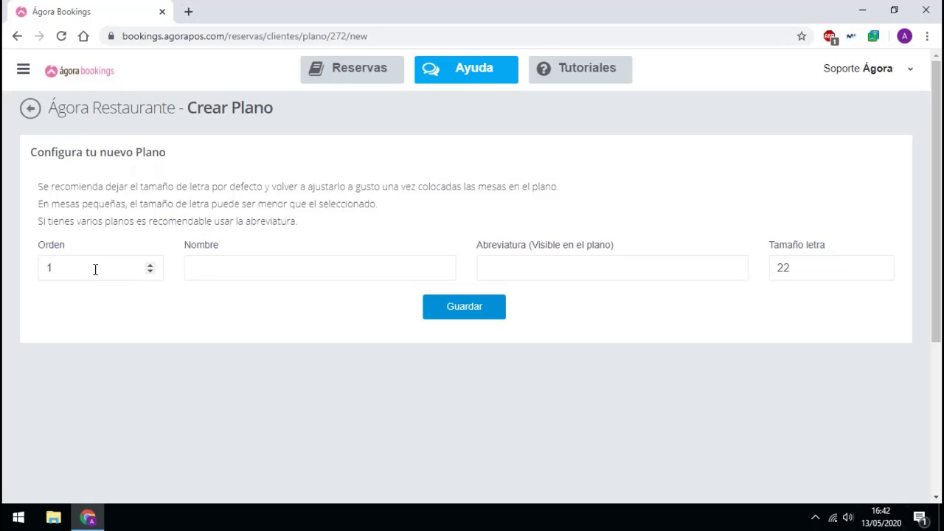
{"action": "left_click", "coordinate": [203, 267]}
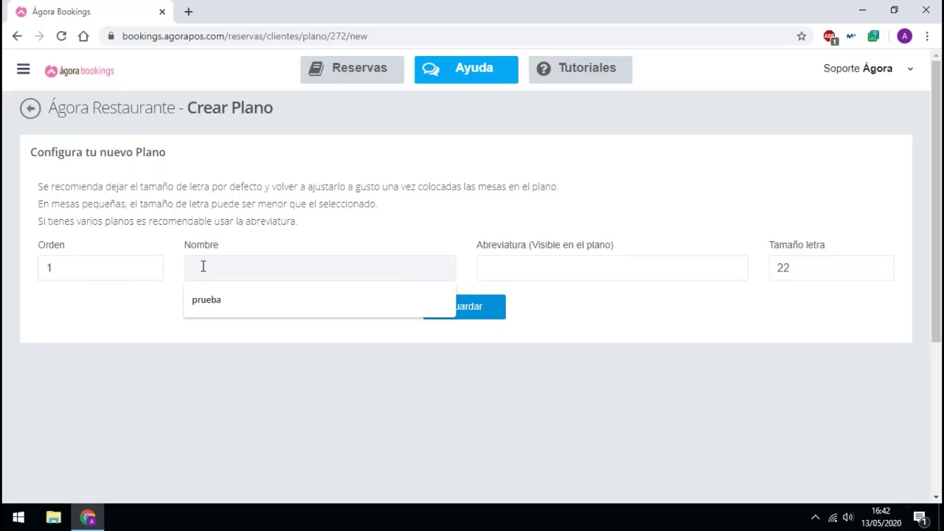
{"action": "type", "text": "pruebaaa"}
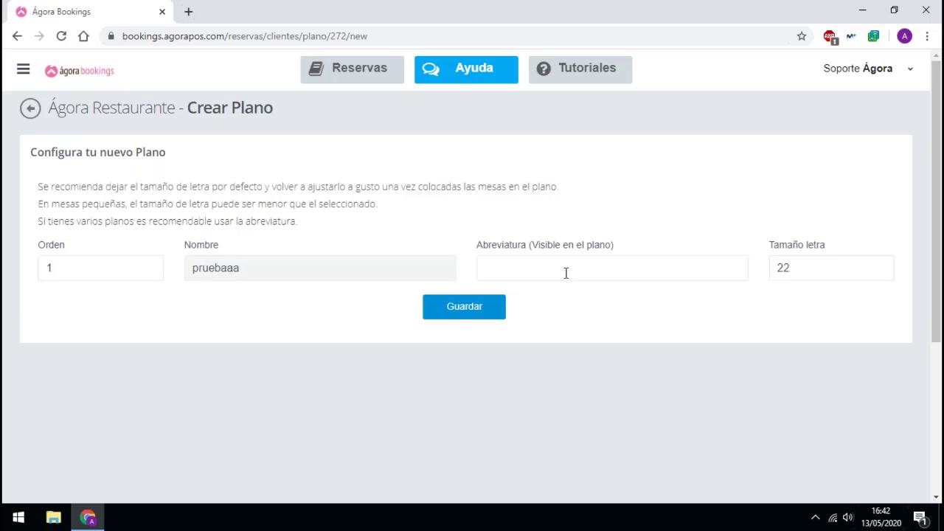
{"action": "left_click", "coordinate": [649, 273]}
{"action": "left_click", "coordinate": [594, 300]}
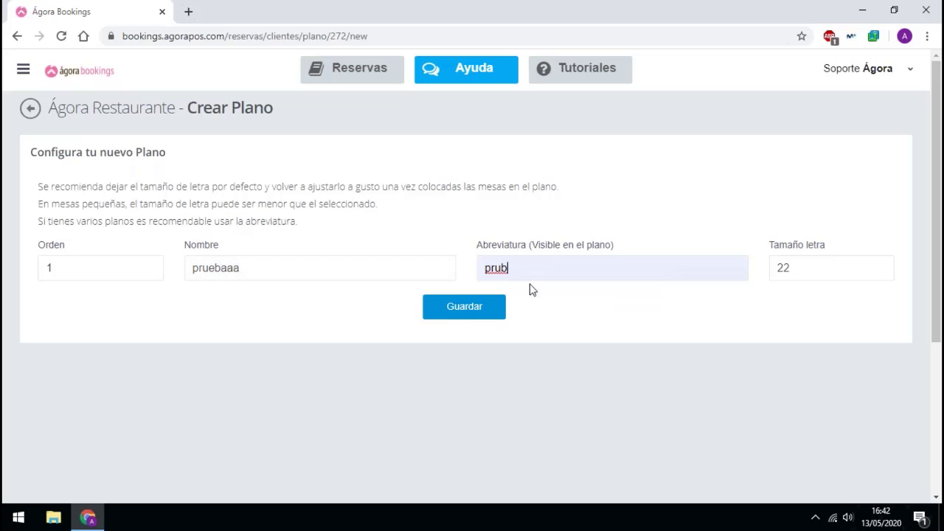
{"action": "left_click_drag", "start_coordinate": [793, 267], "coordinate": [767, 271]}
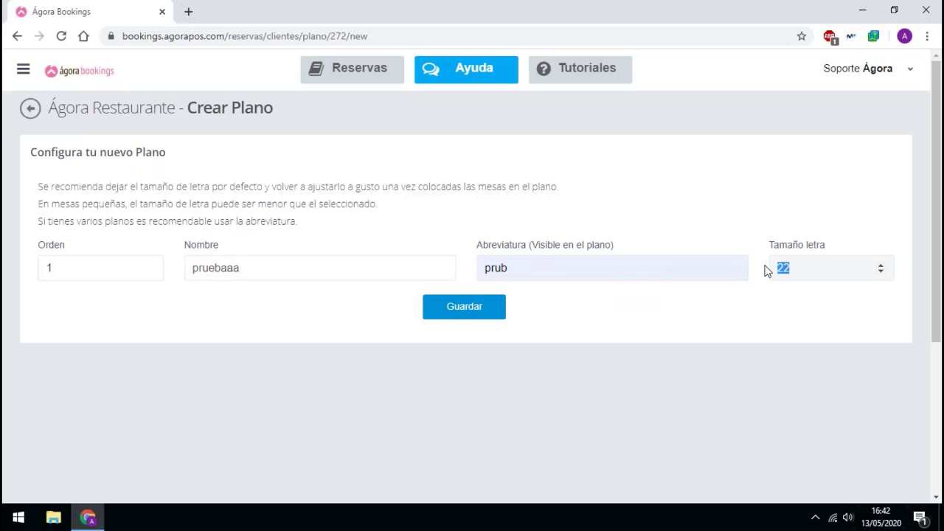
{"action": "type", "text": "3"}
{"action": "left_click", "coordinate": [437, 312]}
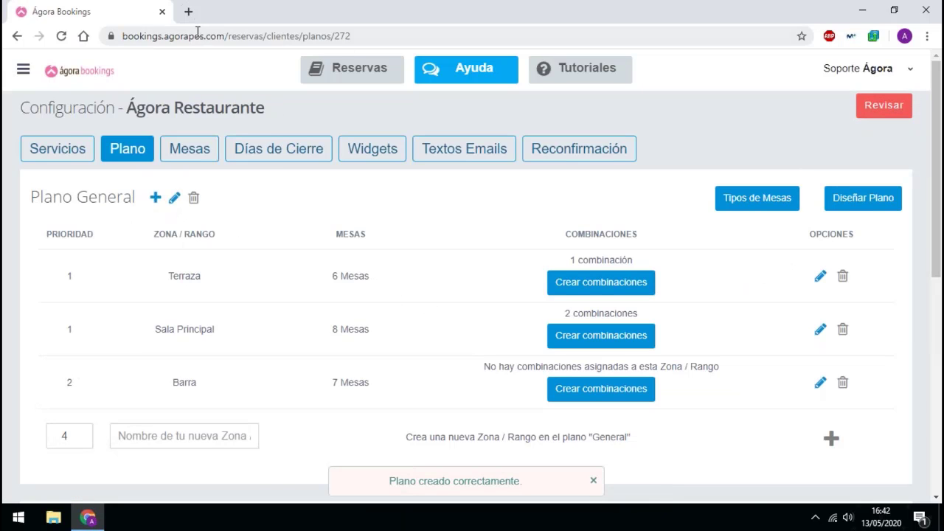
Open the reservations in a second browser tab and compare the sala and prub plan views
{"action": "right_click", "coordinate": [105, 71]}
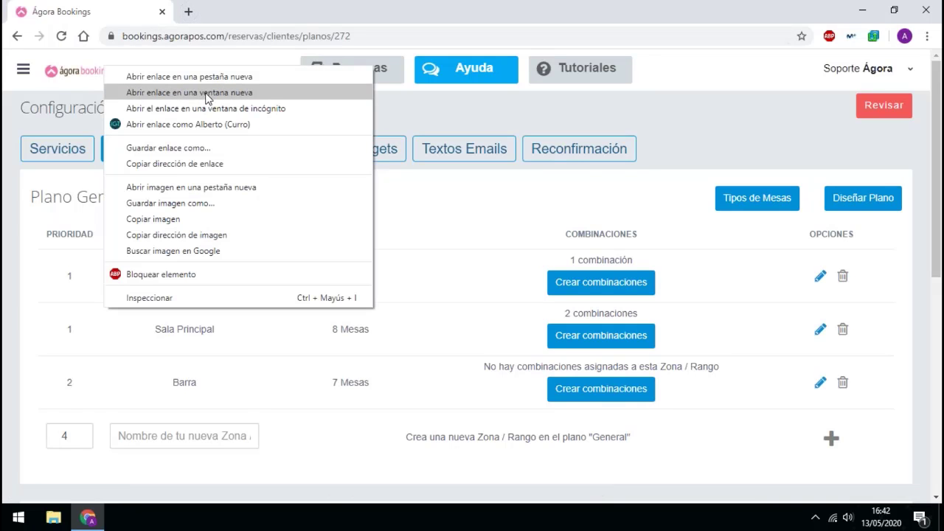
{"action": "left_click", "coordinate": [242, 77]}
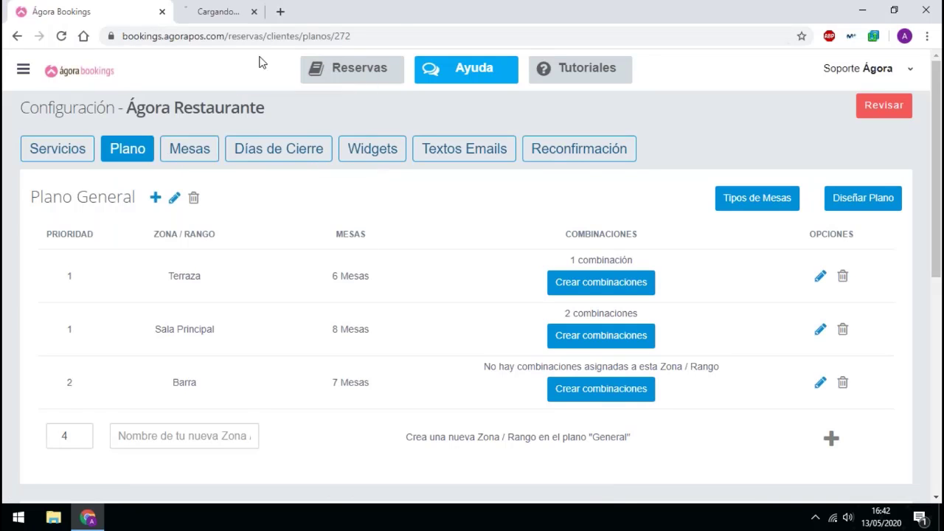
{"action": "left_click", "coordinate": [226, 15]}
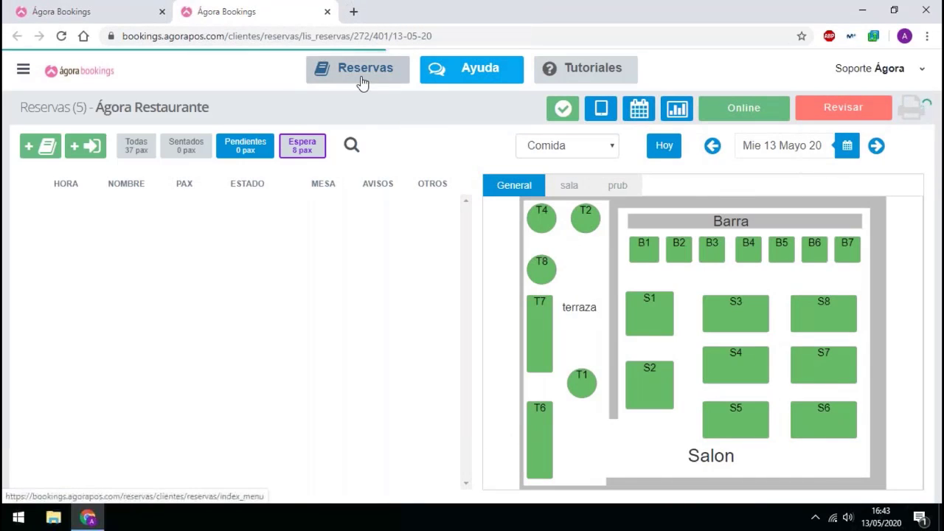
{"action": "left_click", "coordinate": [568, 188]}
{"action": "left_click", "coordinate": [619, 189]}
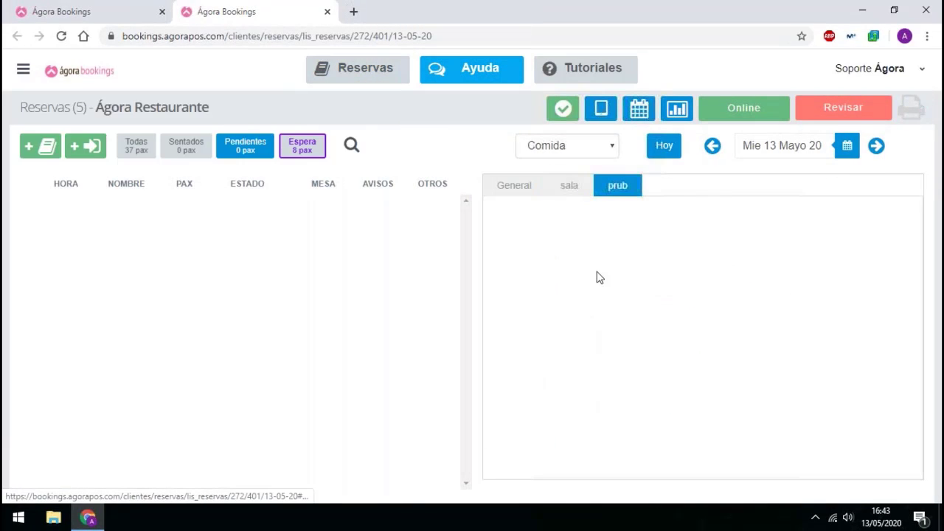
{"action": "left_click", "coordinate": [568, 185]}
{"action": "left_click", "coordinate": [617, 185]}
Return to the plan configuration and lower the pruebaaa plan's order number to place it ahead of the General plan
{"action": "left_click", "coordinate": [110, 13]}
{"action": "scroll", "coordinate": [252, 343], "scroll_direction": "down", "scroll_amount": 6}
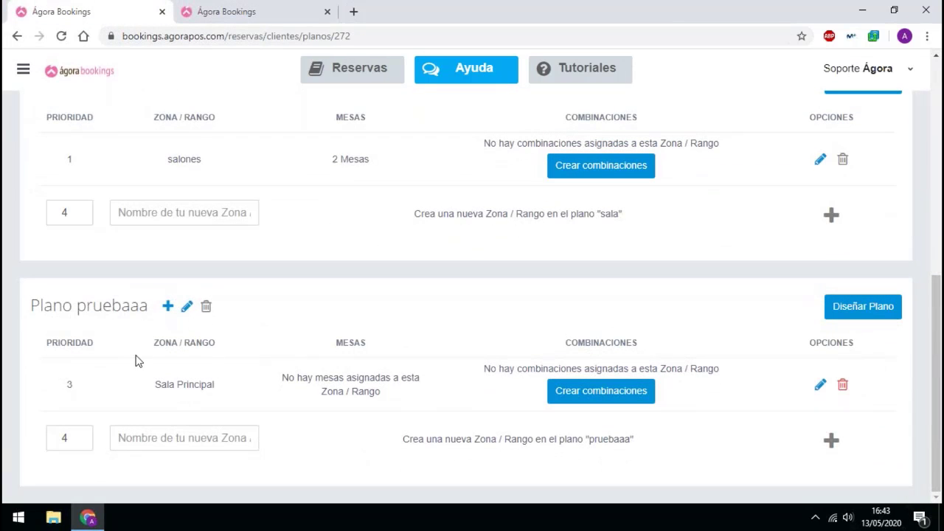
{"action": "left_click", "coordinate": [187, 307]}
{"action": "left_click", "coordinate": [55, 266]}
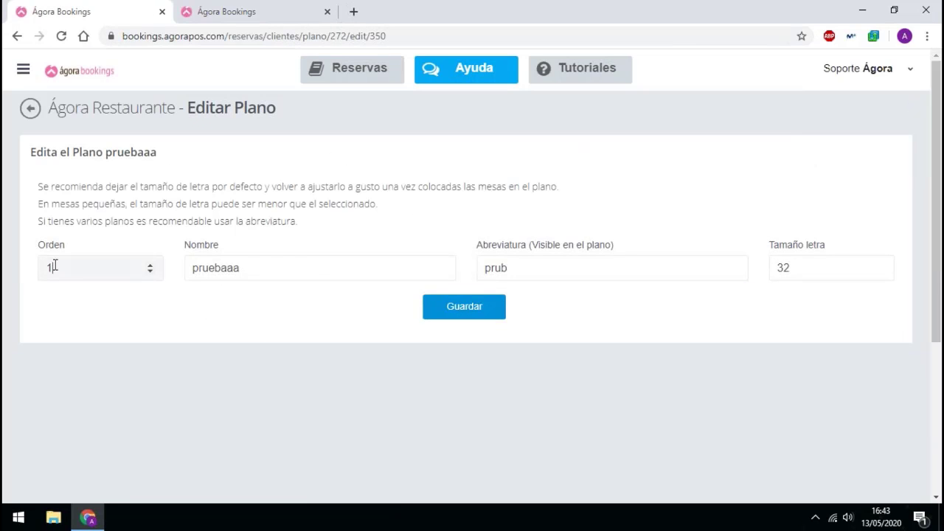
{"action": "left_click", "coordinate": [150, 271]}
{"action": "left_click", "coordinate": [150, 273]}
{"action": "left_click", "coordinate": [443, 308]}
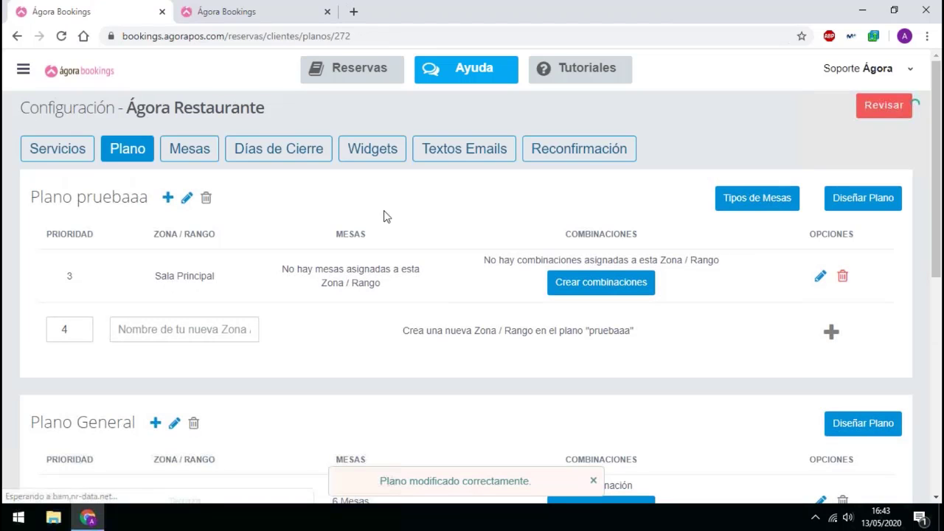
Reload the reservations to check the order of the plan views, and return to the plan configuration
{"action": "left_click", "coordinate": [239, 14]}
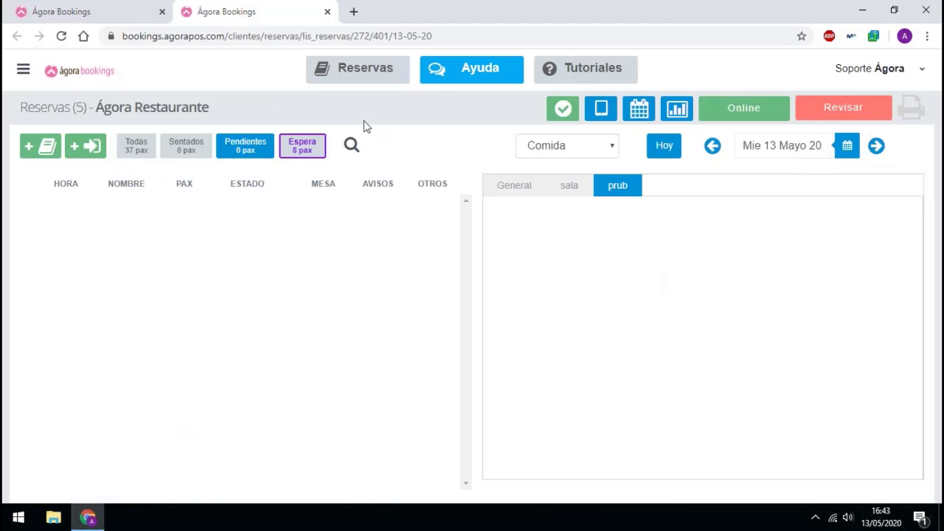
{"action": "left_click", "coordinate": [382, 79]}
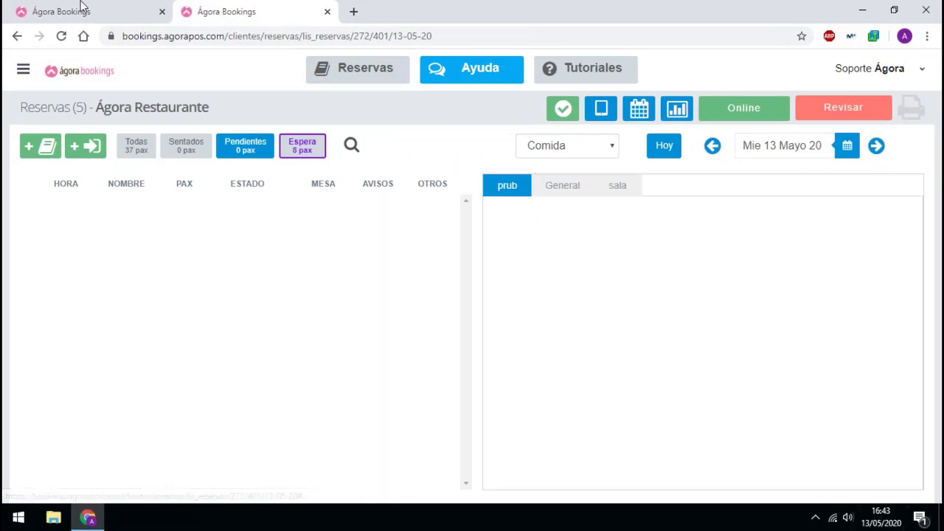
{"action": "left_click", "coordinate": [76, 15]}
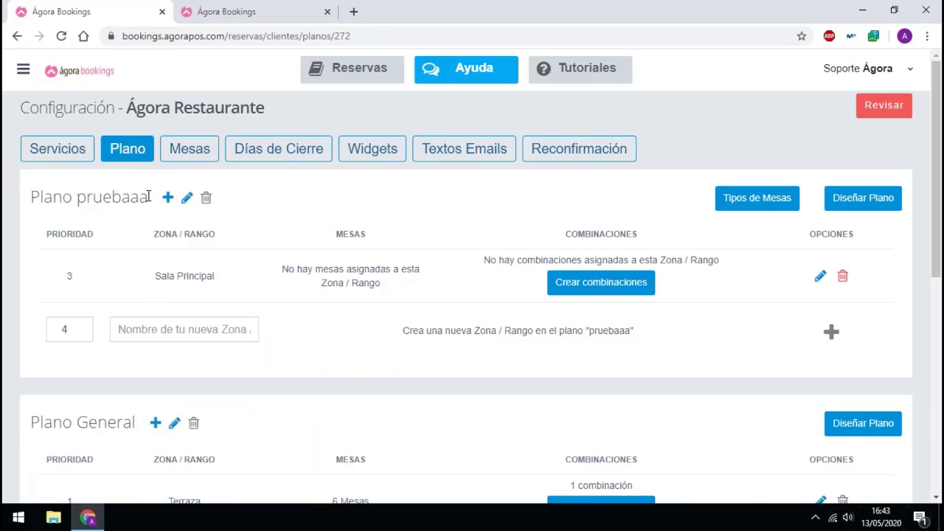
Delete the Sala Principal zone of the pruebaaa plan and the pruebaaa plan itself
{"action": "left_click", "coordinate": [842, 276]}
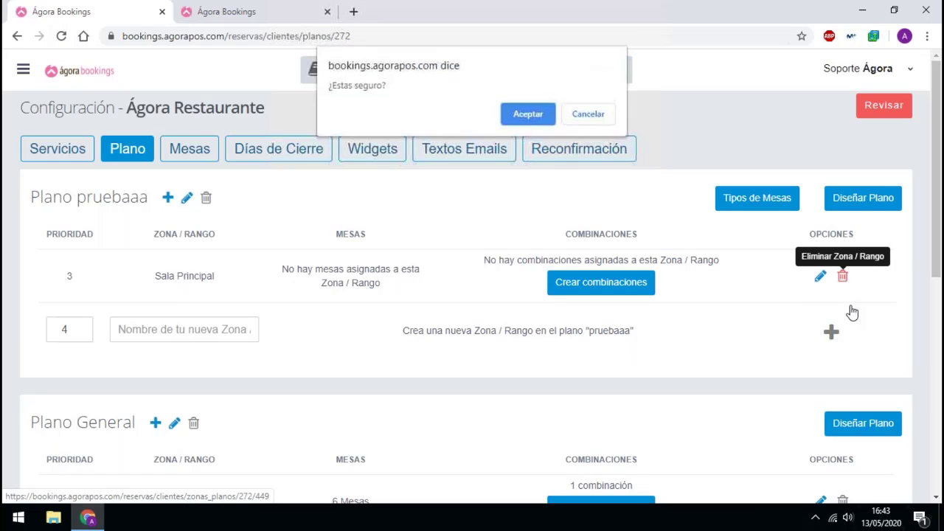
{"action": "left_click", "coordinate": [530, 116]}
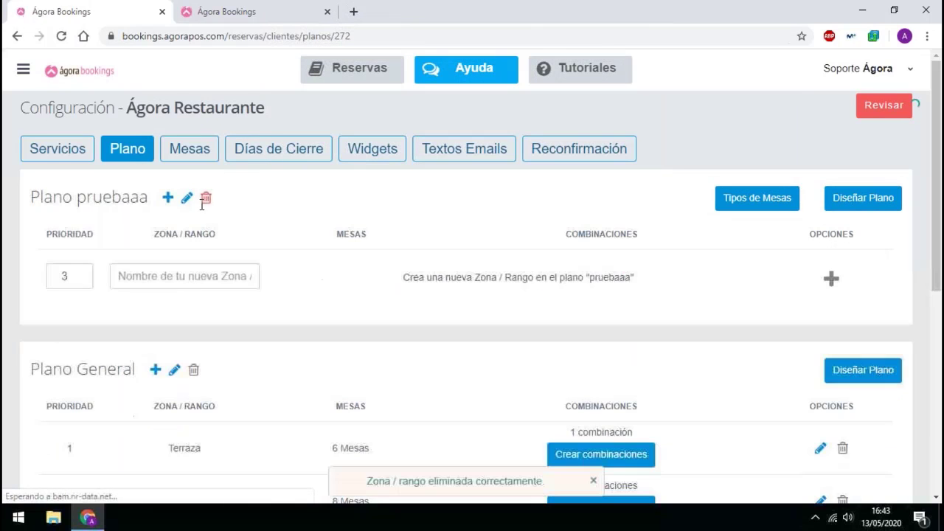
{"action": "left_click", "coordinate": [206, 199]}
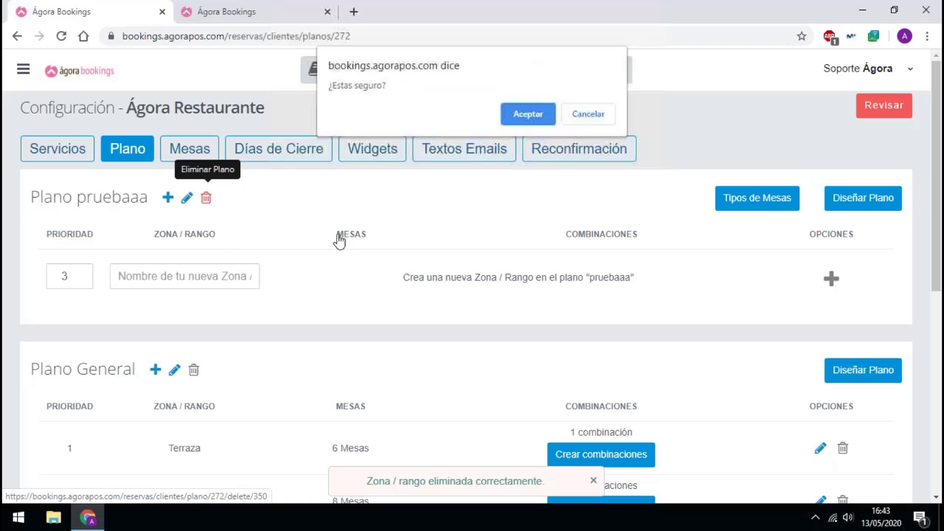
{"action": "left_click", "coordinate": [520, 110]}
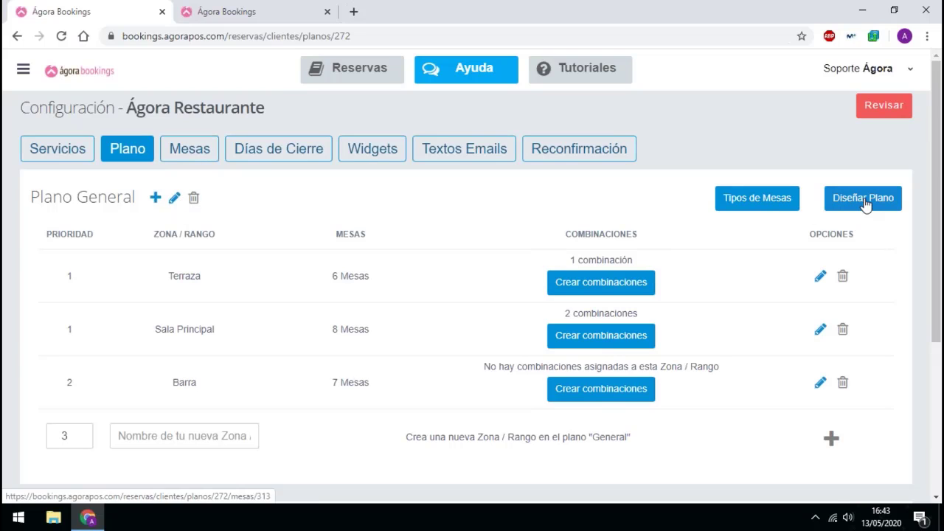
View the General plan's order, name, abbreviation and font size settings, and leave them without saving
{"action": "scroll", "coordinate": [177, 273], "scroll_direction": "down", "scroll_amount": 3}
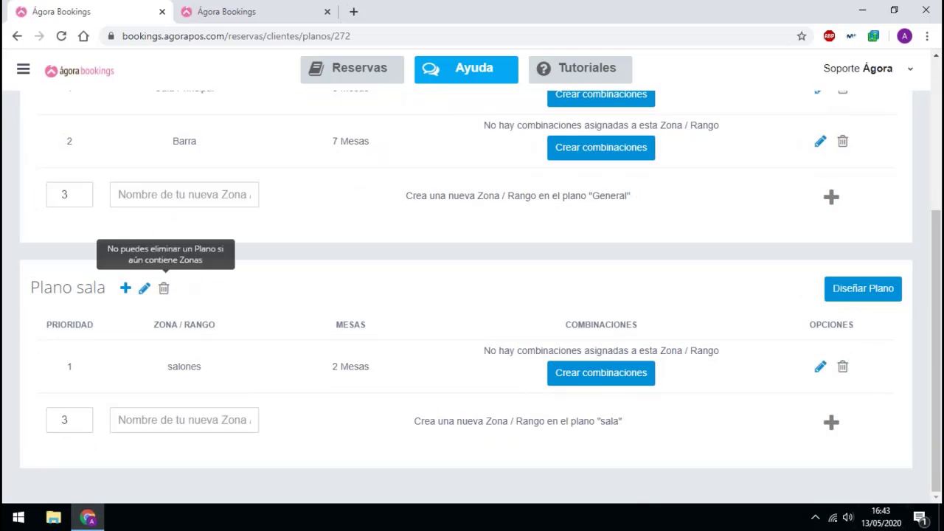
{"action": "scroll", "coordinate": [164, 290], "scroll_direction": "up", "scroll_amount": 3}
{"action": "left_click", "coordinate": [177, 209]}
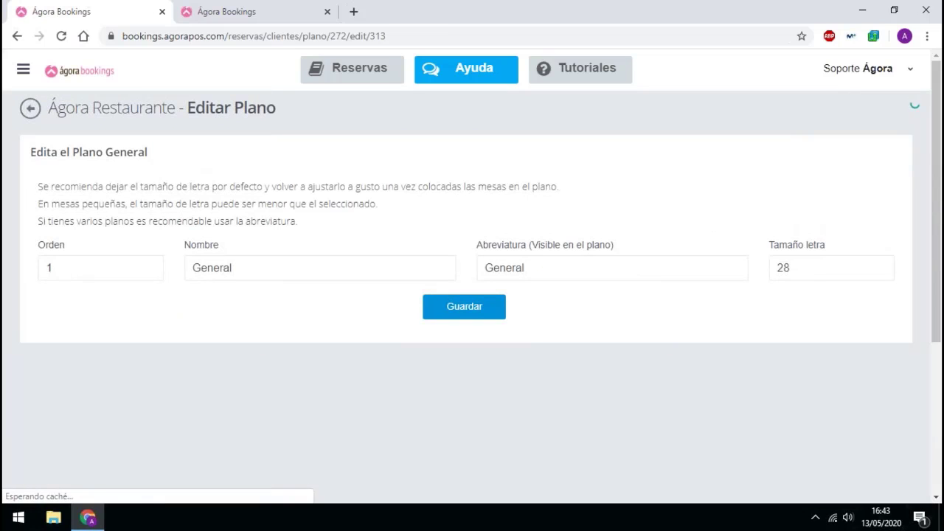
{"action": "left_click", "coordinate": [31, 109]}
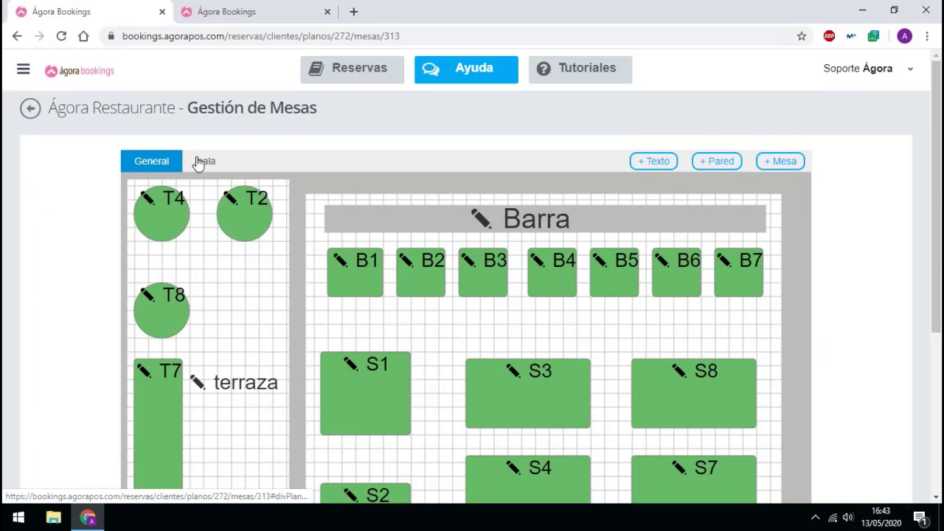
Compare the table layouts of the General and sala plans in the plan designer
{"action": "left_click", "coordinate": [199, 162]}
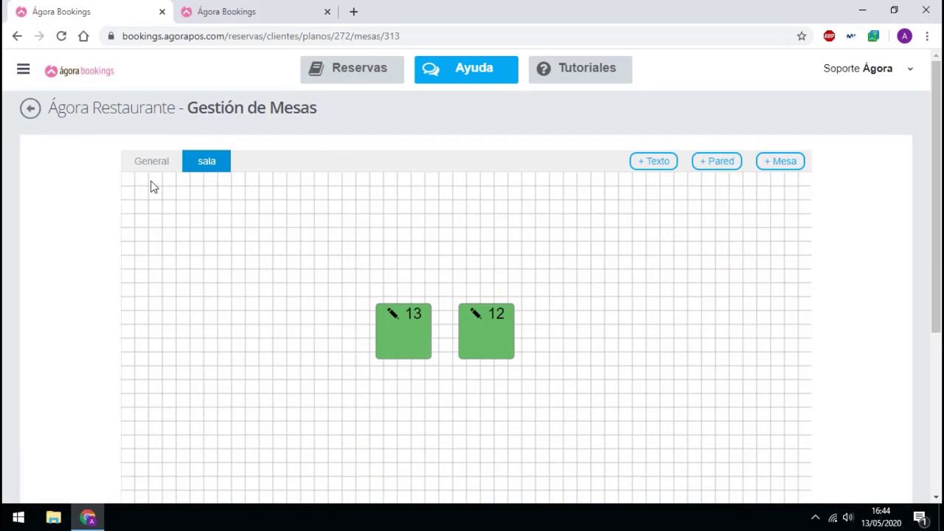
{"action": "left_click", "coordinate": [175, 167]}
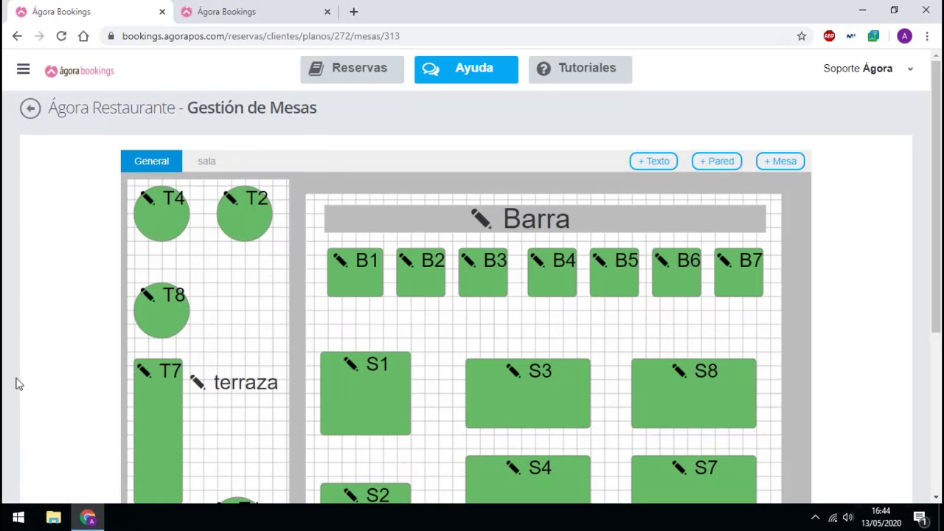
{"action": "left_click", "coordinate": [196, 160]}
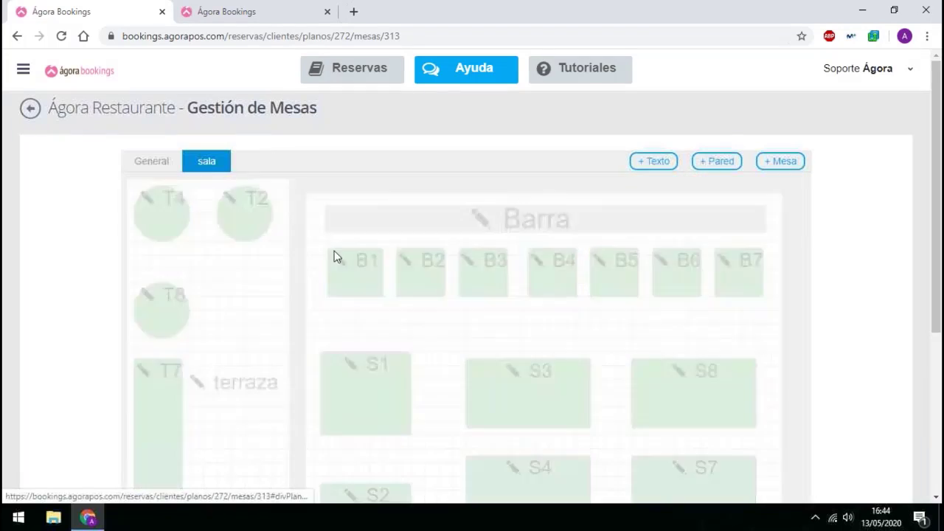
{"action": "left_click", "coordinate": [156, 166]}
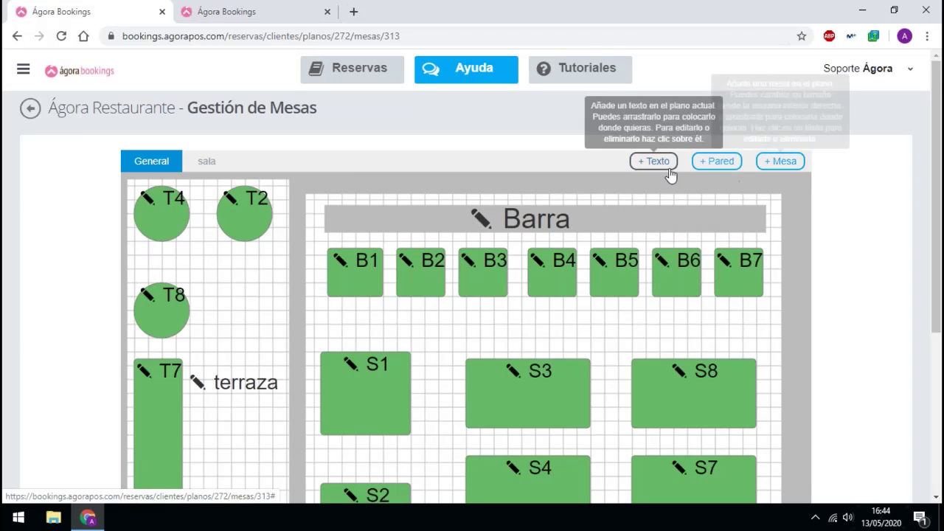
Shift the Barra text label slightly within the grey bar of the General plan
{"action": "left_click", "coordinate": [530, 224]}
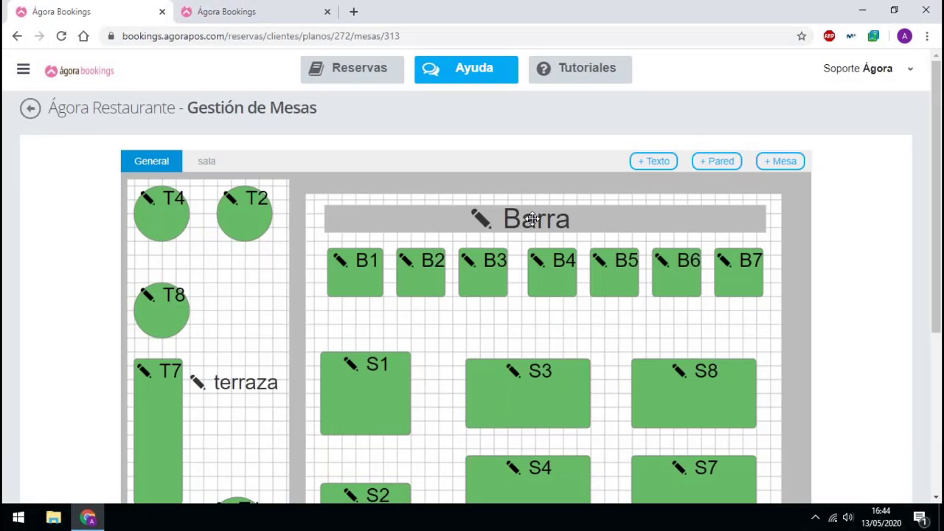
{"action": "mouse_move", "coordinate": [532, 218]}
{"action": "left_mouse_down"}
{"action": "mouse_move", "coordinate": [555, 215]}
{"action": "mouse_move", "coordinate": [536, 220]}
{"action": "left_mouse_up"}
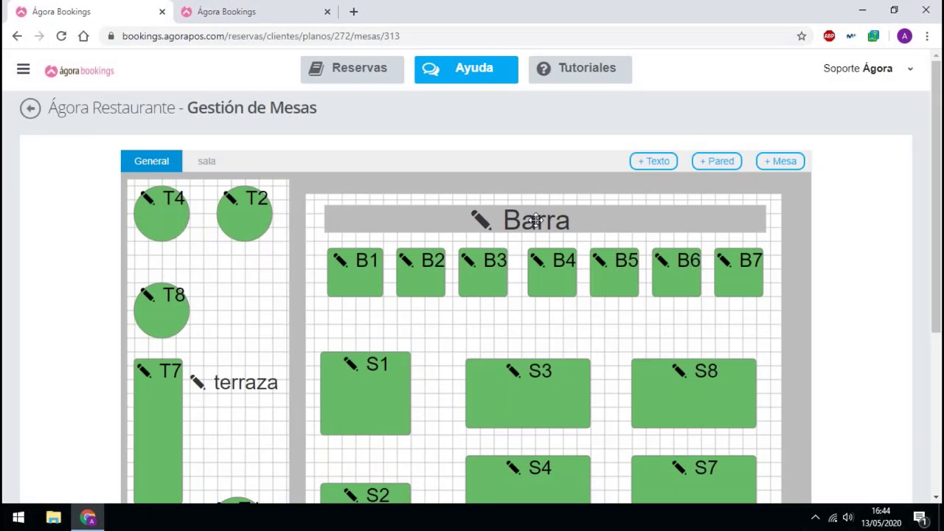
Add the text "hola" in size 30 to the General plan and move it onto table S3
{"action": "left_click", "coordinate": [649, 161]}
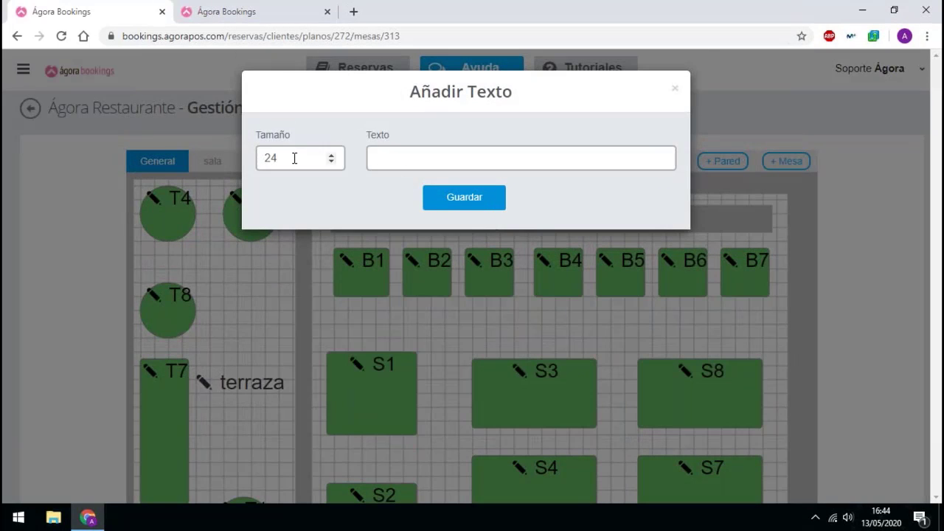
{"action": "left_click_drag", "start_coordinate": [294, 158], "coordinate": [267, 160]}
{"action": "type", "text": "30"}
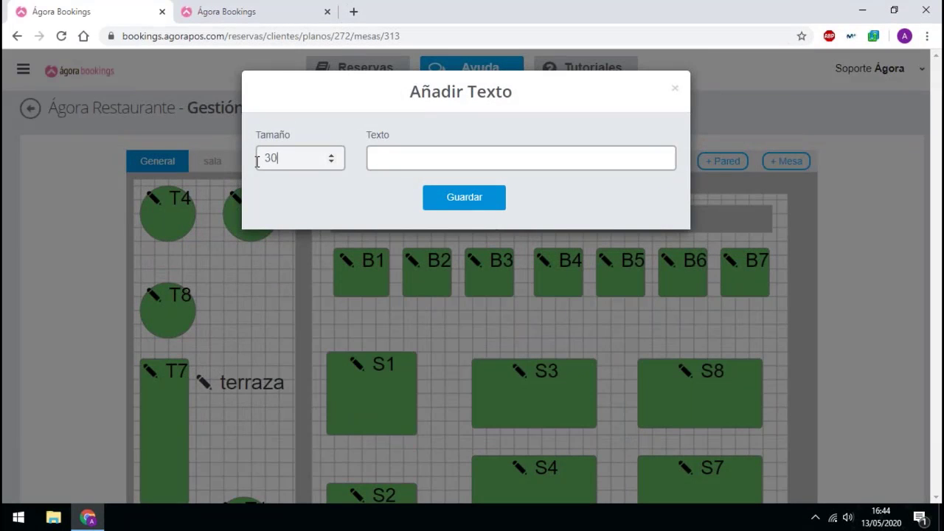
{"action": "left_click", "coordinate": [459, 160]}
{"action": "type", "text": "hola"}
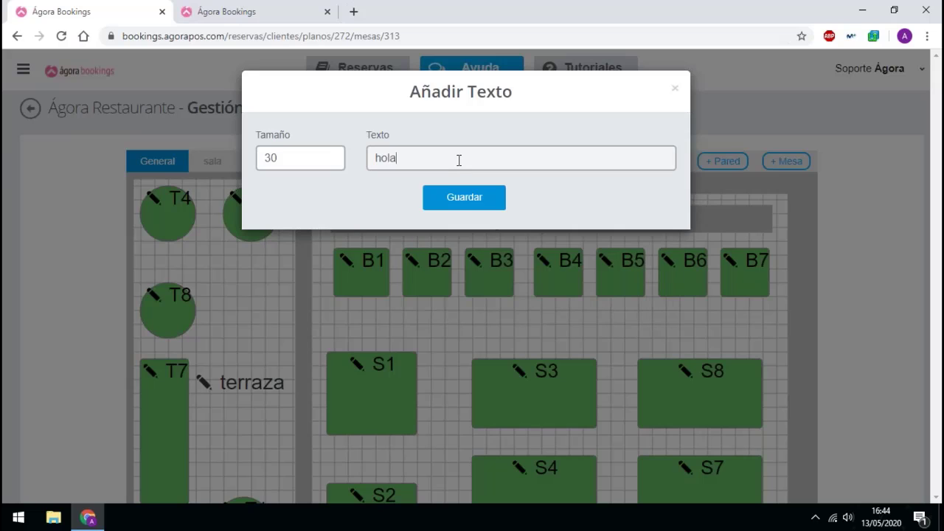
{"action": "left_click", "coordinate": [457, 199]}
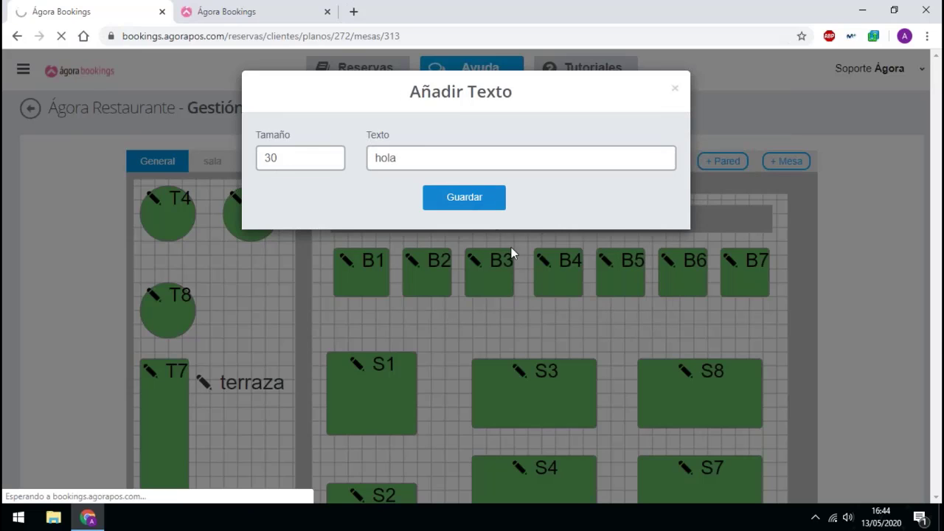
{"action": "scroll", "coordinate": [499, 365], "scroll_direction": "down", "scroll_amount": 3}
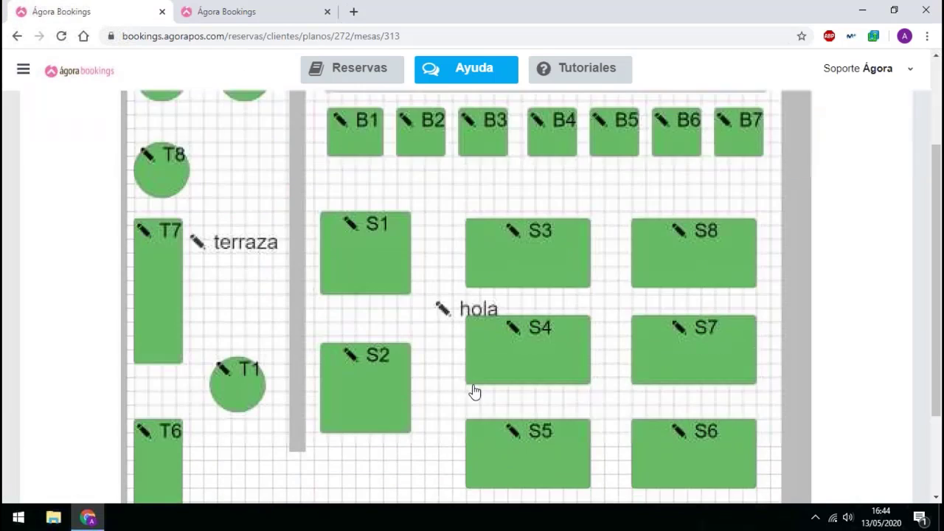
{"action": "left_click_drag", "start_coordinate": [462, 236], "coordinate": [462, 193]}
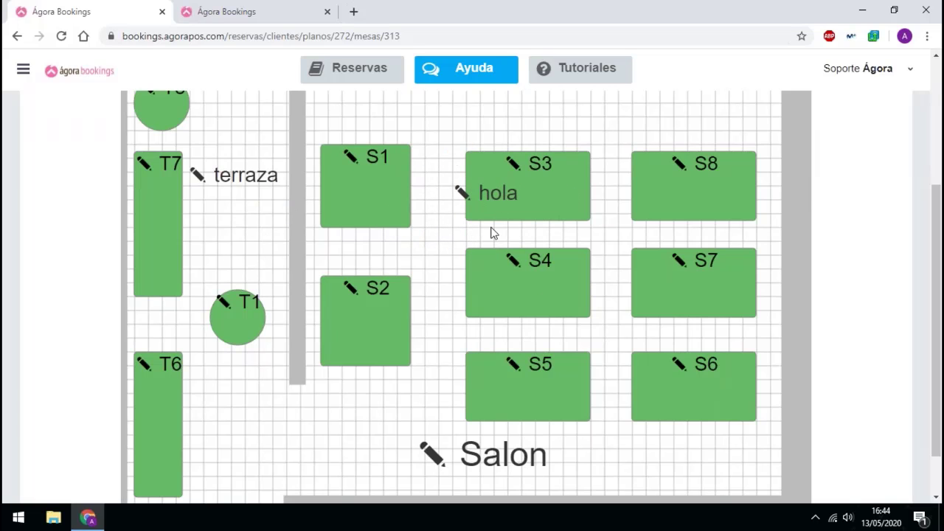
Delete the "hola" text from the General plan
{"action": "left_click", "coordinate": [460, 193]}
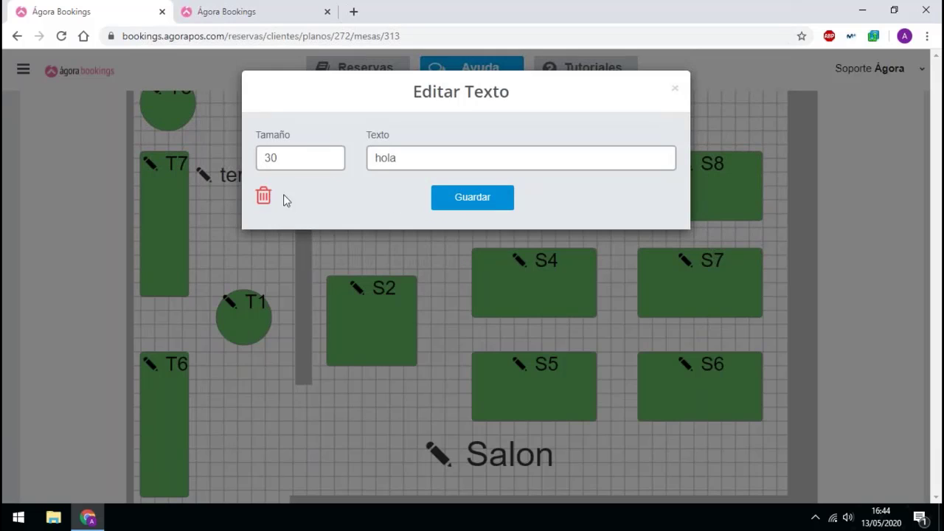
{"action": "left_click", "coordinate": [265, 198]}
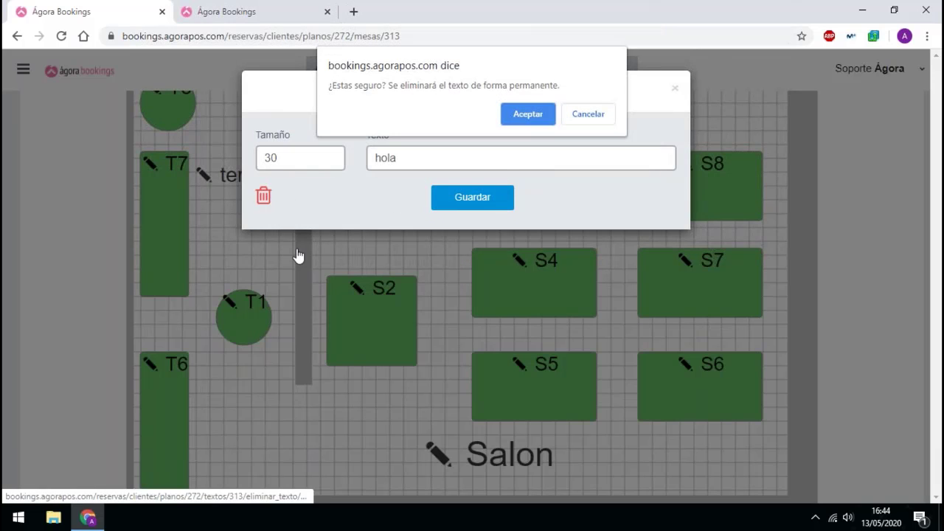
{"action": "left_click", "coordinate": [521, 114]}
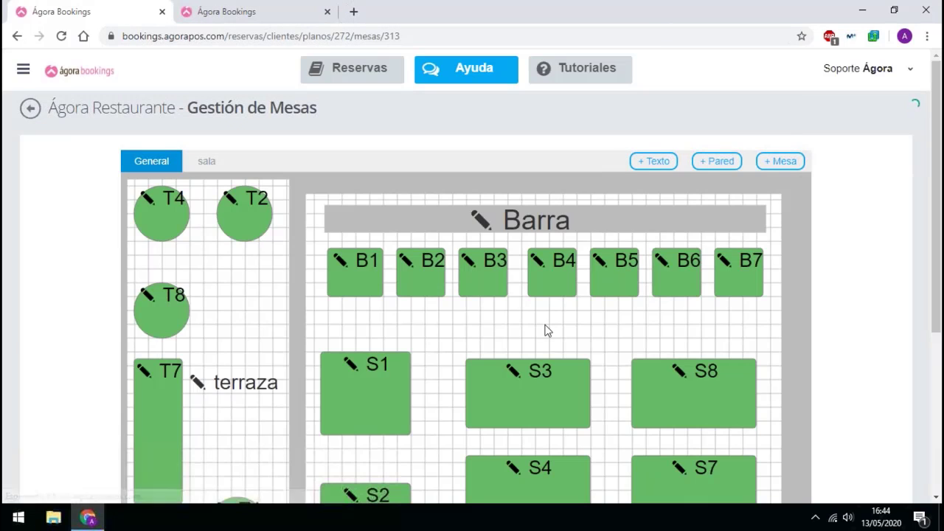
Shift table S1 slightly on the General plan, and open and close its settings without changing them
{"action": "scroll", "coordinate": [546, 325], "scroll_direction": "down", "scroll_amount": 1}
{"action": "scroll", "coordinate": [546, 325], "scroll_direction": "up", "scroll_amount": 1}
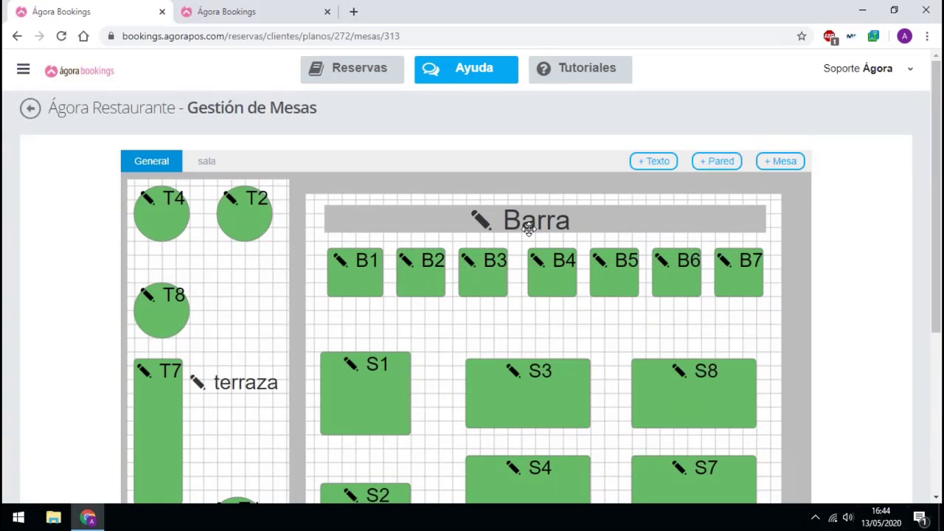
{"action": "scroll", "coordinate": [642, 292], "scroll_direction": "down", "scroll_amount": 4}
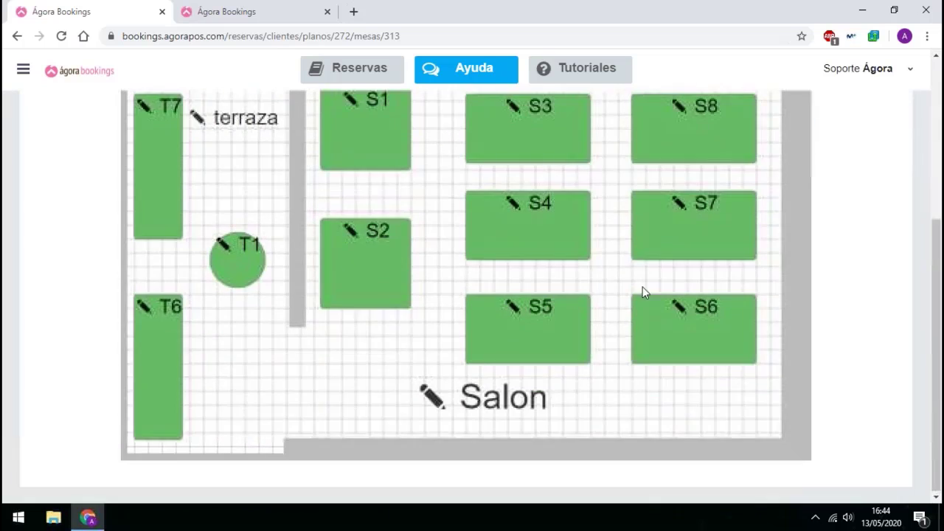
{"action": "scroll", "coordinate": [431, 366], "scroll_direction": "up", "scroll_amount": 4}
{"action": "mouse_move", "coordinate": [379, 407]}
{"action": "left_mouse_down"}
{"action": "mouse_move", "coordinate": [389, 381]}
{"action": "mouse_move", "coordinate": [366, 400]}
{"action": "mouse_move", "coordinate": [415, 428]}
{"action": "mouse_move", "coordinate": [436, 374]}
{"action": "mouse_move", "coordinate": [450, 391]}
{"action": "mouse_move", "coordinate": [413, 428]}
{"action": "mouse_move", "coordinate": [384, 409]}
{"action": "left_mouse_up"}
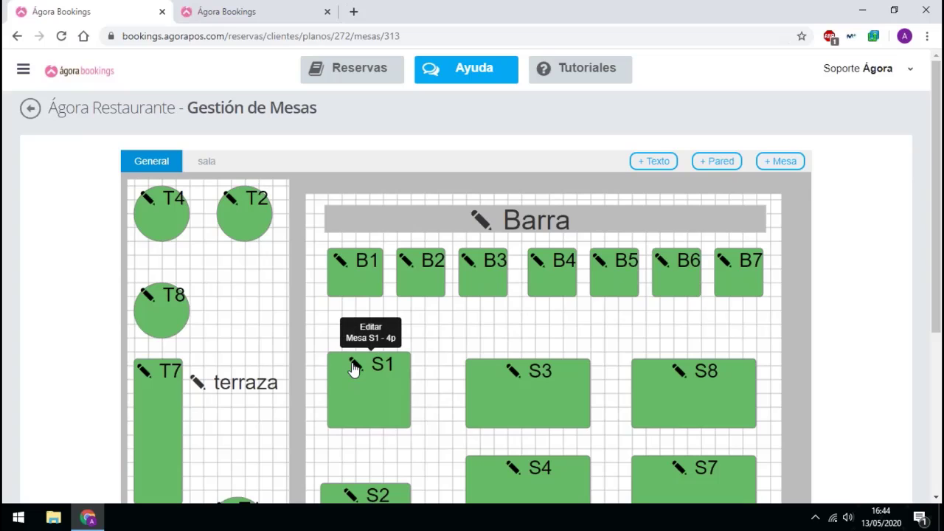
{"action": "left_click", "coordinate": [353, 367]}
{"action": "left_click", "coordinate": [840, 90]}
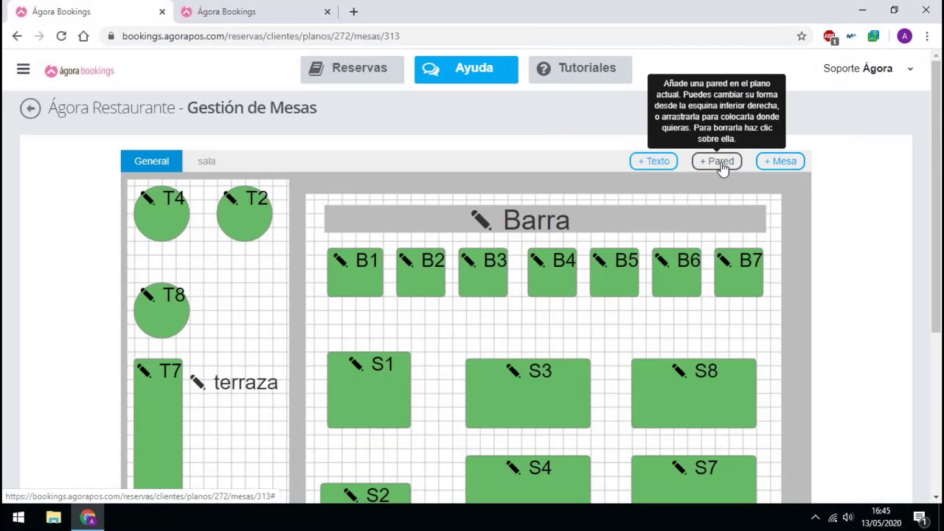
Add a wall to the General plan, move it between the bar tables and S1, and reshape it vertically and back to a long horizontal strip
{"action": "left_click", "coordinate": [722, 169]}
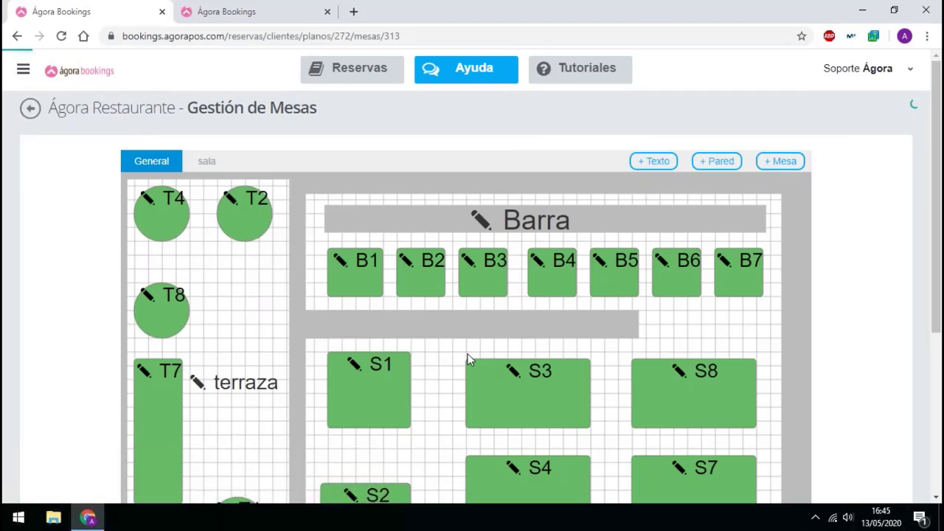
{"action": "left_click_drag", "start_coordinate": [458, 328], "coordinate": [492, 325]}
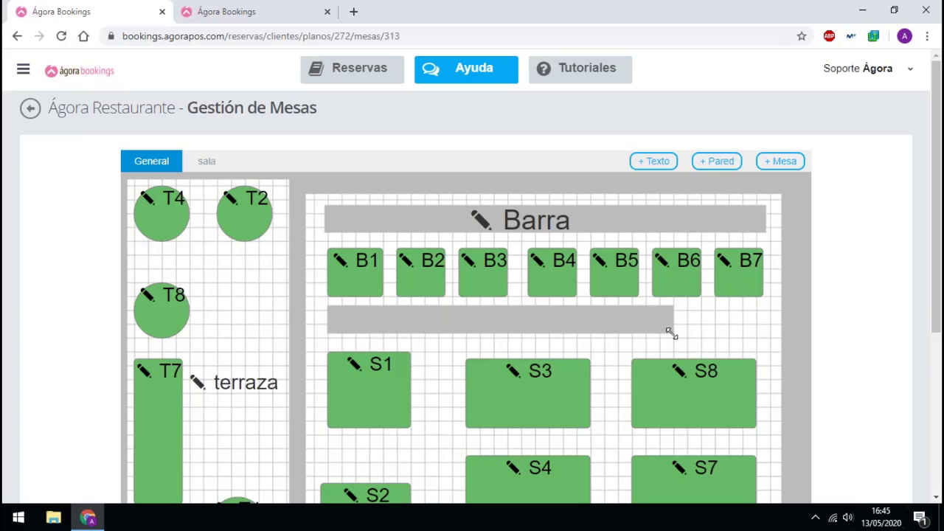
{"action": "left_click_drag", "start_coordinate": [671, 334], "coordinate": [348, 484]}
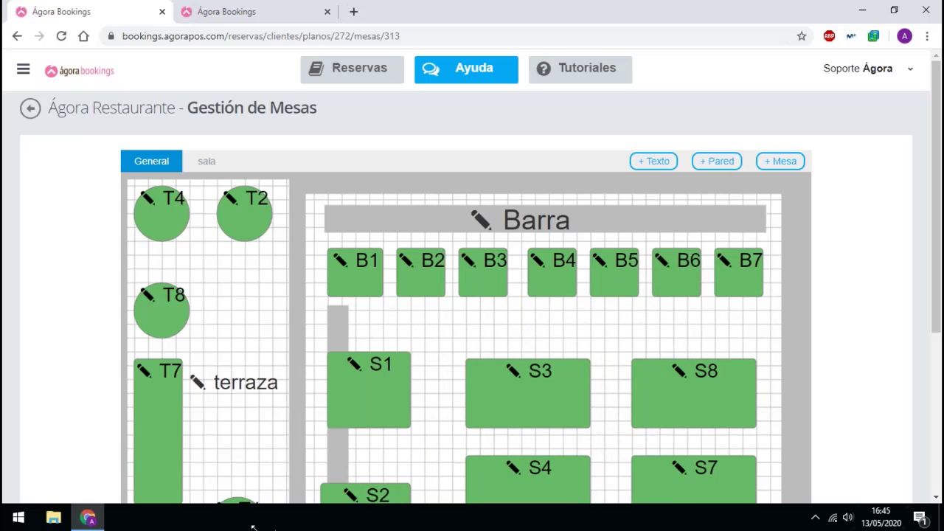
{"action": "left_click_drag", "start_coordinate": [253, 526], "coordinate": [674, 335]}
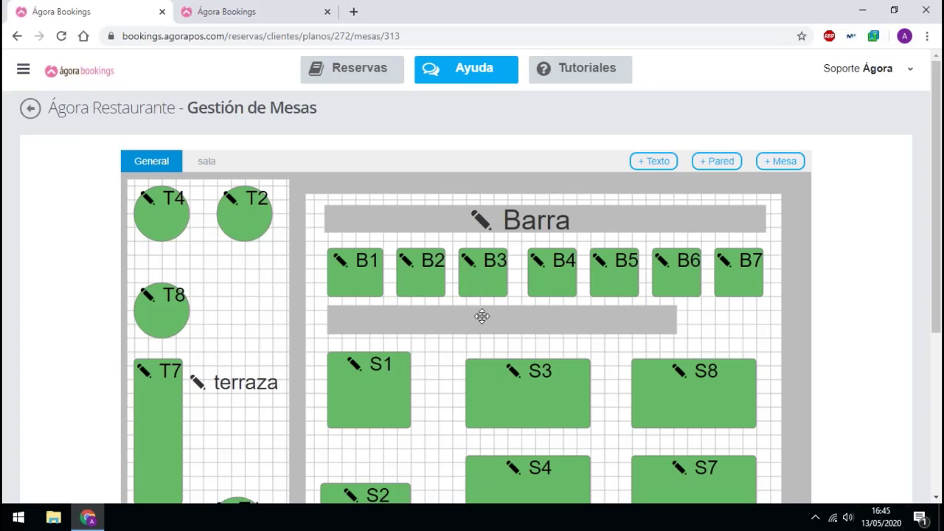
Delete the horizontal wall below the bar tables from the General plan
{"action": "key", "text": "Delete"}
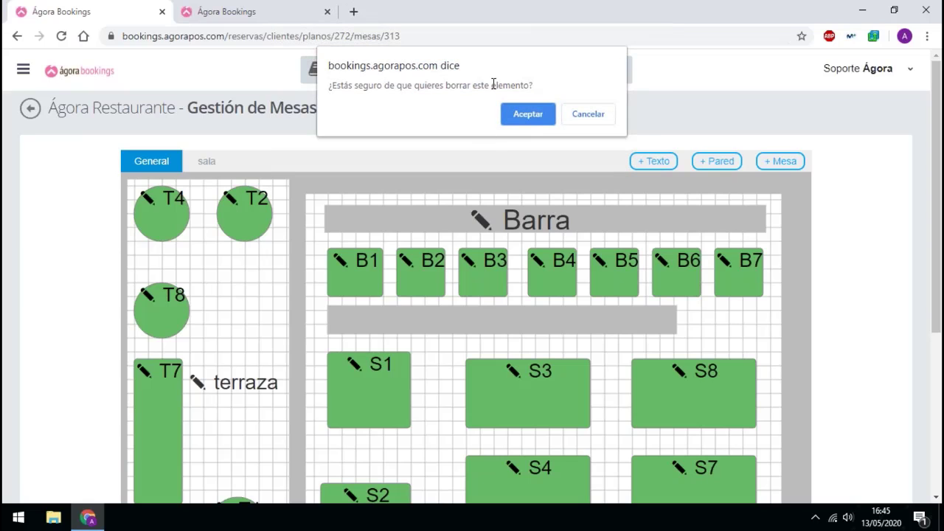
{"action": "left_click", "coordinate": [528, 115]}
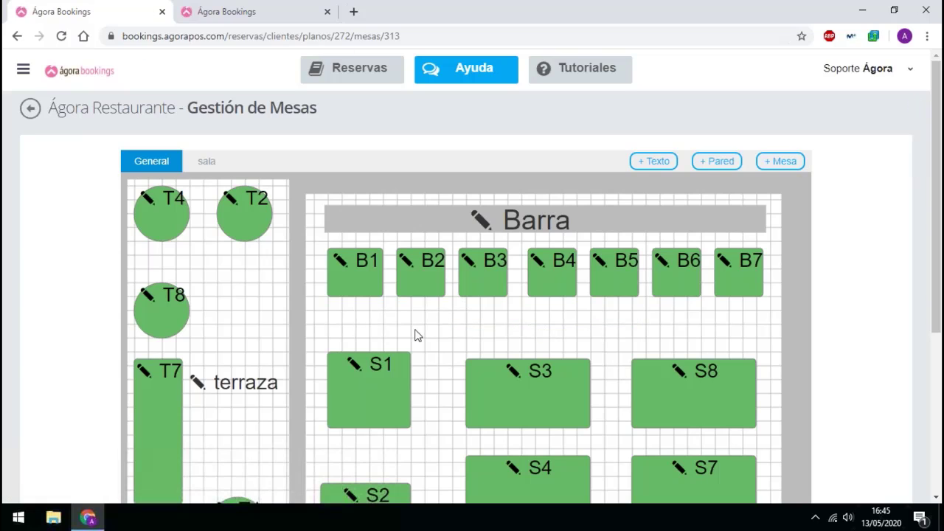
Start a new table and try the round, square and vertical rectangle shapes, ending on the horizontal rectangle
{"action": "left_click", "coordinate": [779, 161]}
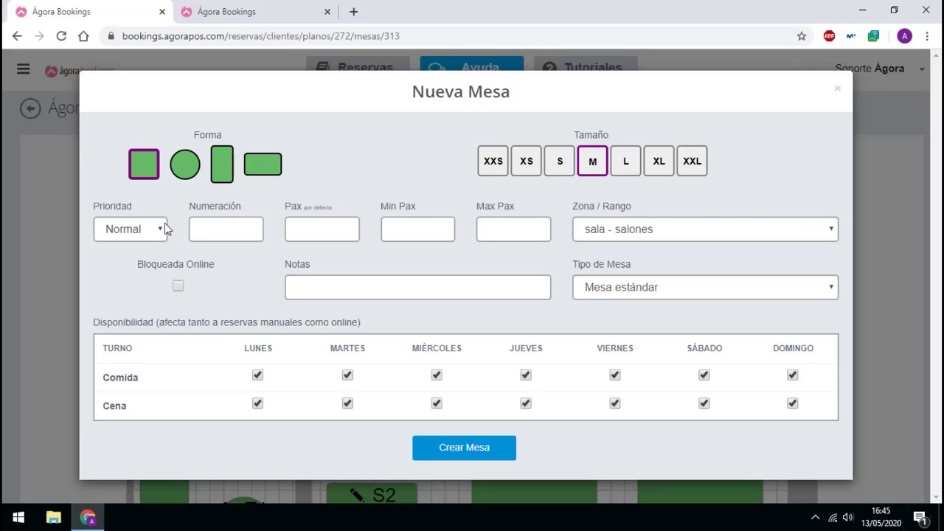
{"action": "left_click", "coordinate": [185, 165]}
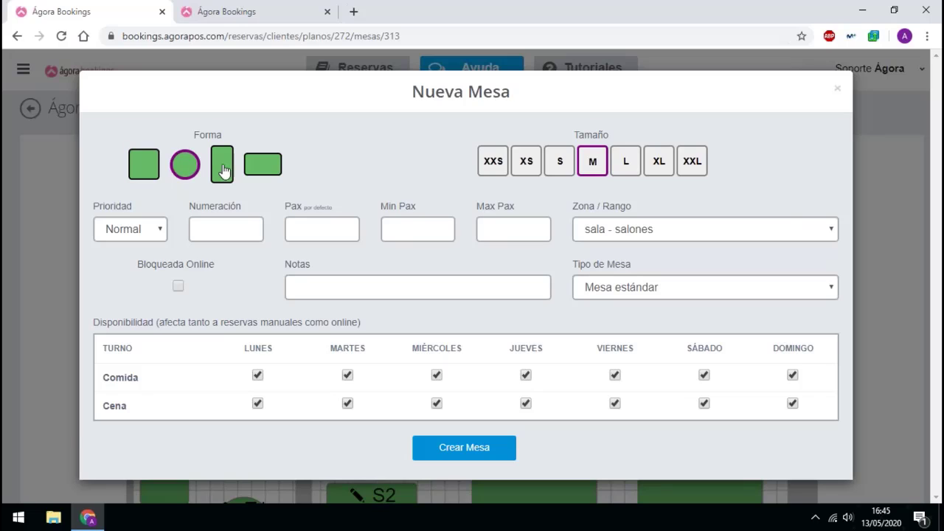
{"action": "left_click", "coordinate": [224, 172]}
{"action": "left_click", "coordinate": [267, 168]}
{"action": "left_click", "coordinate": [222, 169]}
{"action": "left_click", "coordinate": [156, 169]}
{"action": "left_click", "coordinate": [250, 171]}
{"action": "left_click", "coordinate": [220, 177]}
{"action": "left_click", "coordinate": [153, 177]}
{"action": "left_click", "coordinate": [226, 174]}
{"action": "left_click", "coordinate": [270, 172]}
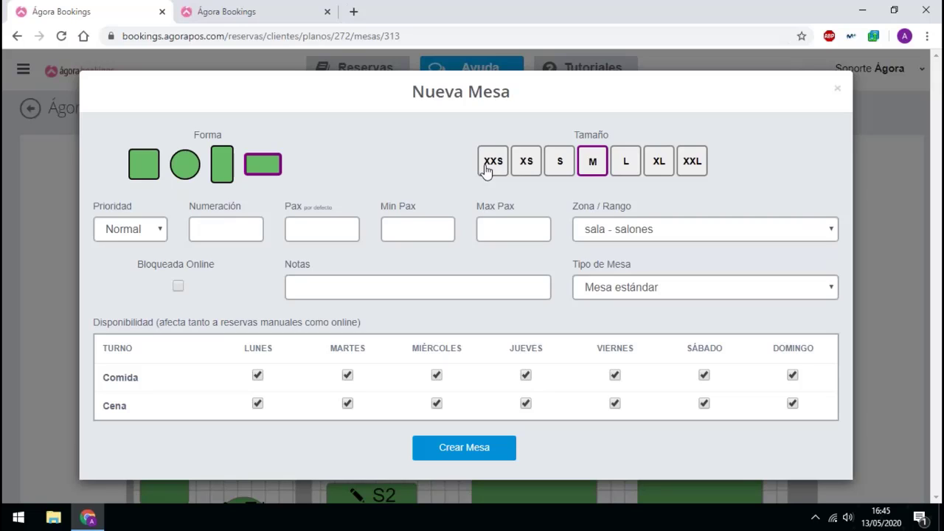
Give the new table size S, Normal priority and a square shape
{"action": "left_click_drag", "start_coordinate": [502, 90], "coordinate": [506, 81]}
{"action": "left_click", "coordinate": [560, 167]}
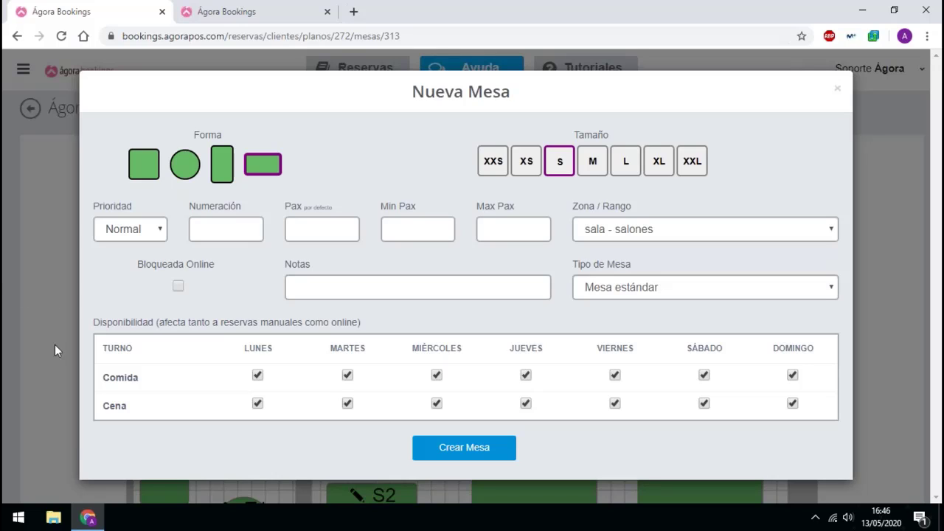
{"action": "left_click", "coordinate": [159, 228]}
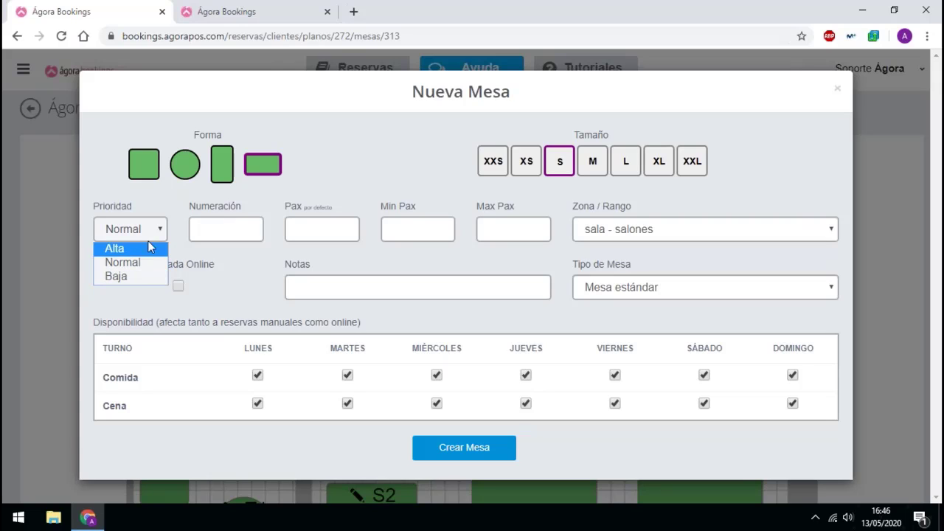
{"action": "left_click", "coordinate": [220, 208]}
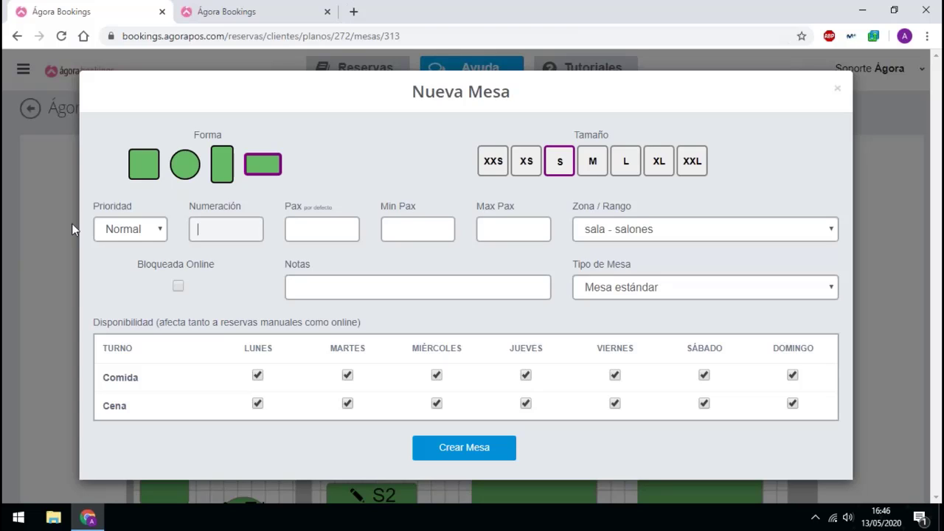
{"action": "left_click", "coordinate": [142, 229]}
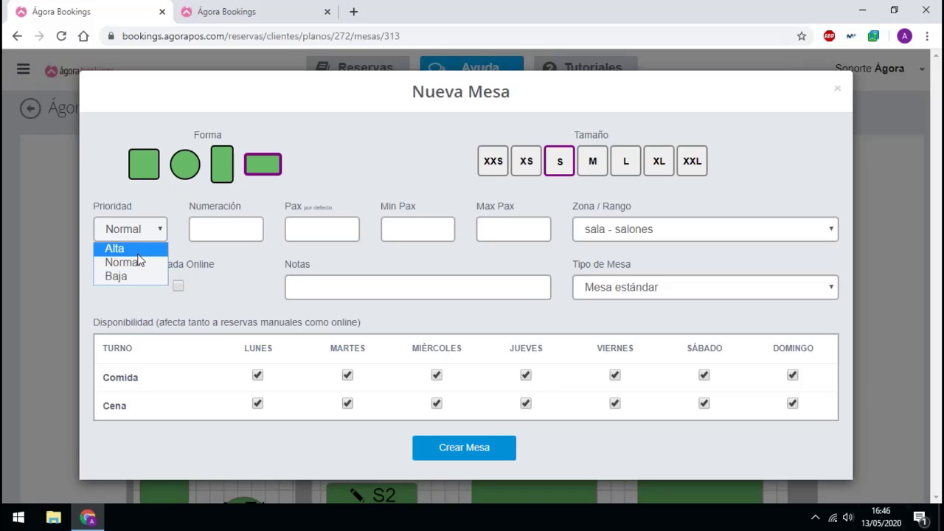
{"action": "left_click", "coordinate": [140, 262]}
{"action": "left_click", "coordinate": [219, 230]}
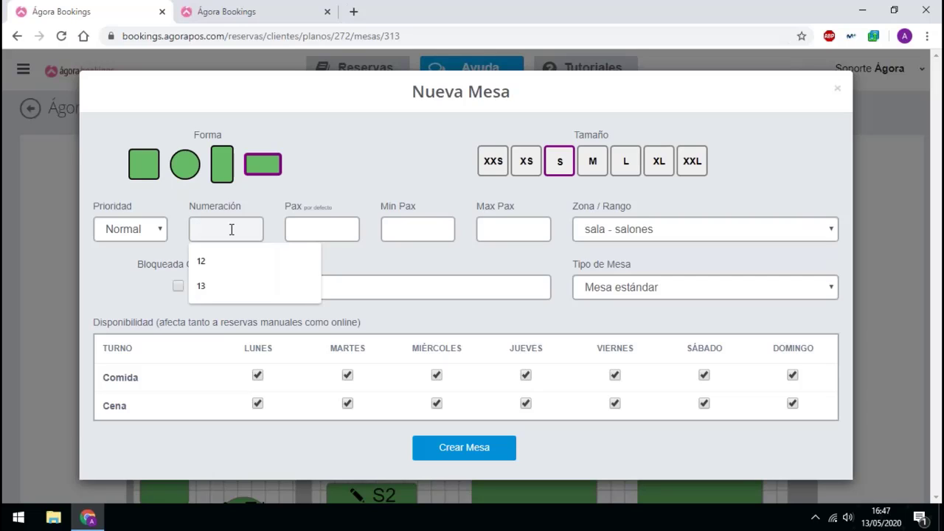
{"action": "left_click", "coordinate": [140, 174]}
Set the new table's default pax to 4, minimum pax to 3 and maximum pax to 5
{"action": "left_click", "coordinate": [225, 233]}
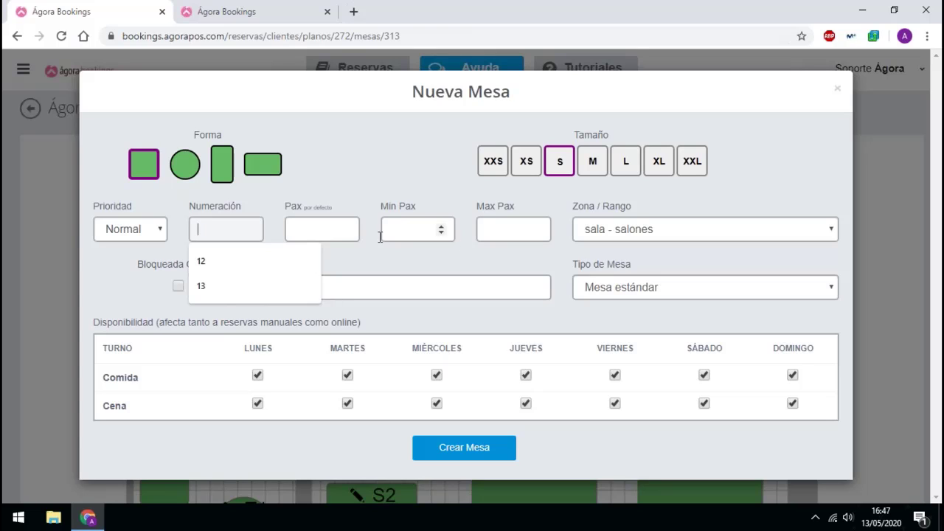
{"action": "left_click", "coordinate": [317, 229]}
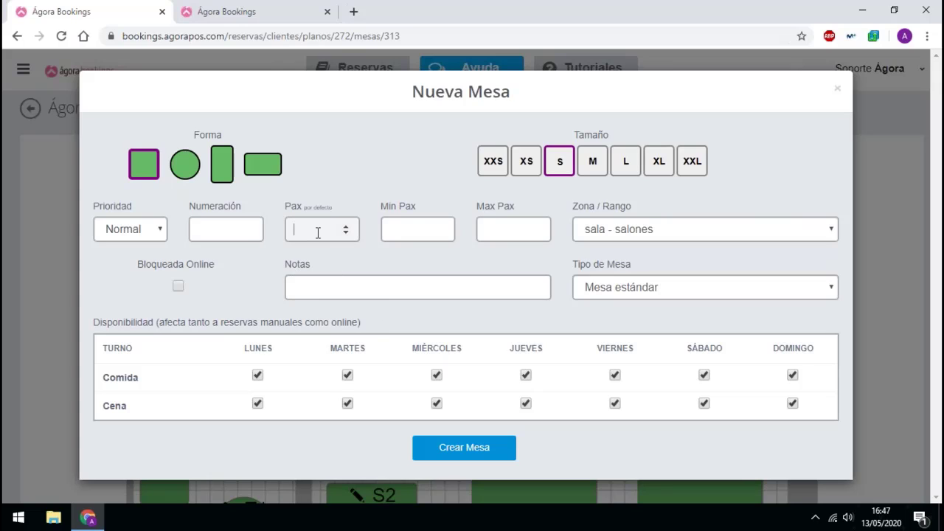
{"action": "left_click", "coordinate": [434, 228]}
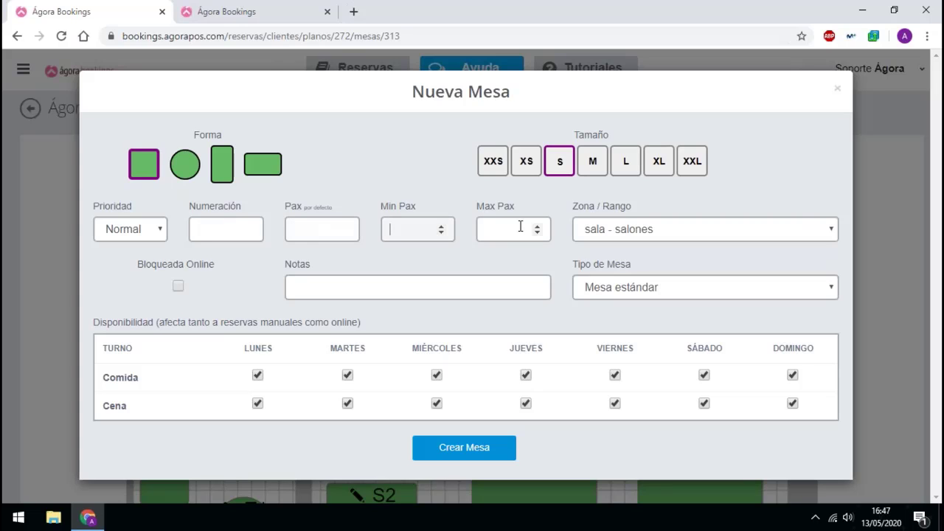
{"action": "left_click", "coordinate": [521, 225]}
{"action": "left_click", "coordinate": [307, 232]}
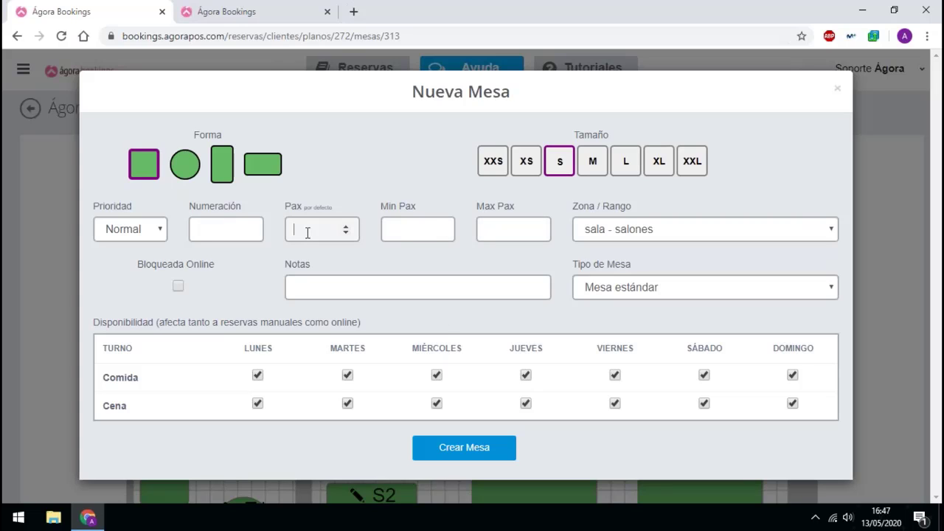
{"action": "type", "text": "4"}
{"action": "left_click", "coordinate": [422, 231]}
{"action": "type", "text": "3"}
{"action": "left_click", "coordinate": [502, 230]}
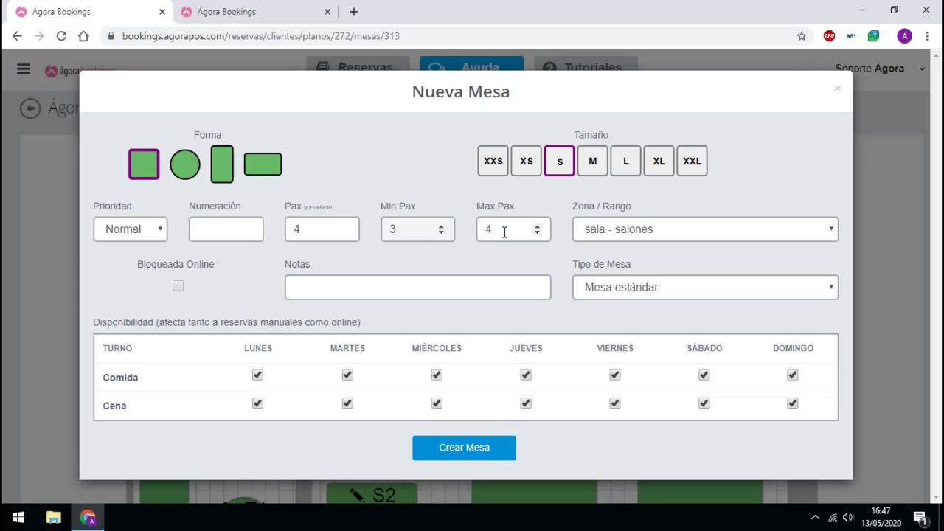
{"action": "key", "text": "BackSpace"}
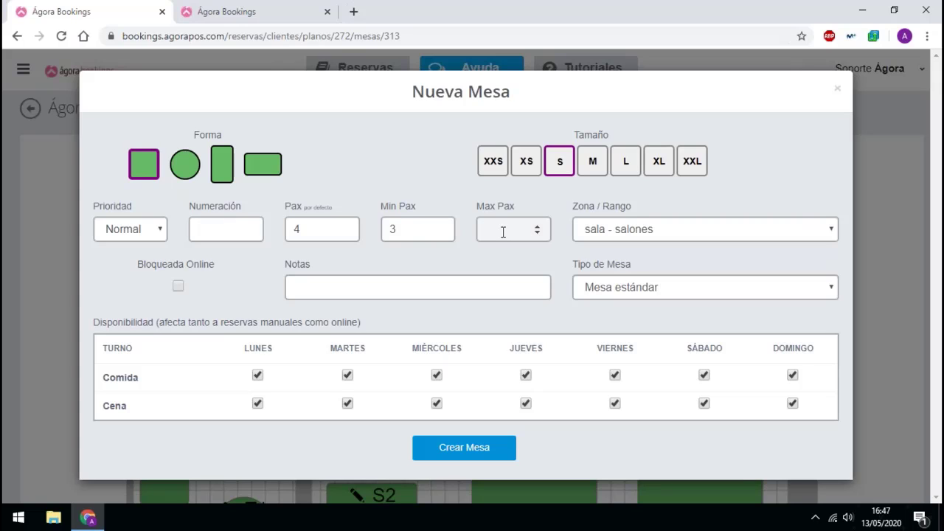
{"action": "type", "text": "5"}
Review the new table's zone options, keeping sala - salones, and check the suggested notes without choosing one
{"action": "left_click", "coordinate": [637, 231]}
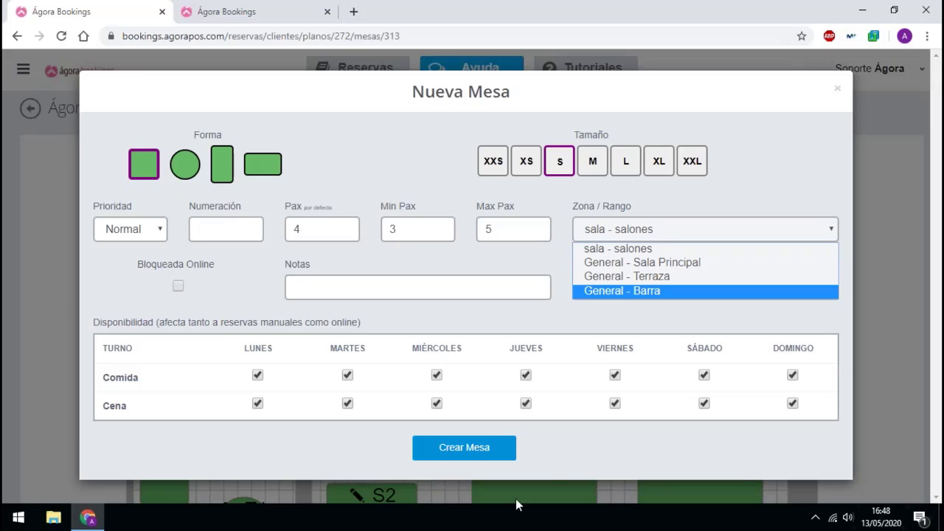
{"action": "left_click", "coordinate": [557, 50]}
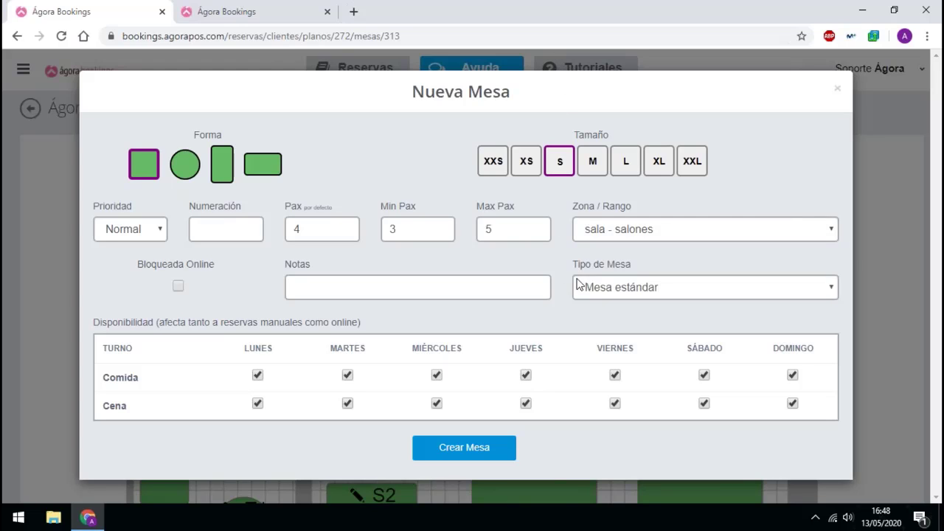
{"action": "left_click", "coordinate": [707, 230]}
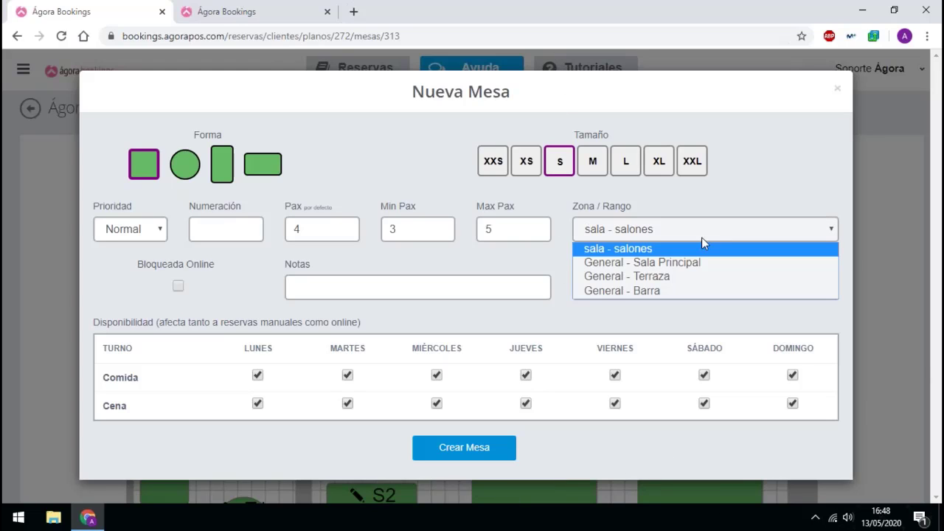
{"action": "left_click", "coordinate": [657, 251]}
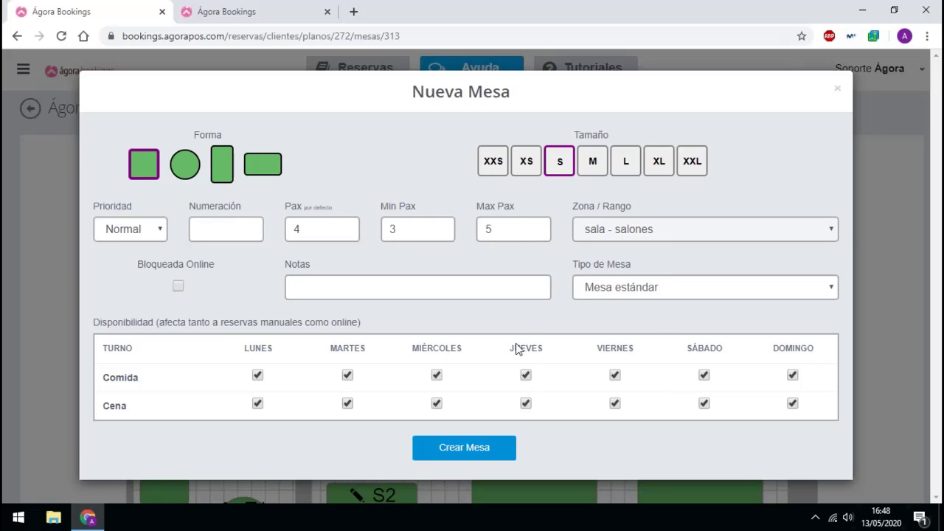
{"action": "left_click", "coordinate": [648, 231]}
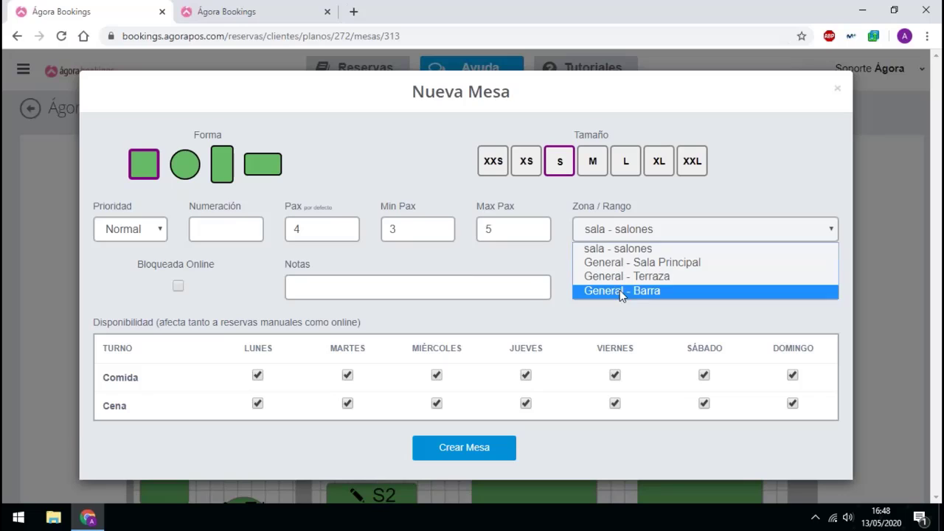
{"action": "left_click", "coordinate": [655, 250]}
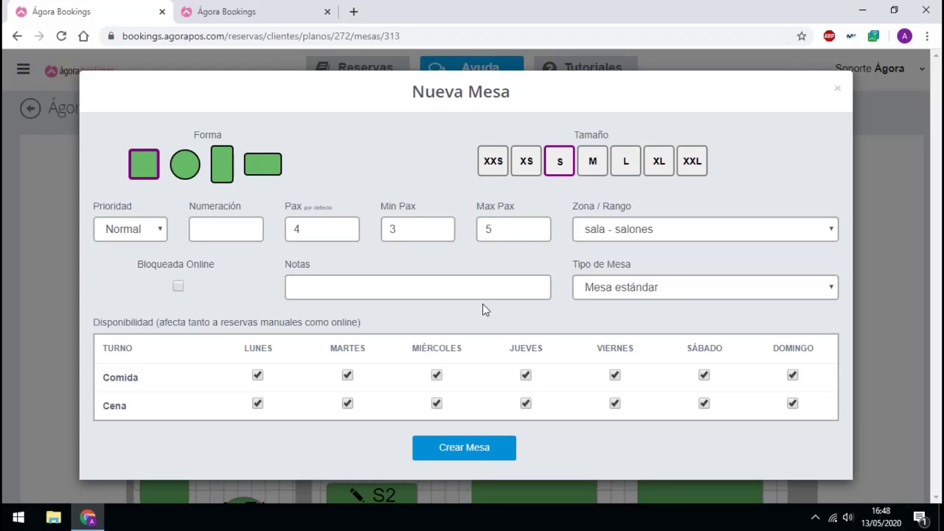
{"action": "left_click", "coordinate": [354, 289]}
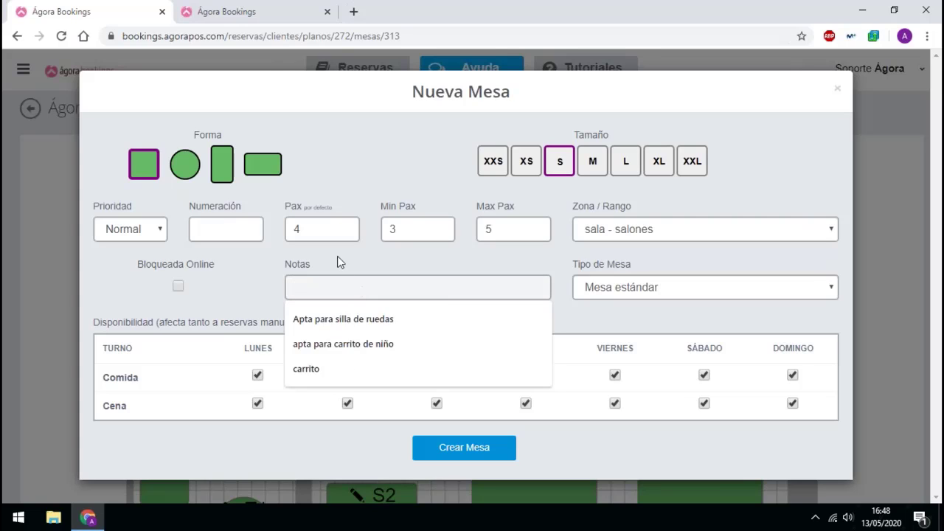
{"action": "left_click", "coordinate": [337, 262]}
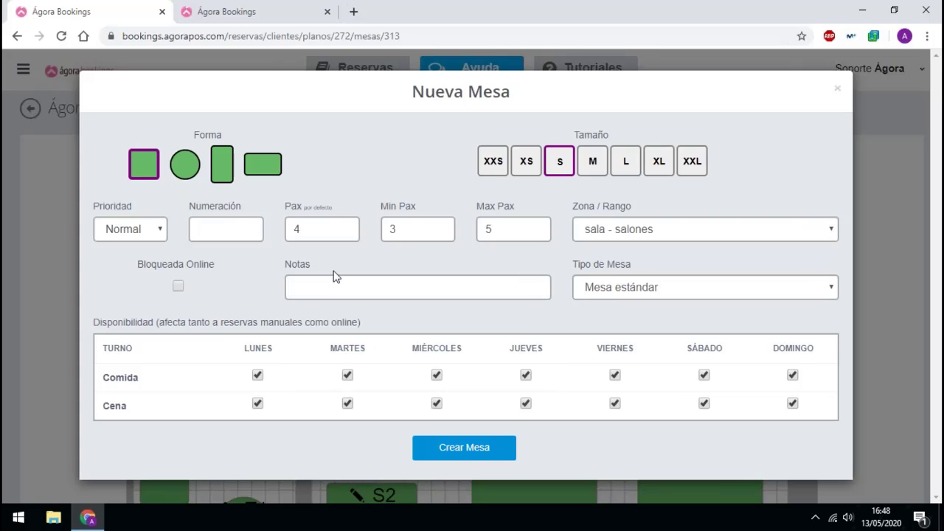
Check the suggested notes for the new table without choosing one, review the table types and set the type to Mesa ventana
{"action": "left_click", "coordinate": [345, 286]}
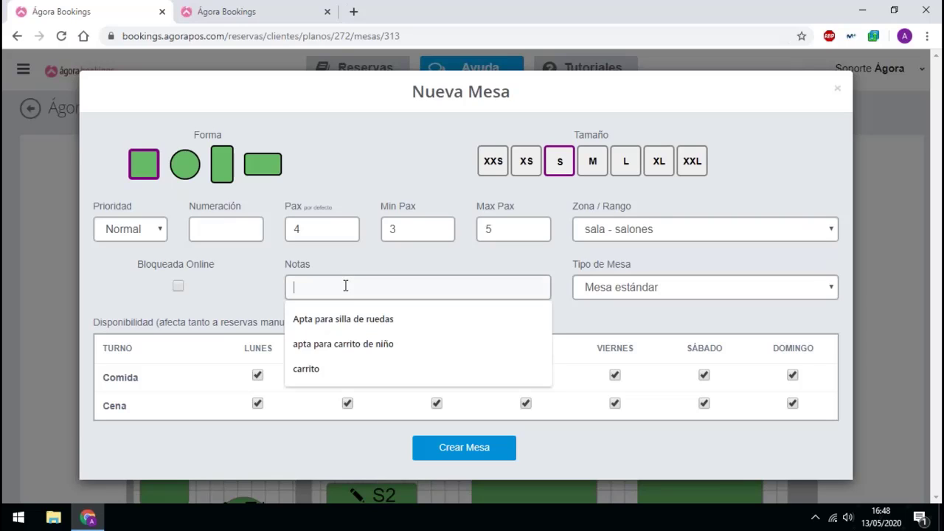
{"action": "left_click", "coordinate": [339, 262]}
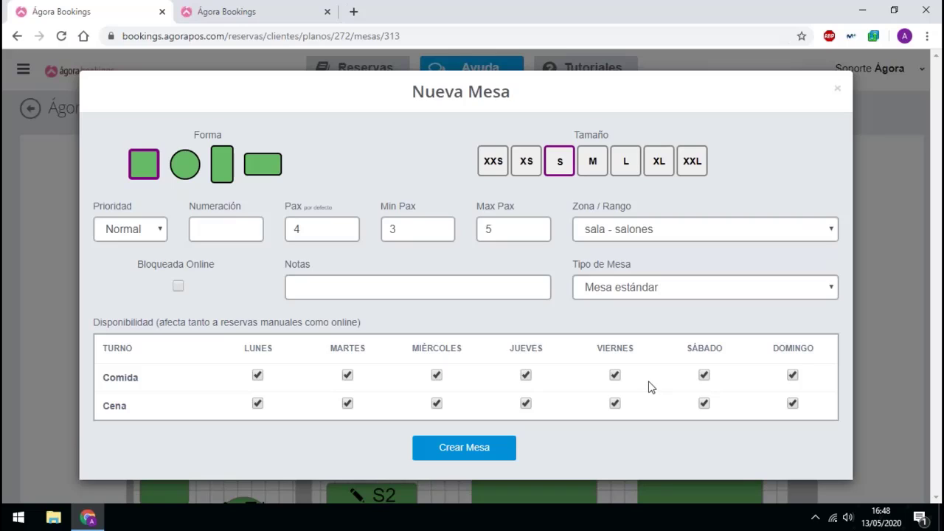
{"action": "left_click", "coordinate": [642, 292]}
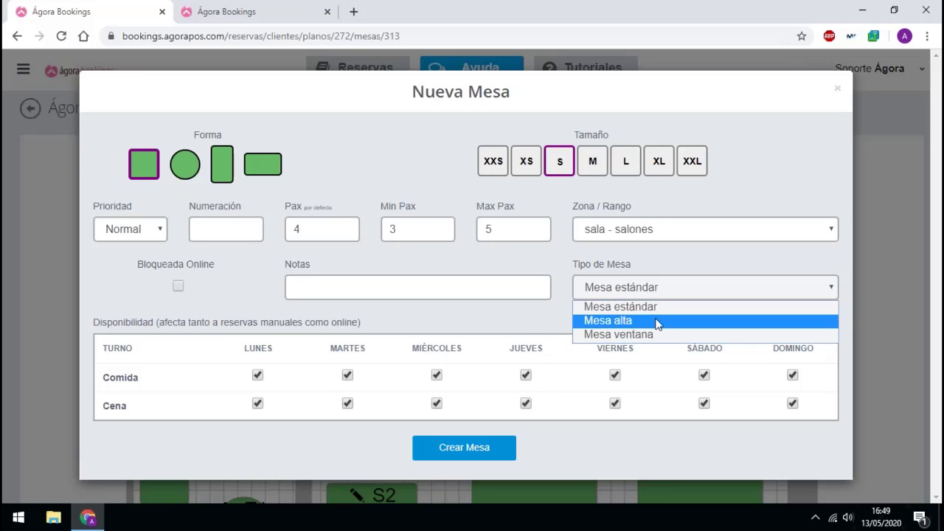
{"action": "key", "text": "Escape"}
{"action": "left_click", "coordinate": [689, 291]}
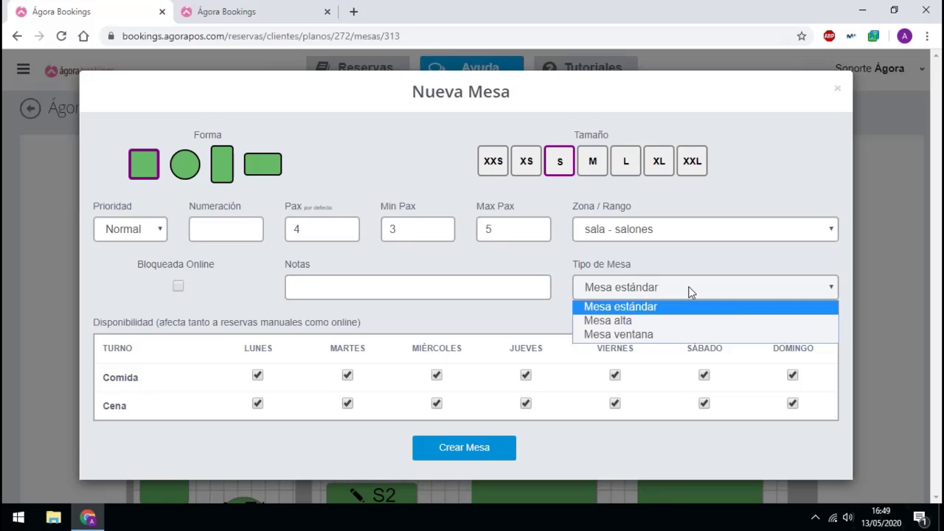
{"action": "left_click", "coordinate": [650, 335]}
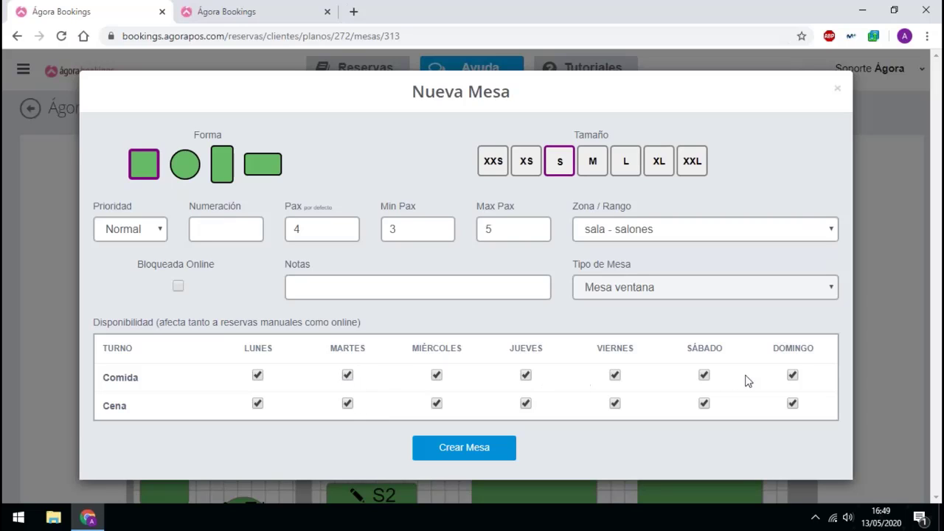
Number the new table 15, change its size to XS and create it on the sala plan
{"action": "left_click", "coordinate": [460, 447]}
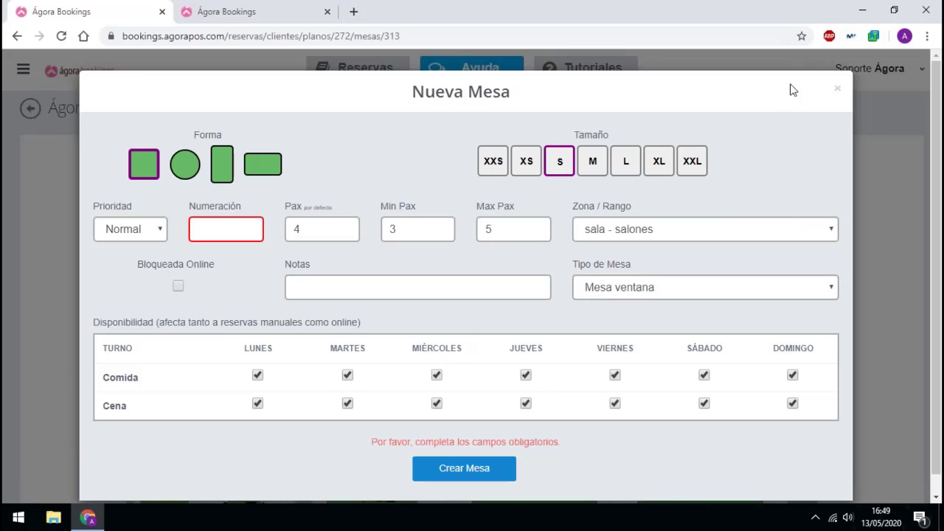
{"action": "left_click", "coordinate": [238, 221]}
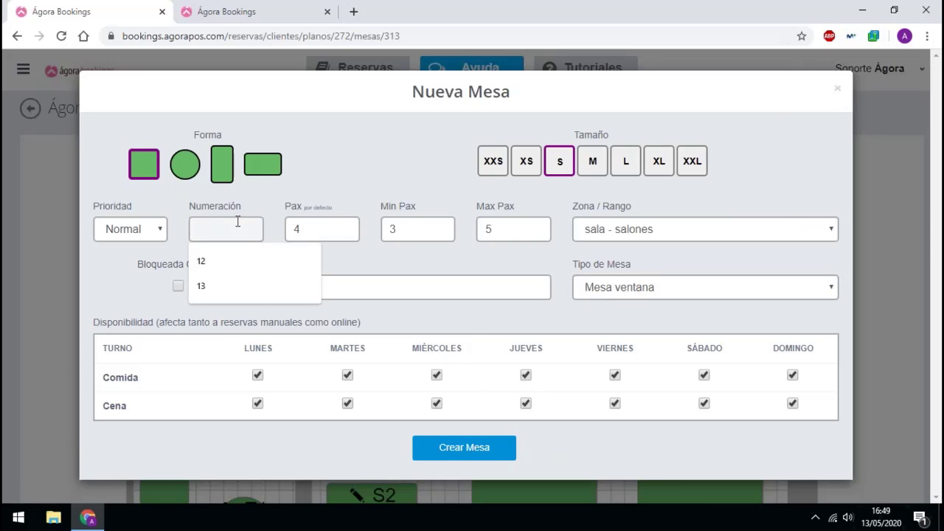
{"action": "type", "text": "15"}
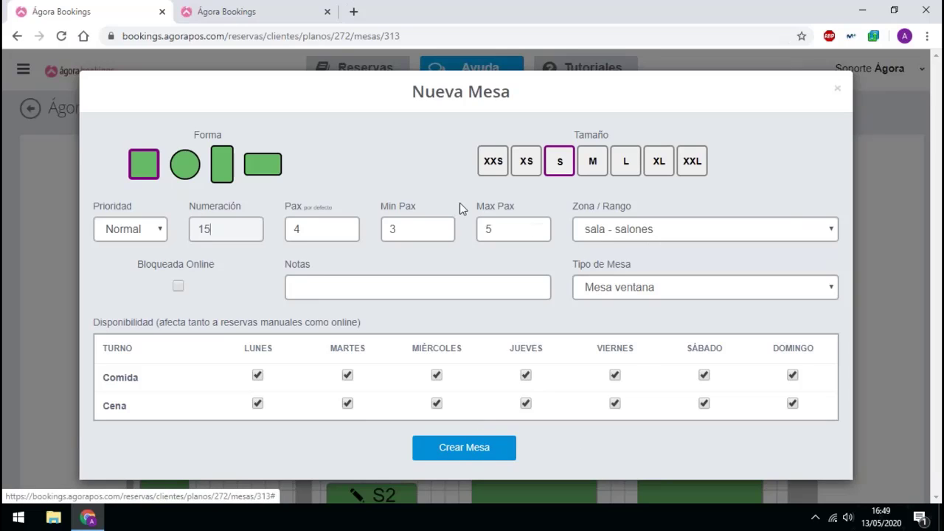
{"action": "left_click", "coordinate": [524, 158]}
{"action": "left_click", "coordinate": [496, 452]}
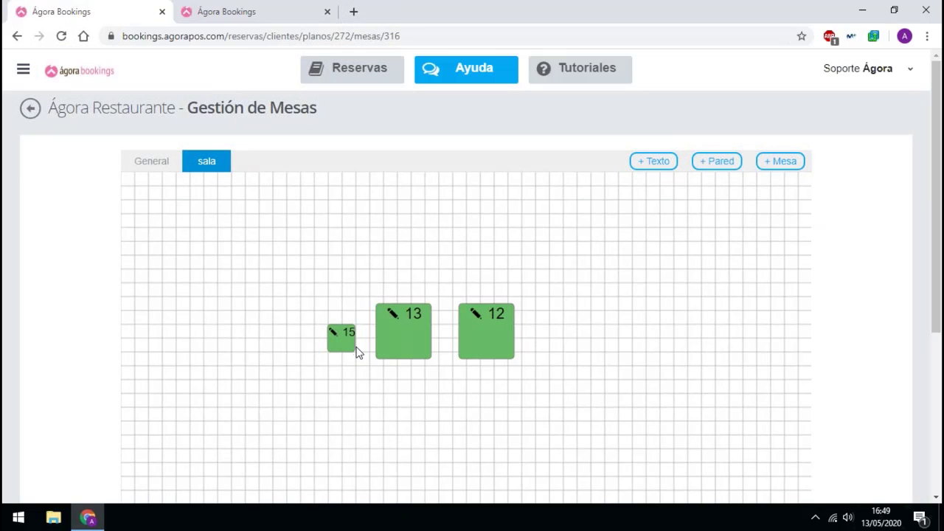
Move table 15 to the upper-left area of the sala plan and enlarge it into a horizontal rectangle, then delete the table
{"action": "left_click_drag", "start_coordinate": [351, 349], "coordinate": [253, 226]}
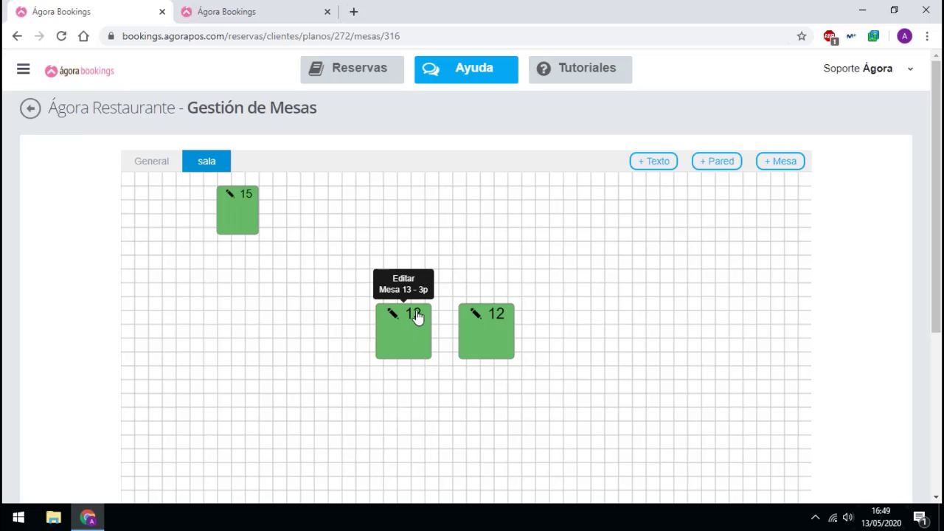
{"action": "left_click_drag", "start_coordinate": [255, 229], "coordinate": [314, 255]}
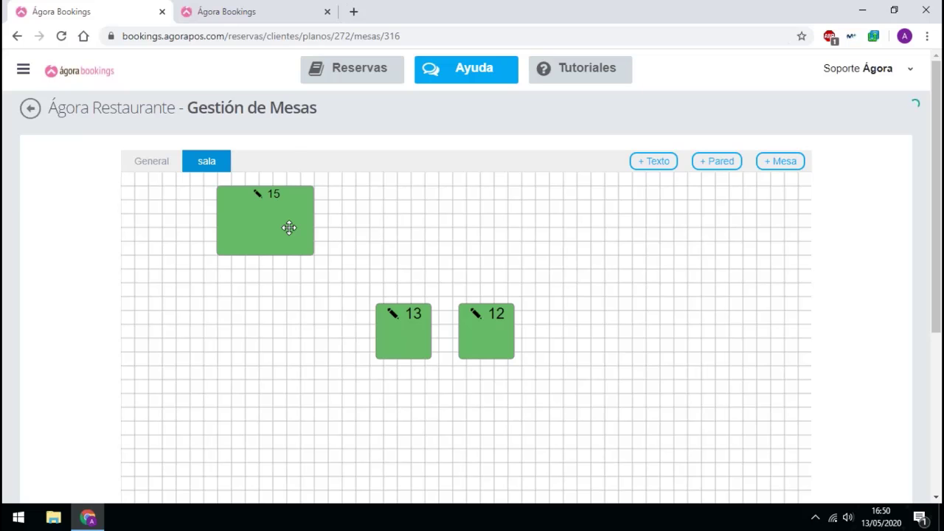
{"action": "left_click", "coordinate": [258, 196]}
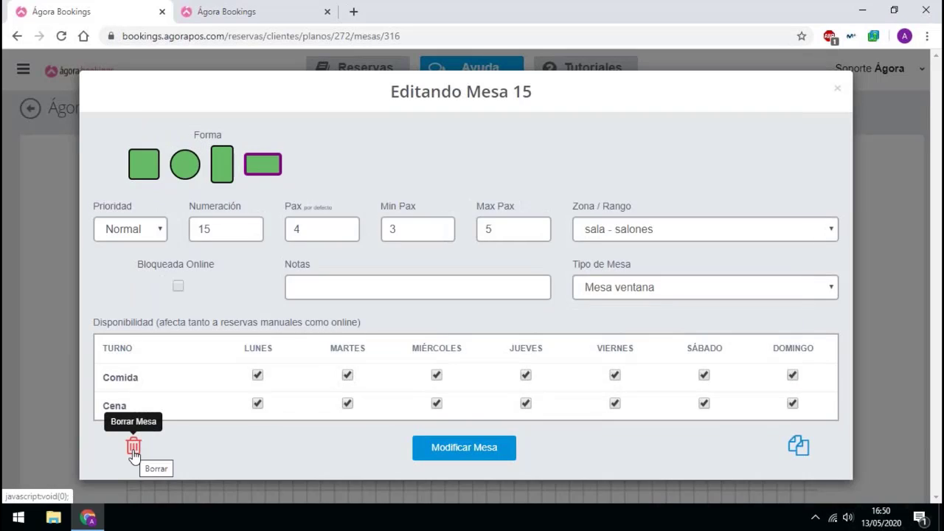
{"action": "left_click", "coordinate": [132, 450]}
{"action": "scroll", "coordinate": [649, 460], "scroll_direction": "down", "scroll_amount": 2}
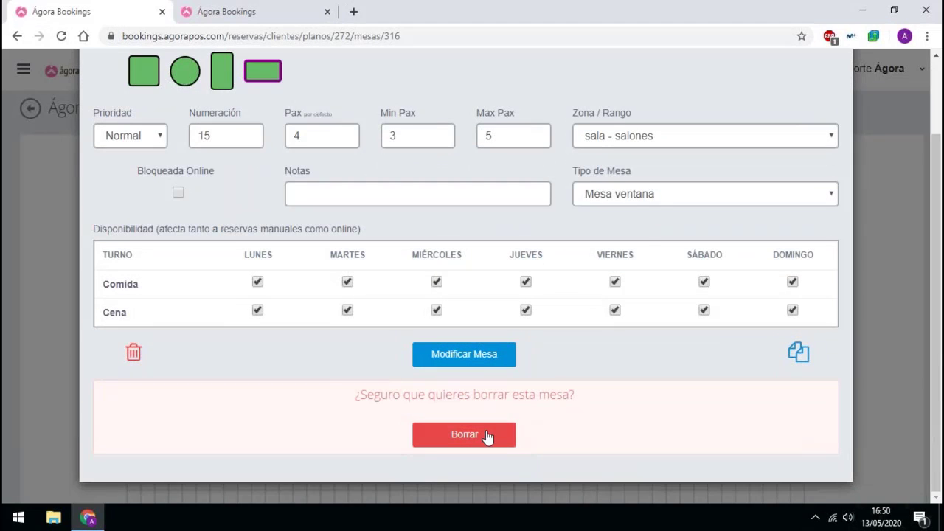
{"action": "left_click", "coordinate": [489, 440]}
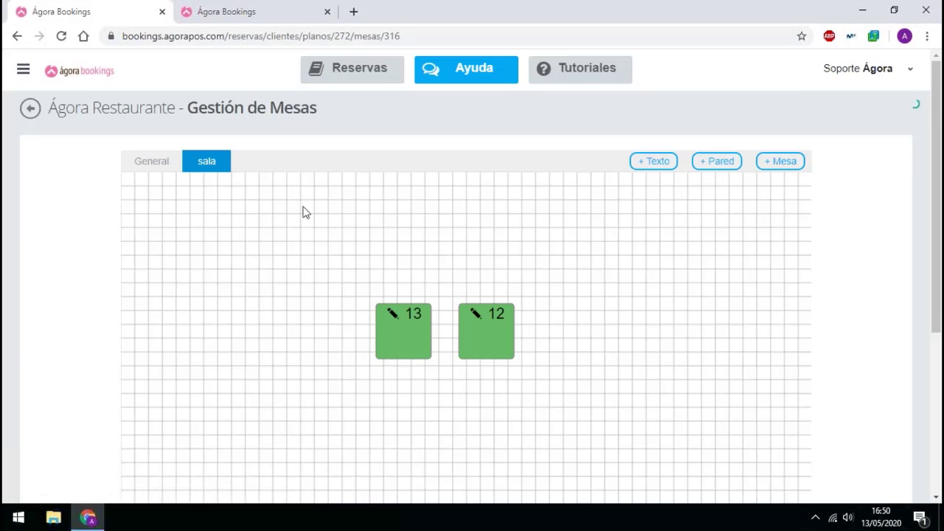
Show the General plan, return to its zone configuration, and start a new table type named Terraza from the table types list
{"action": "left_click", "coordinate": [158, 167]}
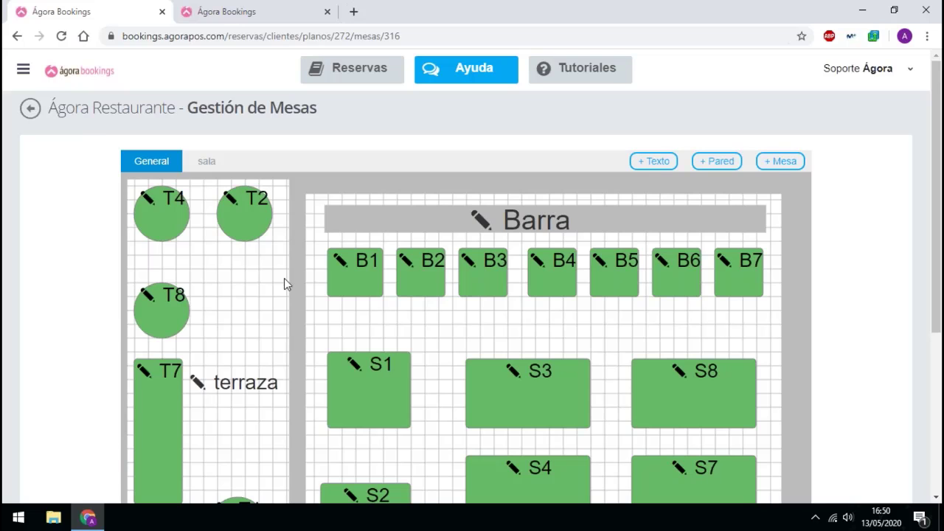
{"action": "left_click", "coordinate": [34, 109]}
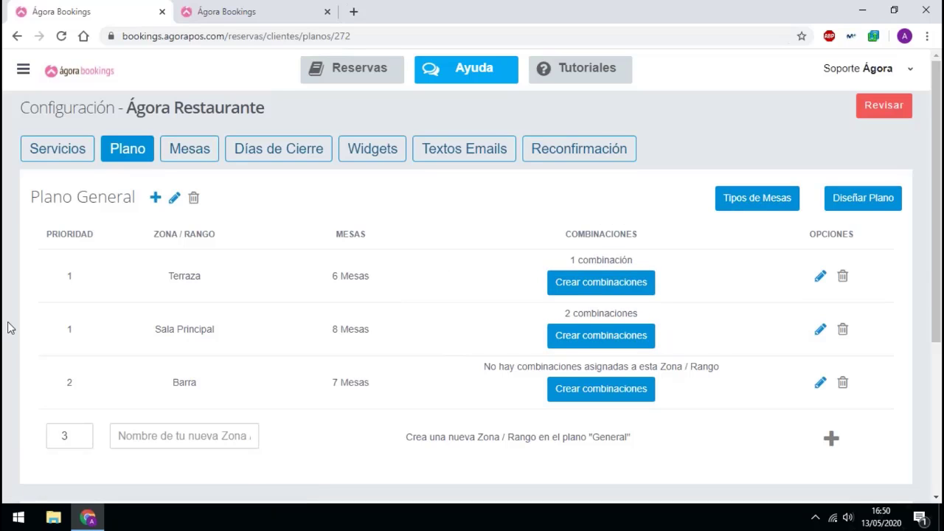
{"action": "left_click", "coordinate": [736, 205]}
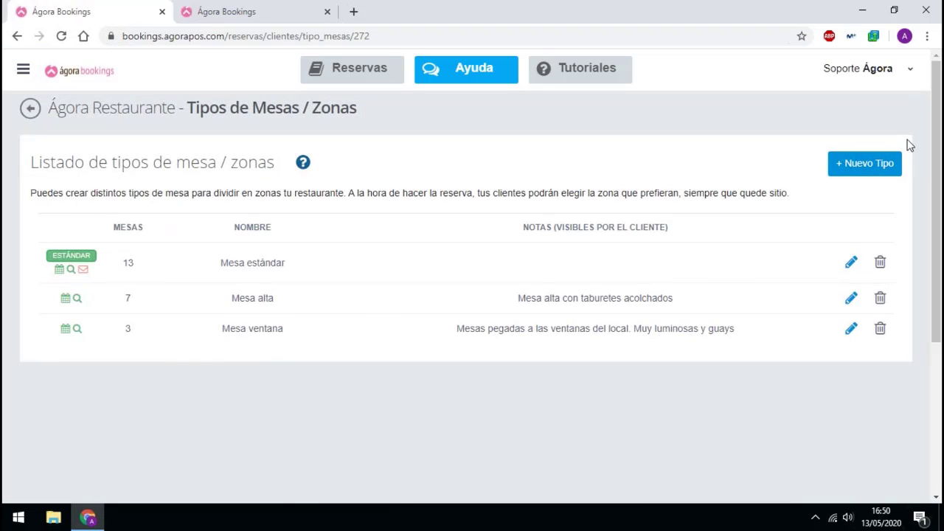
{"action": "left_click", "coordinate": [885, 163]}
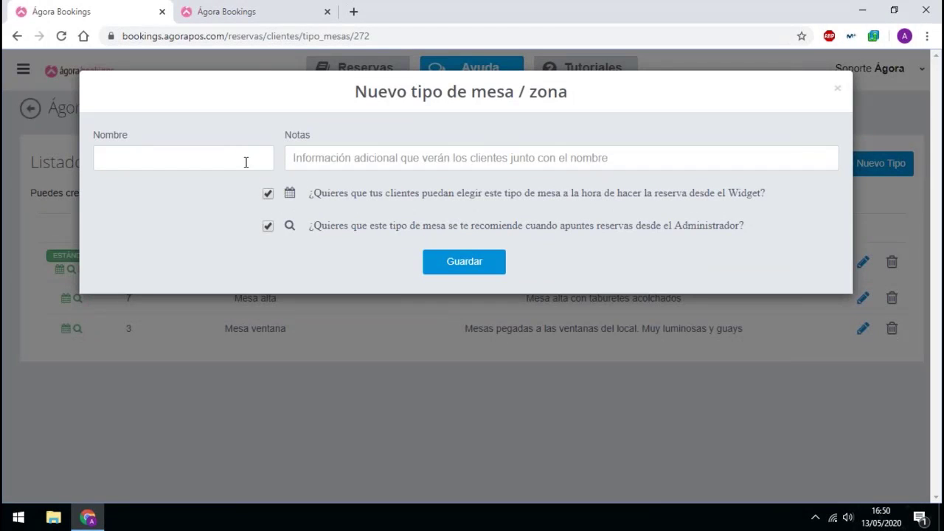
{"action": "left_click", "coordinate": [245, 162]}
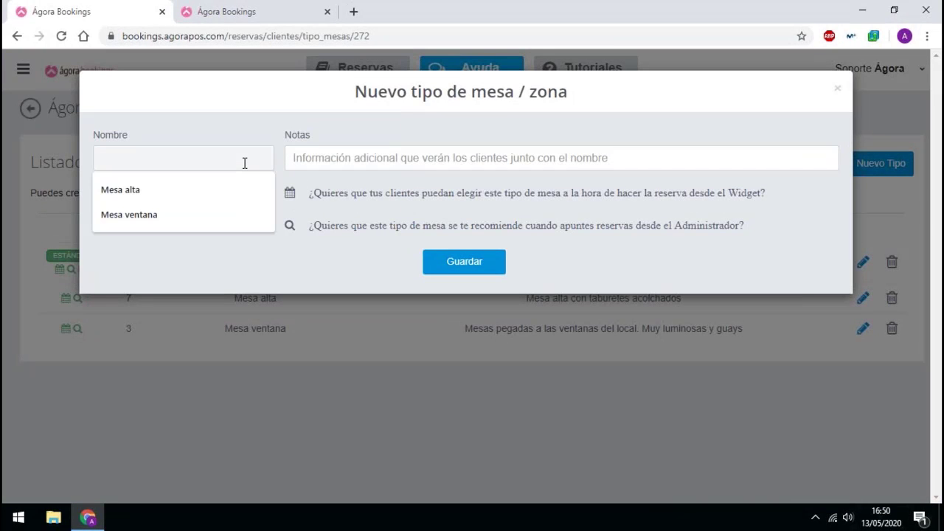
{"action": "type", "text": "Terraza"}
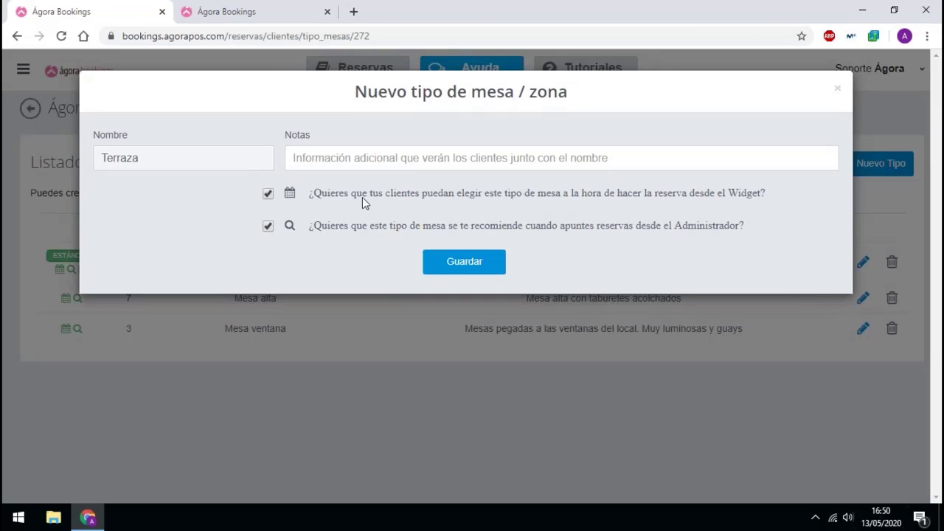
Leave the Terraza type's notes empty, keep it selectable in the widget, turn off its recommendation for administrator bookings and save it
{"action": "left_click", "coordinate": [340, 161]}
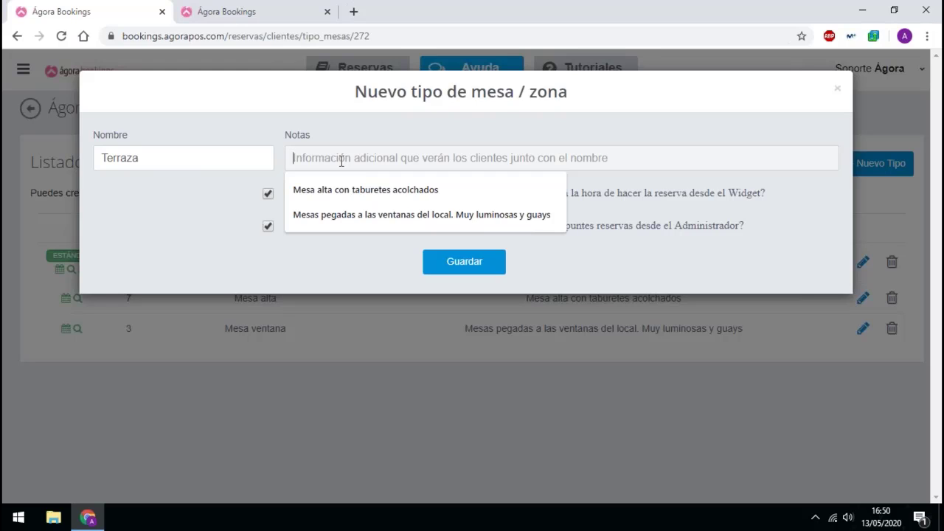
{"action": "left_click", "coordinate": [182, 247]}
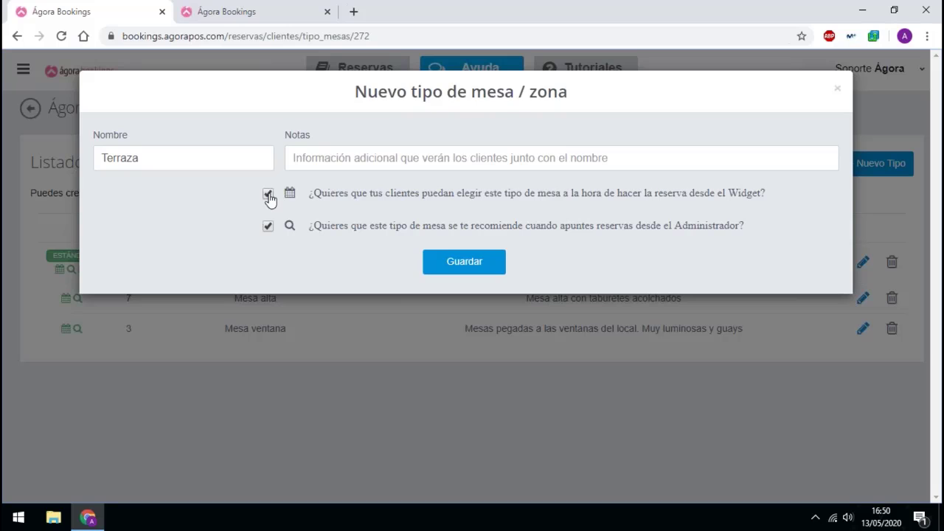
{"action": "left_click_drag", "start_coordinate": [317, 194], "coordinate": [764, 202]}
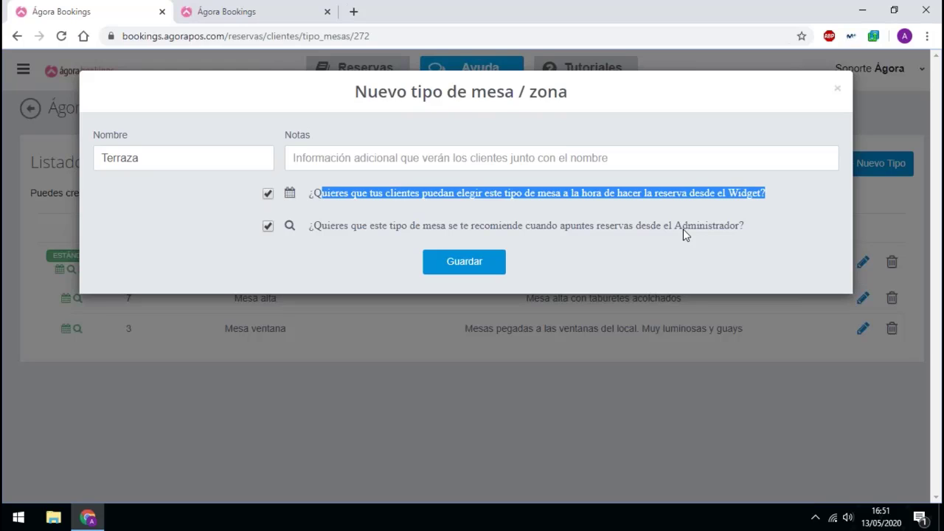
{"action": "left_click", "coordinate": [269, 229]}
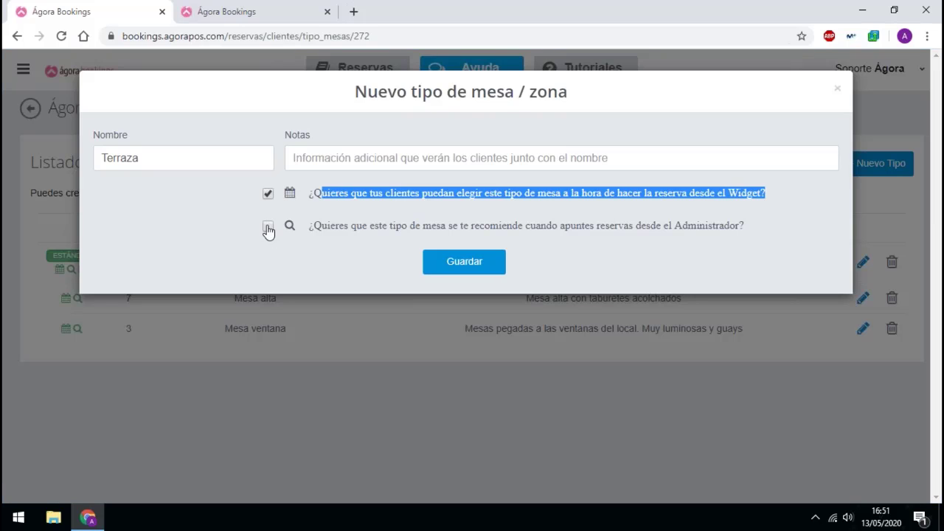
{"action": "left_click", "coordinate": [483, 269]}
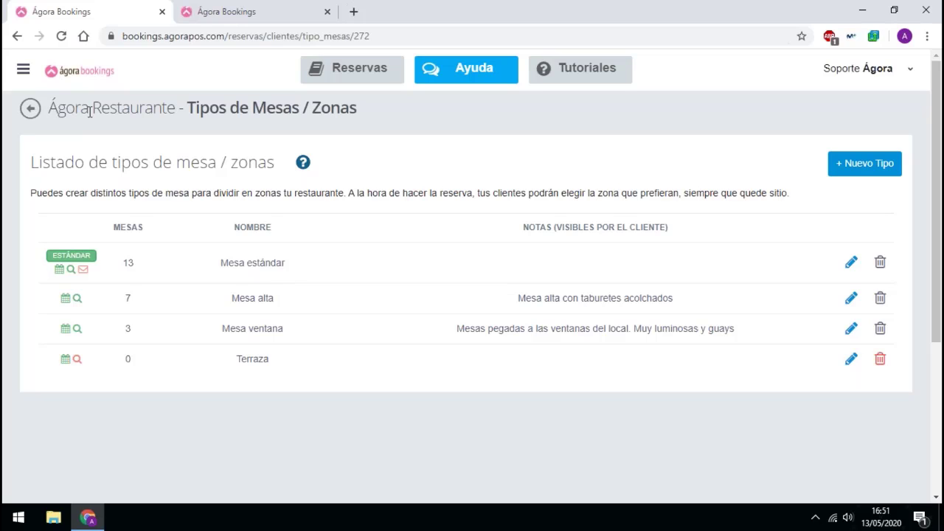
Open the Terraza zone's combined tables from the plan configuration and examine the new combination form and the existing T2, T4 combination
{"action": "left_click", "coordinate": [30, 108]}
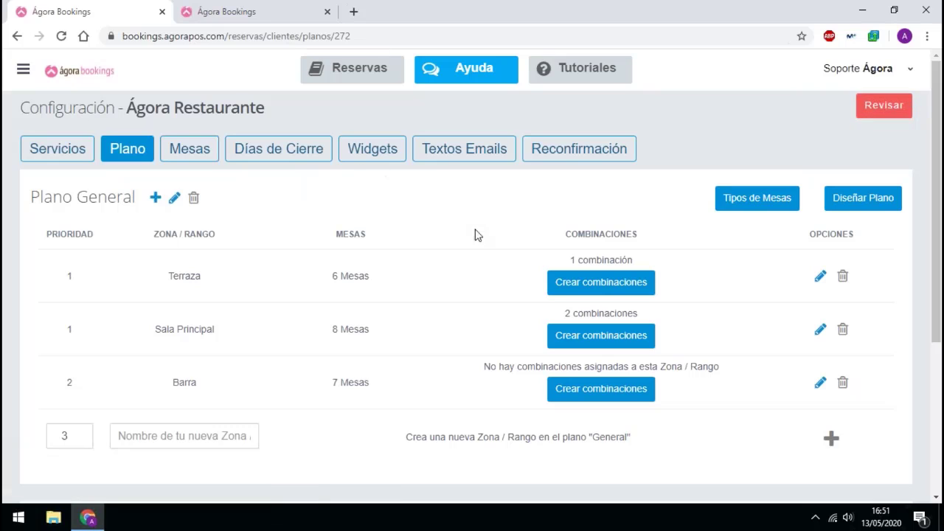
{"action": "left_click", "coordinate": [601, 293]}
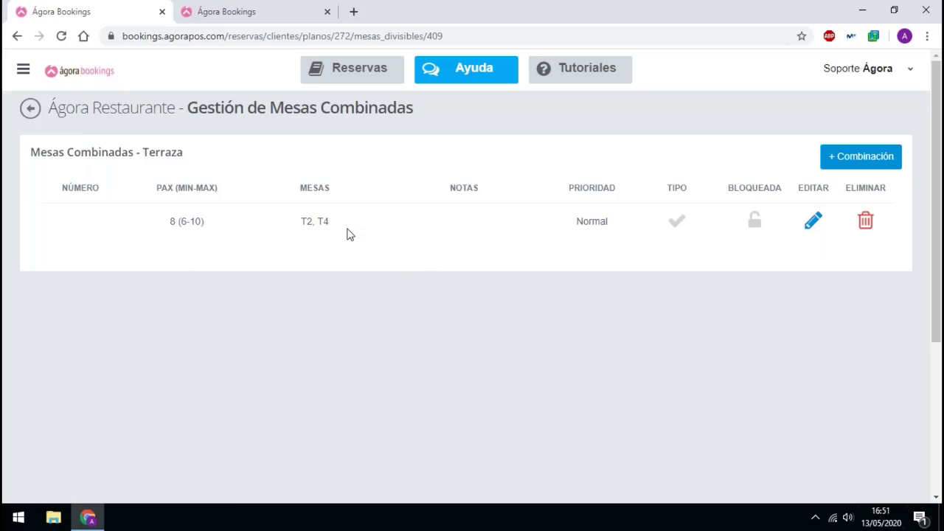
{"action": "left_click", "coordinate": [843, 156]}
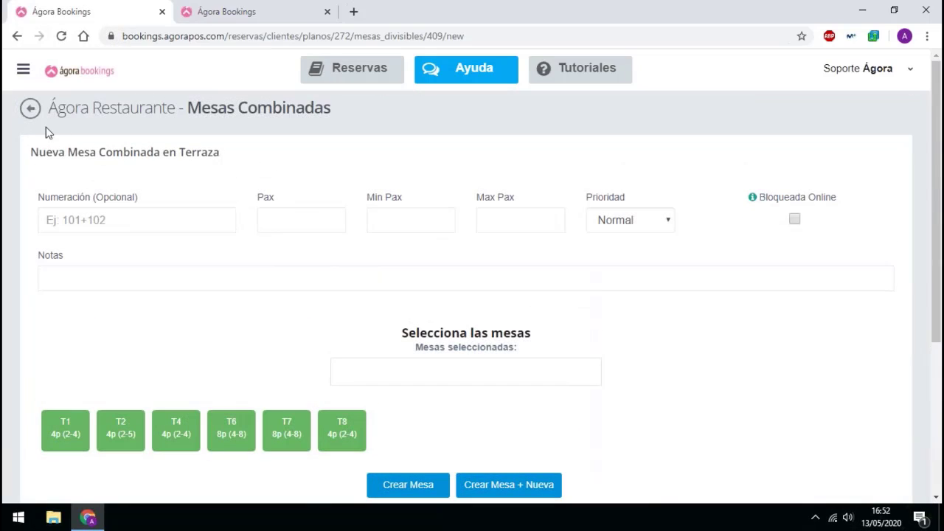
{"action": "left_click", "coordinate": [30, 107]}
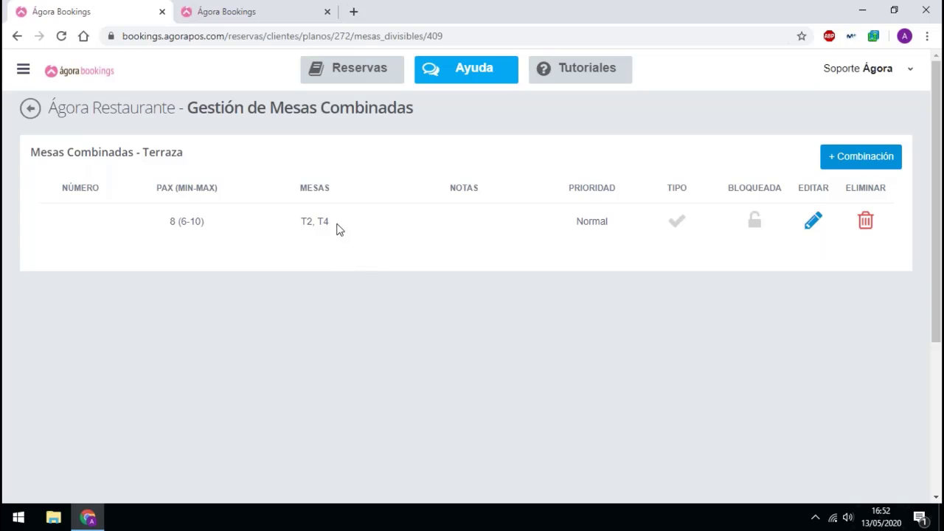
{"action": "left_click_drag", "start_coordinate": [319, 224], "coordinate": [303, 225]}
{"action": "left_click", "coordinate": [334, 126]}
View the blank Terraza combination form again, then return to the plan's zone list and point out the Terraza zone
{"action": "left_click", "coordinate": [867, 163]}
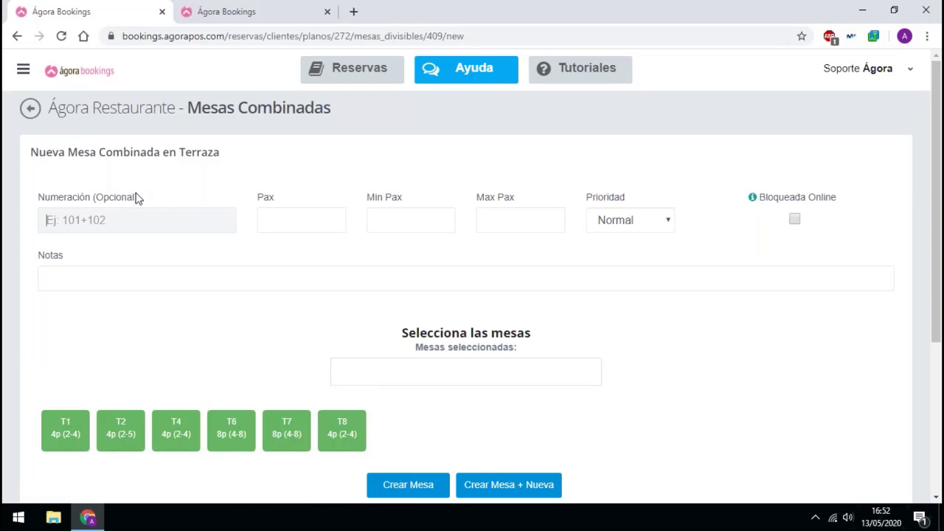
{"action": "left_click", "coordinate": [30, 109]}
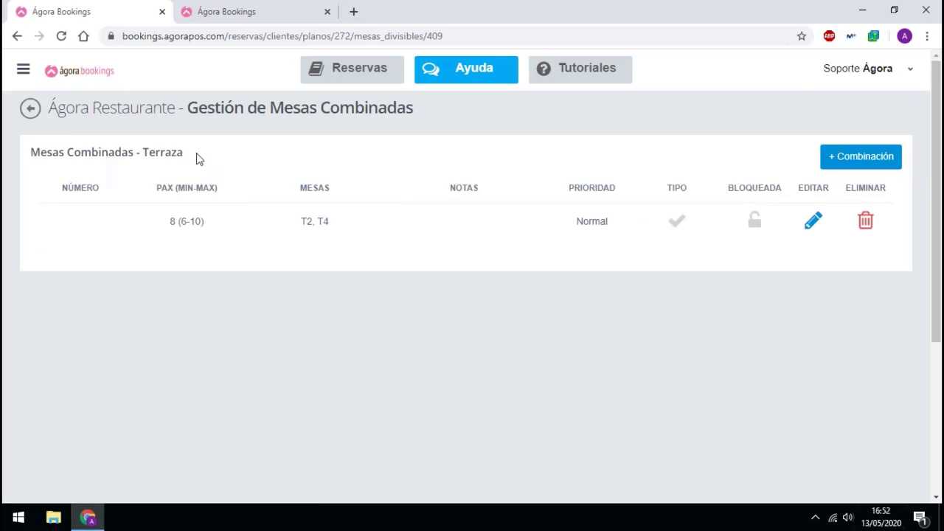
{"action": "left_click_drag", "start_coordinate": [198, 157], "coordinate": [143, 152]}
{"action": "left_click", "coordinate": [30, 109]}
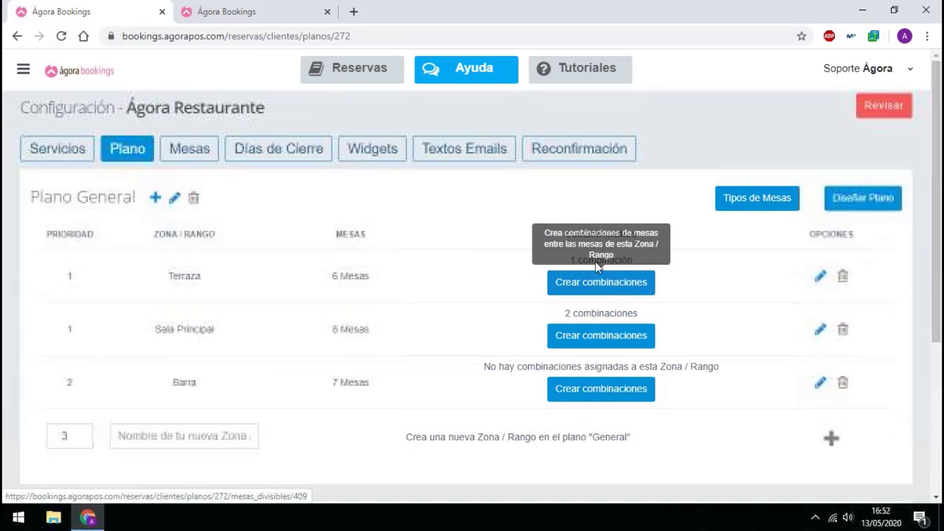
{"action": "double_click", "coordinate": [192, 275]}
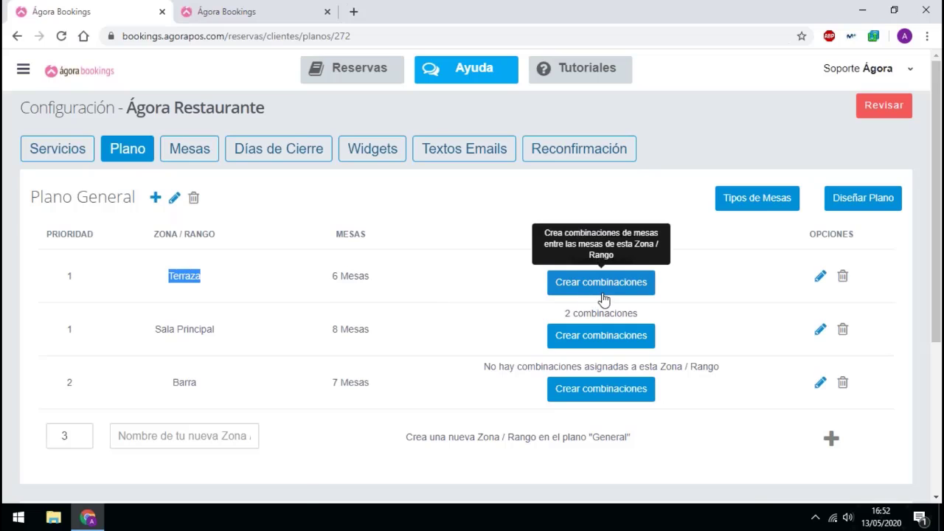
Open a new combined table form for the Sala Principal zone and view its fields and available tables
{"action": "left_click", "coordinate": [602, 337]}
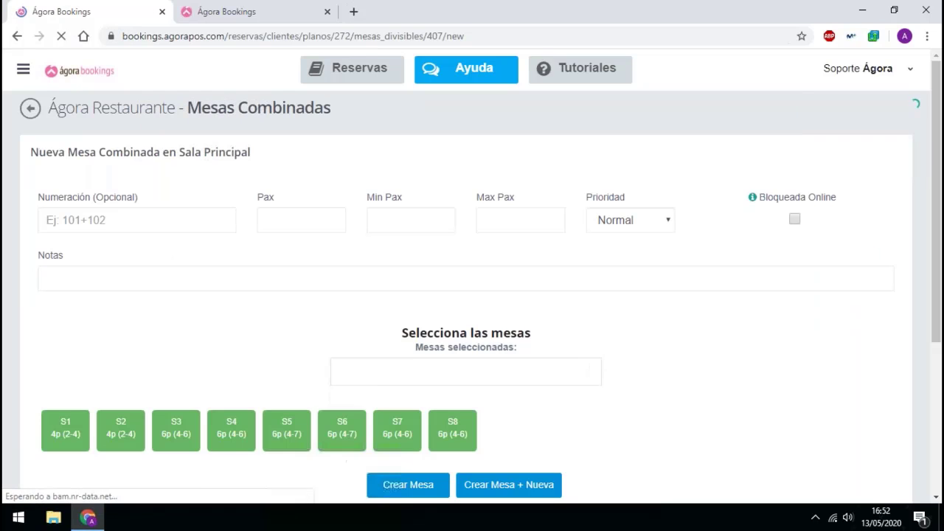
{"action": "scroll", "coordinate": [286, 424], "scroll_direction": "down", "scroll_amount": 1}
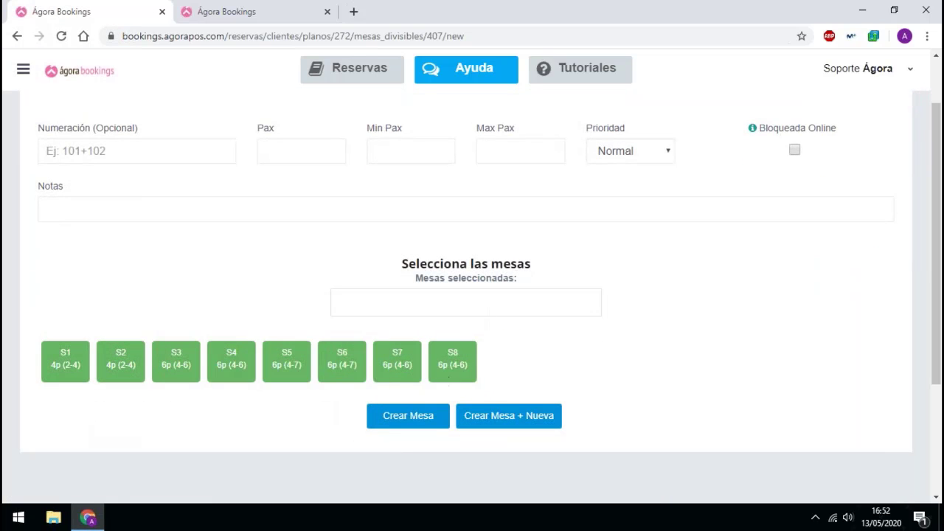
{"action": "scroll", "coordinate": [309, 368], "scroll_direction": "up", "scroll_amount": 1}
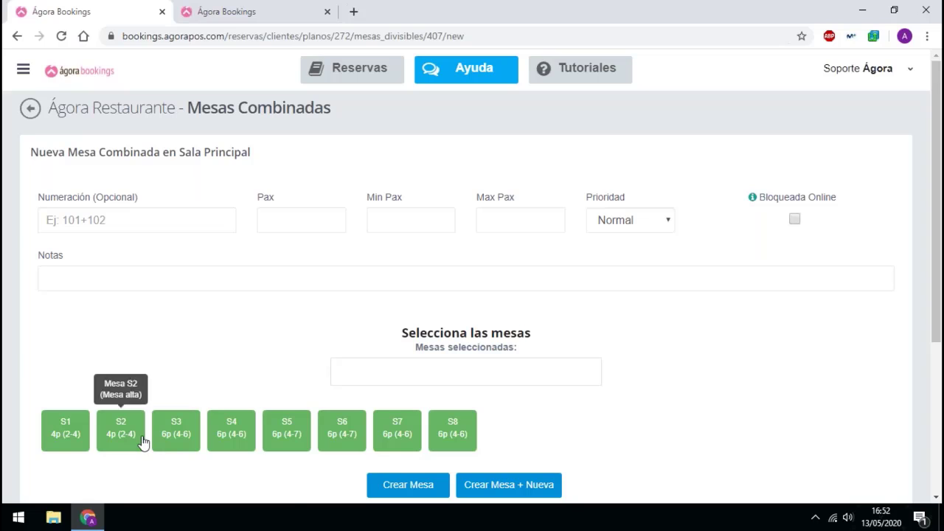
{"action": "left_click", "coordinate": [190, 444]}
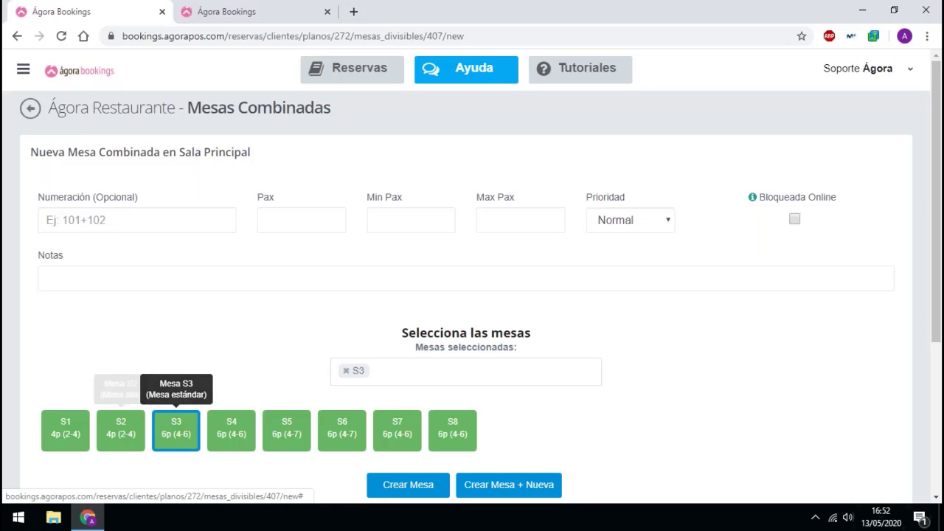
{"action": "left_click", "coordinate": [123, 439]}
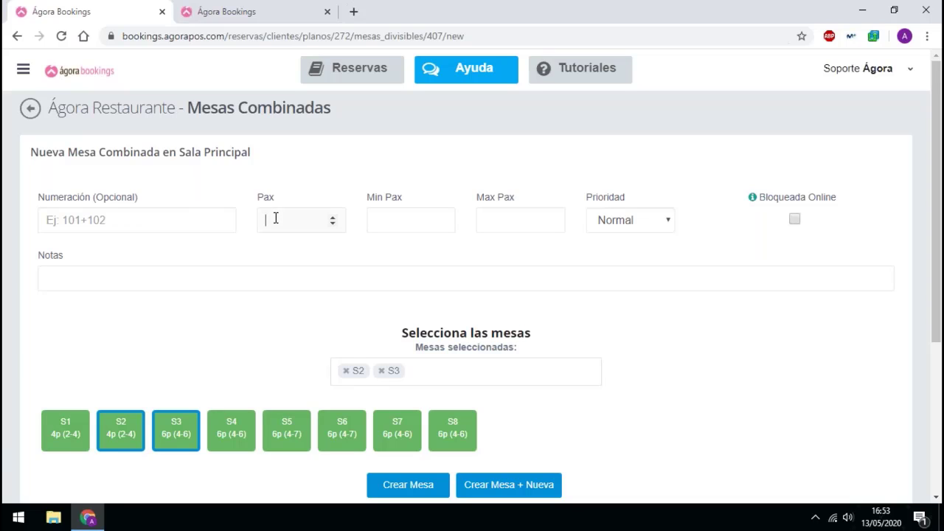
{"action": "left_click", "coordinate": [115, 216]}
{"action": "left_click", "coordinate": [299, 216]}
{"action": "left_click", "coordinate": [122, 435]}
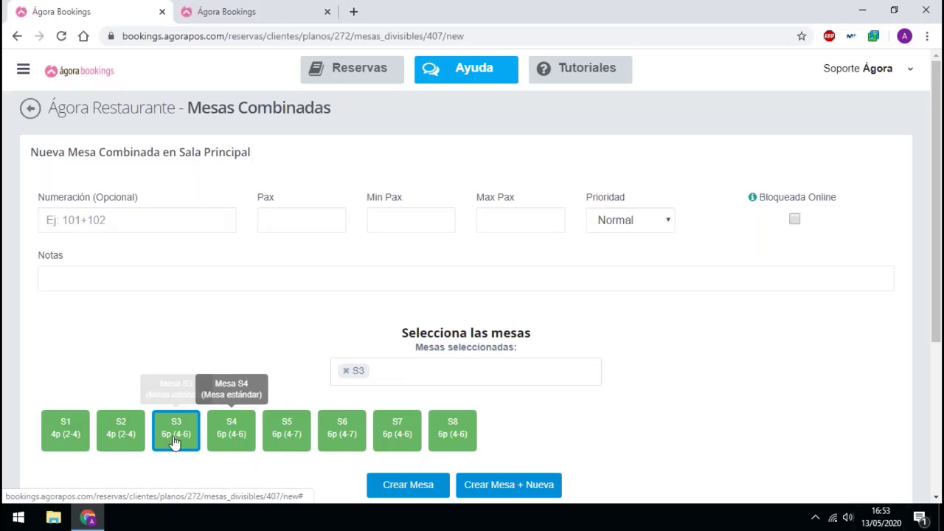
{"action": "left_click", "coordinate": [175, 441]}
Select tables S7 and S8 for the combination and set Pax to 10, Min Pax to 8 and Max Pax to 12
{"action": "left_click", "coordinate": [392, 440]}
{"action": "left_click", "coordinate": [453, 441]}
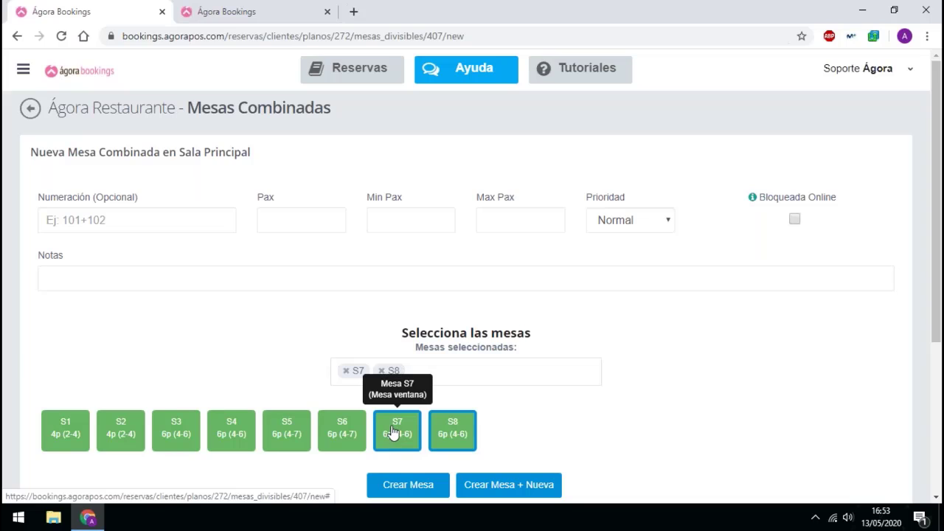
{"action": "left_click", "coordinate": [271, 223]}
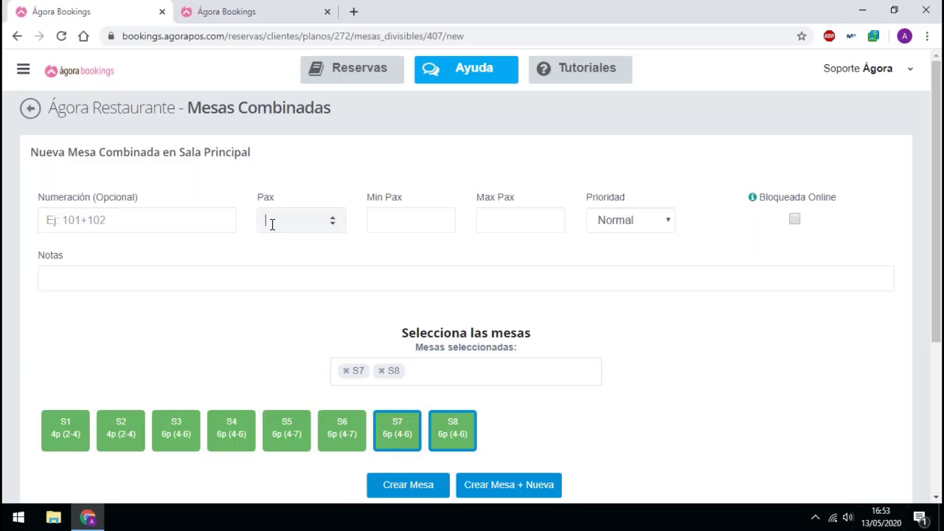
{"action": "left_click", "coordinate": [378, 220]}
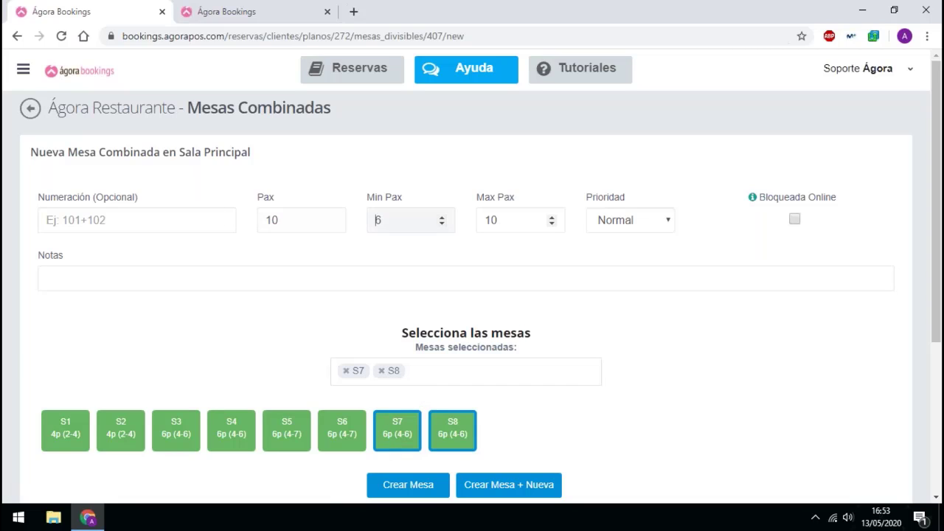
{"action": "key", "text": "BackSpace"}
{"action": "type", "text": "8"}
{"action": "left_click", "coordinate": [508, 211]}
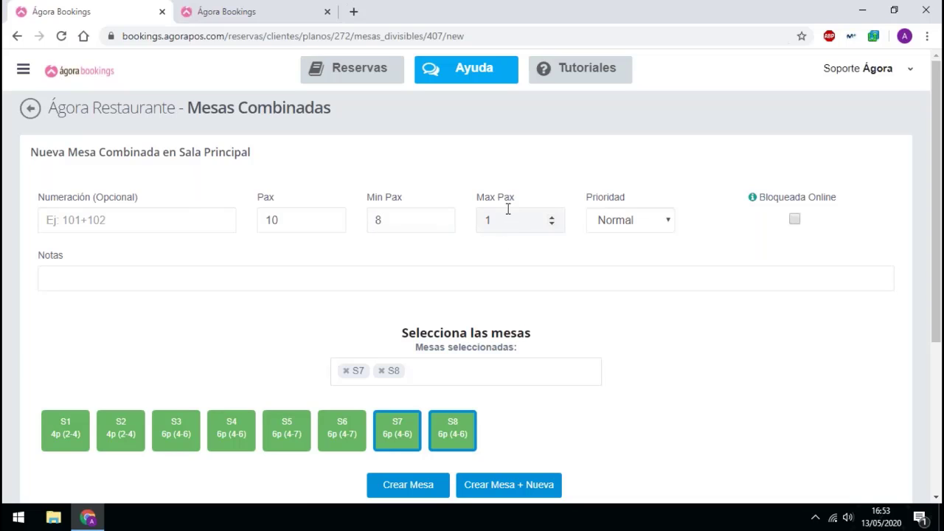
{"action": "type", "text": "12"}
{"action": "key", "text": "BackSpace"}
{"action": "key", "text": "BackSpace"}
Leave the combination's notes empty and create the combined table
{"action": "left_click", "coordinate": [171, 283]}
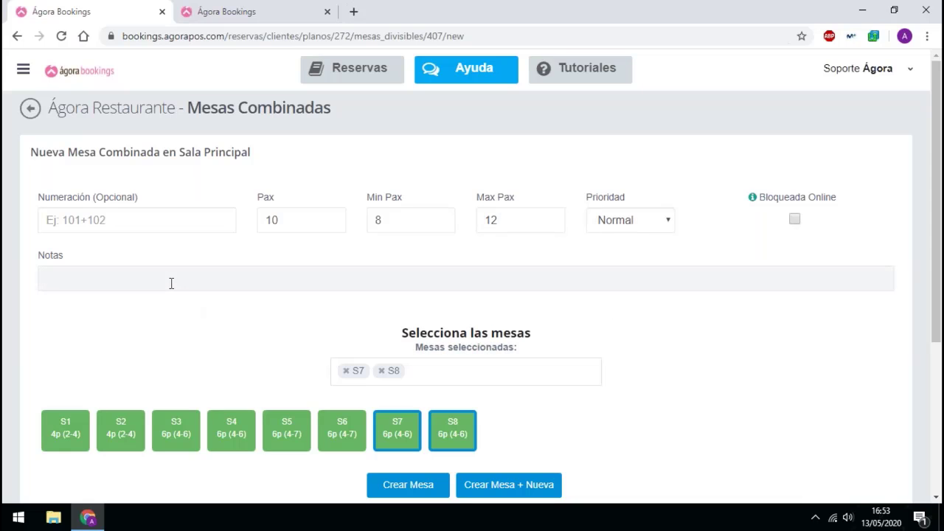
{"action": "scroll", "coordinate": [171, 284], "scroll_direction": "down", "scroll_amount": 3}
{"action": "scroll", "coordinate": [172, 283], "scroll_direction": "up", "scroll_amount": 3}
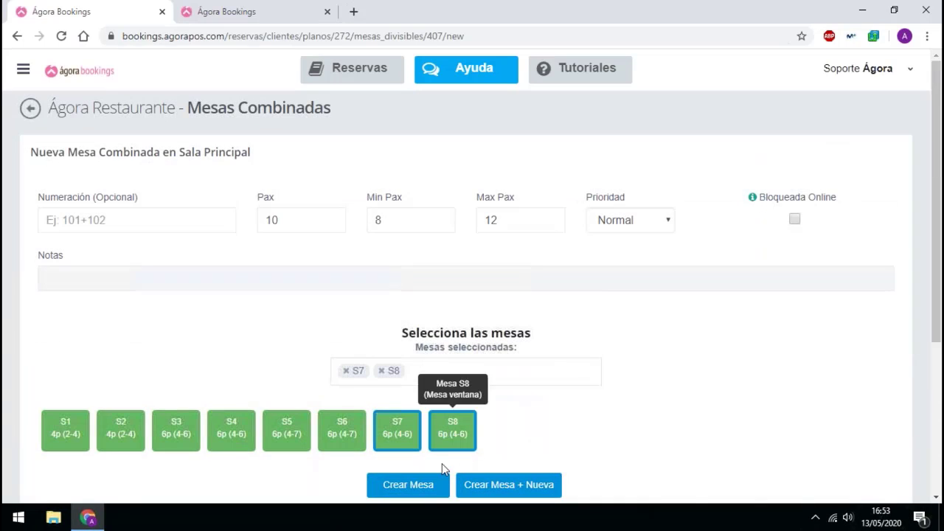
{"action": "left_click", "coordinate": [435, 485]}
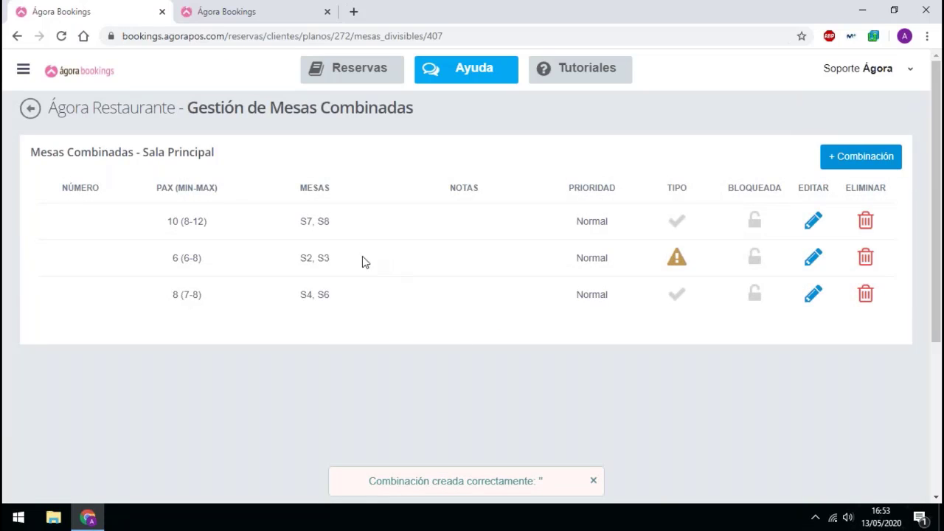
Compare the type indicators of the S7, S8 and S2, S3 combinations, then return to the plan configuration and look over its zones
{"action": "left_click_drag", "start_coordinate": [330, 222], "coordinate": [300, 223]}
{"action": "mouse_move", "coordinate": [680, 295]}
{"action": "left_click_drag", "start_coordinate": [330, 258], "coordinate": [299, 263]}
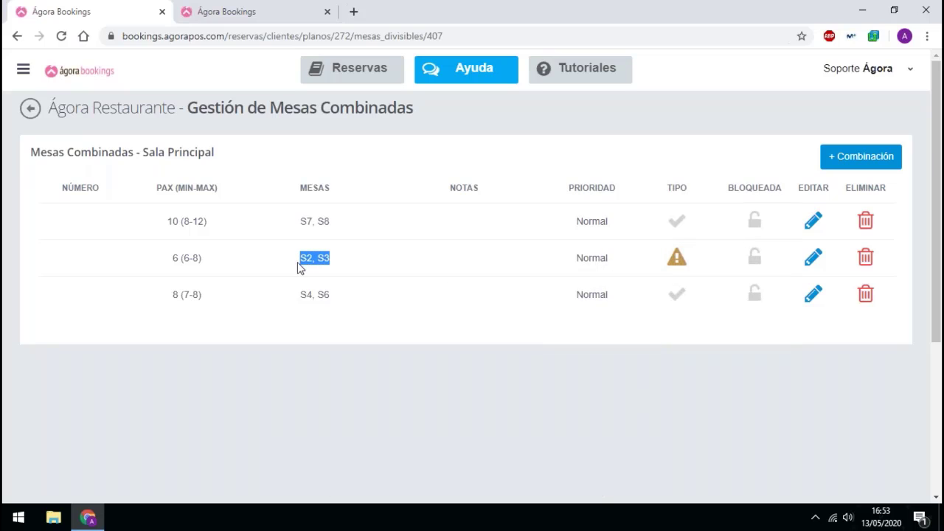
{"action": "mouse_move", "coordinate": [678, 264]}
{"action": "left_click", "coordinate": [30, 110]}
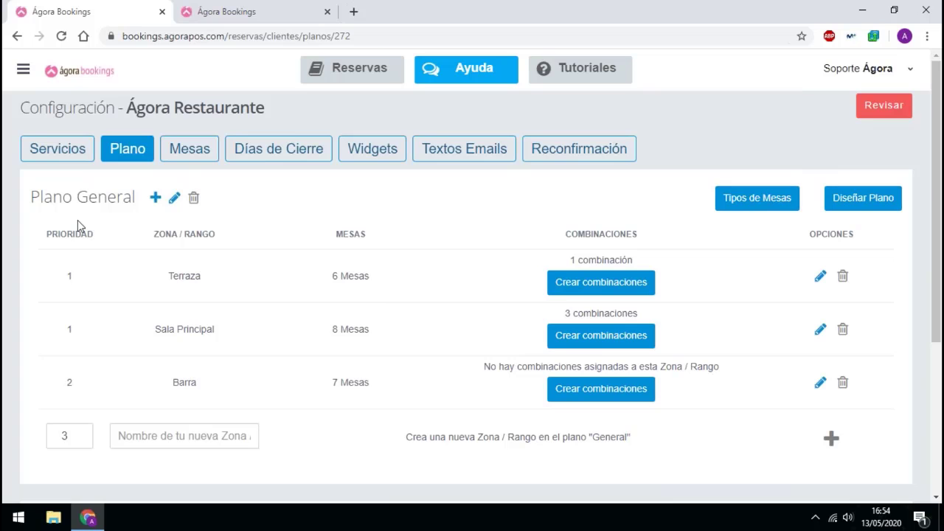
{"action": "scroll", "coordinate": [389, 324], "scroll_direction": "down", "scroll_amount": 3}
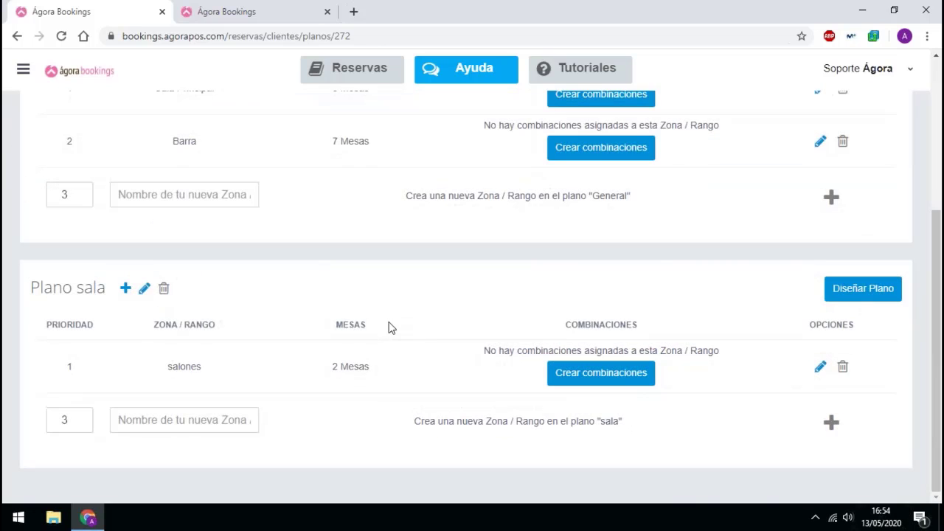
{"action": "scroll", "coordinate": [391, 327], "scroll_direction": "up", "scroll_amount": 5}
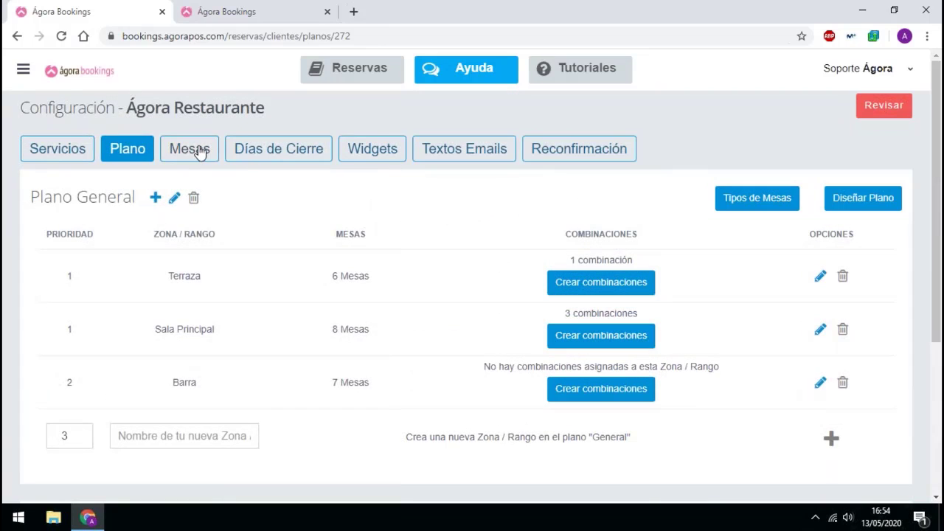
Open the restaurant's tables configuration and look through the table lists of all zones
{"action": "left_click", "coordinate": [199, 151]}
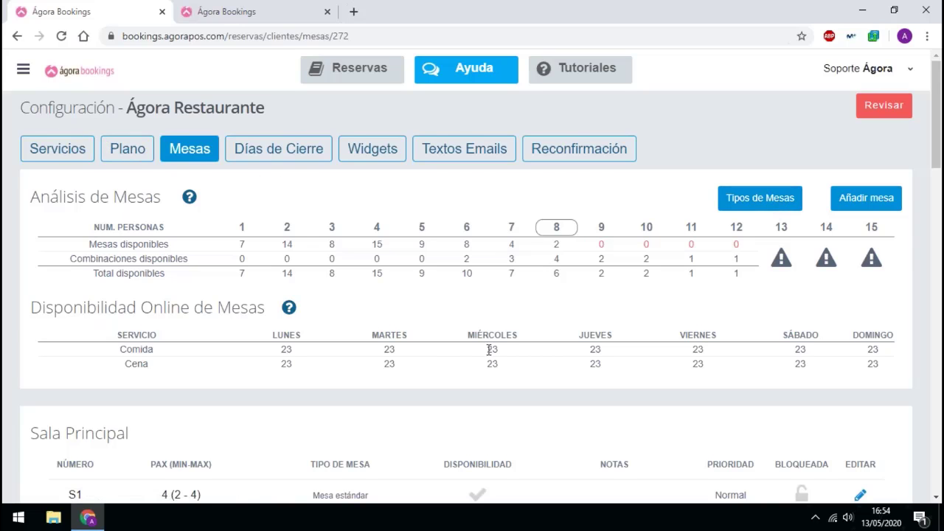
{"action": "scroll", "coordinate": [485, 359], "scroll_direction": "down", "scroll_amount": 1}
{"action": "scroll", "coordinate": [486, 359], "scroll_direction": "up", "scroll_amount": 1}
{"action": "scroll", "coordinate": [485, 359], "scroll_direction": "down", "scroll_amount": 10}
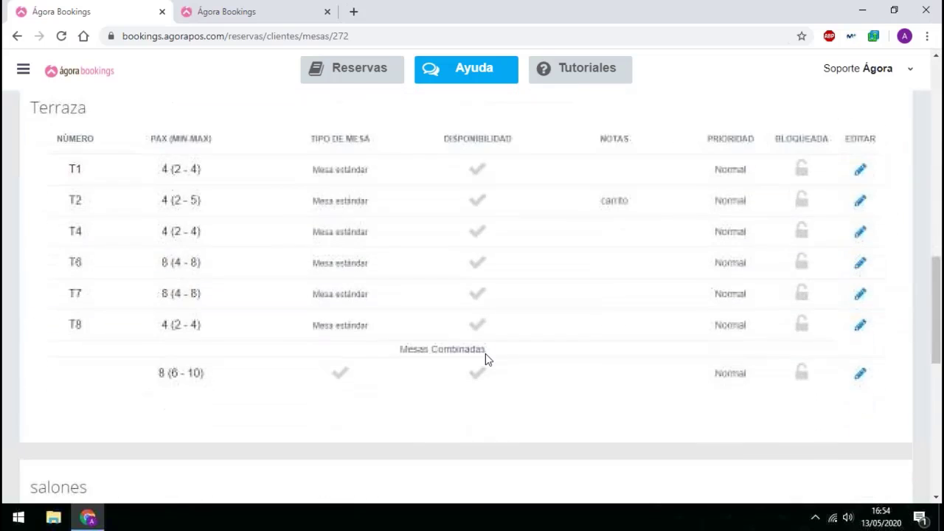
{"action": "scroll", "coordinate": [485, 354], "scroll_direction": "down", "scroll_amount": 5}
{"action": "scroll", "coordinate": [484, 364], "scroll_direction": "up", "scroll_amount": 15}
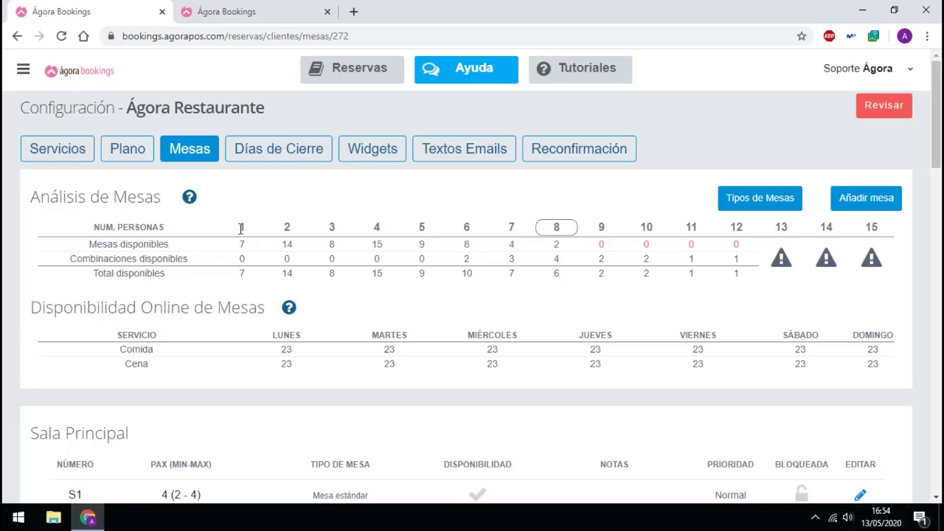
Examine the table analysis by number of people, including combinations for 10, and the online table availability for Monday's Comida service
{"action": "left_click_drag", "start_coordinate": [241, 229], "coordinate": [527, 236]}
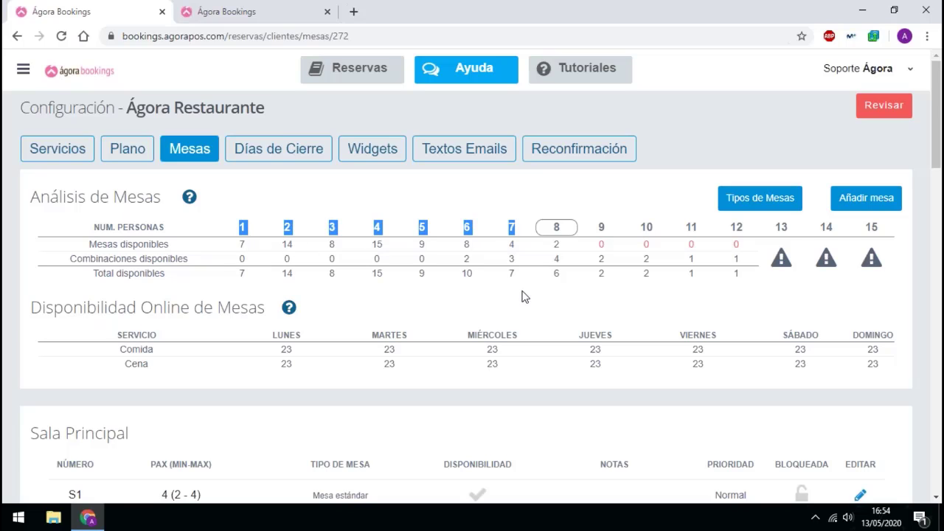
{"action": "left_click", "coordinate": [514, 244]}
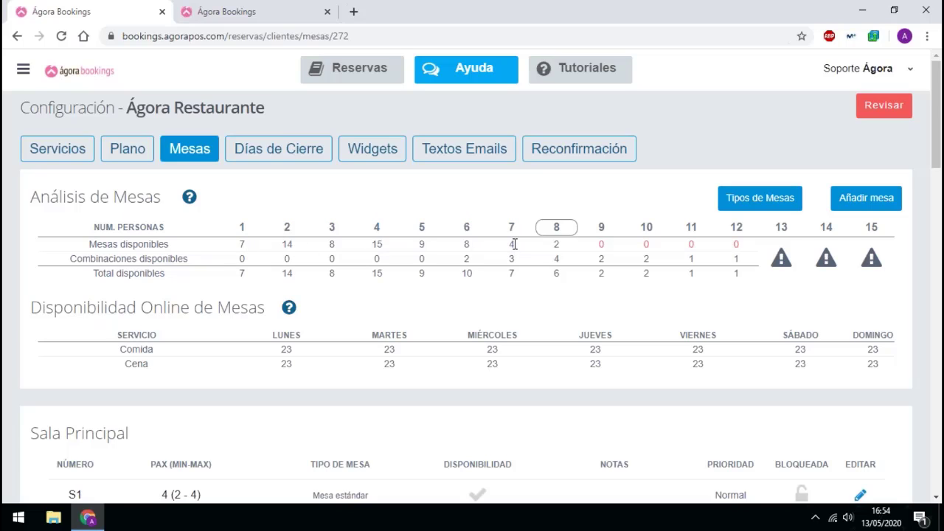
{"action": "double_click", "coordinate": [378, 244]}
{"action": "left_click_drag", "start_coordinate": [642, 260], "coordinate": [654, 261]}
{"action": "scroll", "coordinate": [361, 267], "scroll_direction": "down", "scroll_amount": 1}
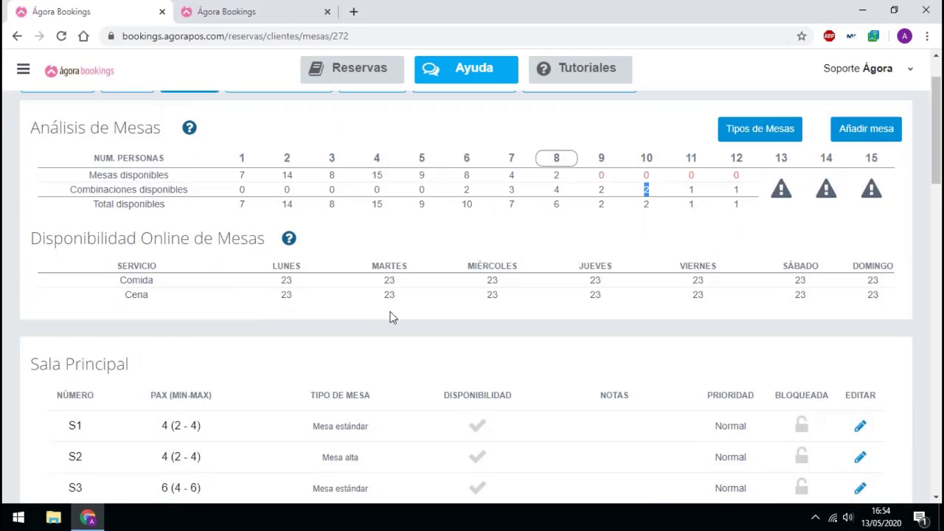
{"action": "left_click_drag", "start_coordinate": [279, 285], "coordinate": [322, 286]}
Examine the Sala Principal tables' availability and seat ranges, and look through the other zones' tables
{"action": "scroll", "coordinate": [410, 291], "scroll_direction": "down", "scroll_amount": 3}
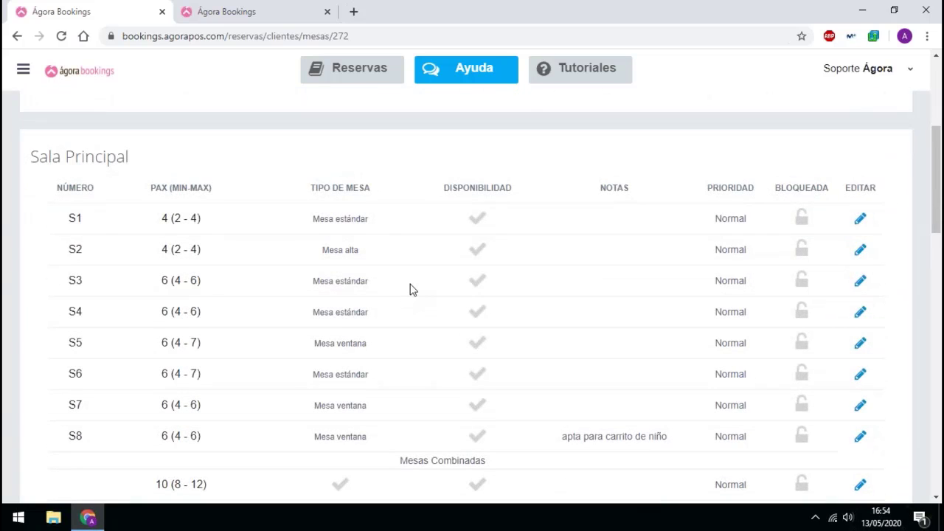
{"action": "scroll", "coordinate": [411, 289], "scroll_direction": "down", "scroll_amount": 1}
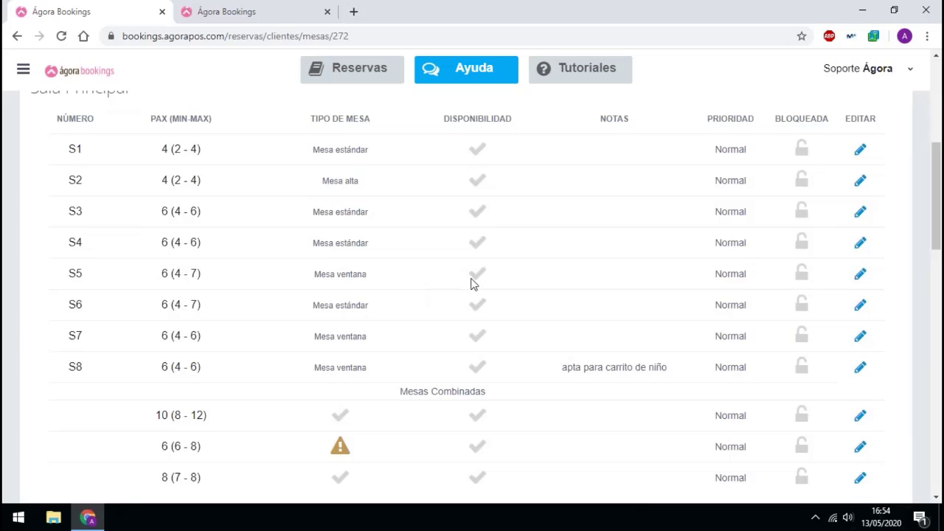
{"action": "mouse_move", "coordinate": [479, 151]}
{"action": "triple_click", "coordinate": [209, 154]}
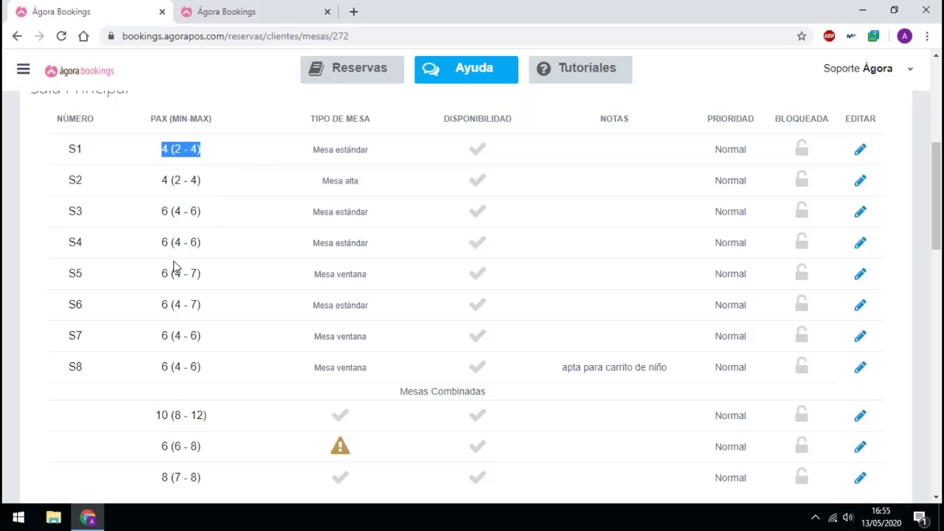
{"action": "scroll", "coordinate": [172, 244], "scroll_direction": "down", "scroll_amount": 1}
{"action": "scroll", "coordinate": [184, 293], "scroll_direction": "down", "scroll_amount": 1}
{"action": "scroll", "coordinate": [185, 283], "scroll_direction": "up", "scroll_amount": 6}
{"action": "scroll", "coordinate": [185, 285], "scroll_direction": "down", "scroll_amount": 2}
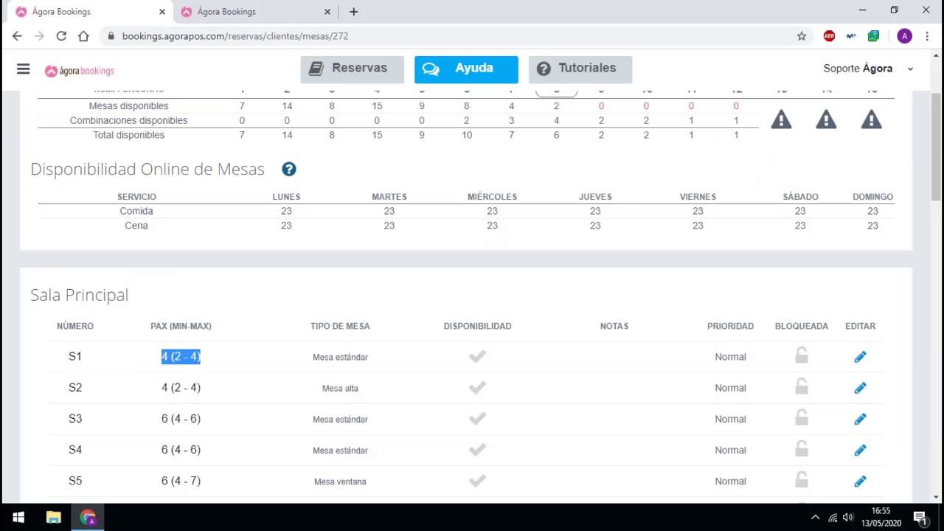
{"action": "scroll", "coordinate": [157, 281], "scroll_direction": "down", "scroll_amount": 3}
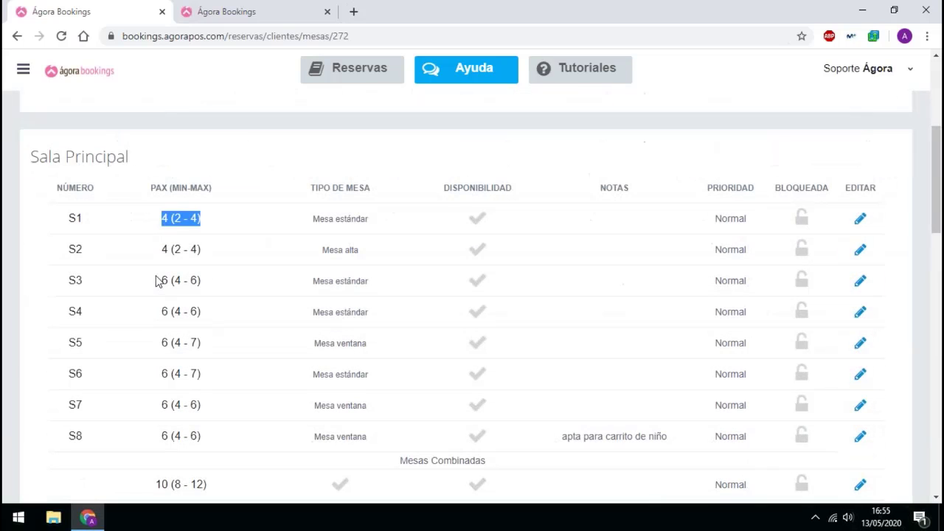
{"action": "left_click", "coordinate": [187, 242]}
{"action": "scroll", "coordinate": [187, 242], "scroll_direction": "down", "scroll_amount": 10}
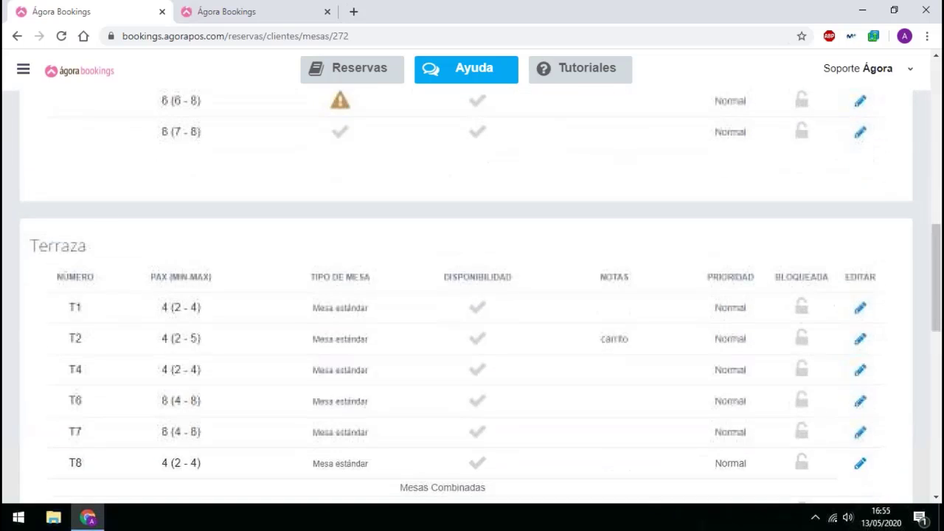
{"action": "scroll", "coordinate": [196, 253], "scroll_direction": "up", "scroll_amount": 15}
View table S1's modification form with its service availability, then return to the tables configuration without changing it
{"action": "scroll", "coordinate": [222, 255], "scroll_direction": "down", "scroll_amount": 3}
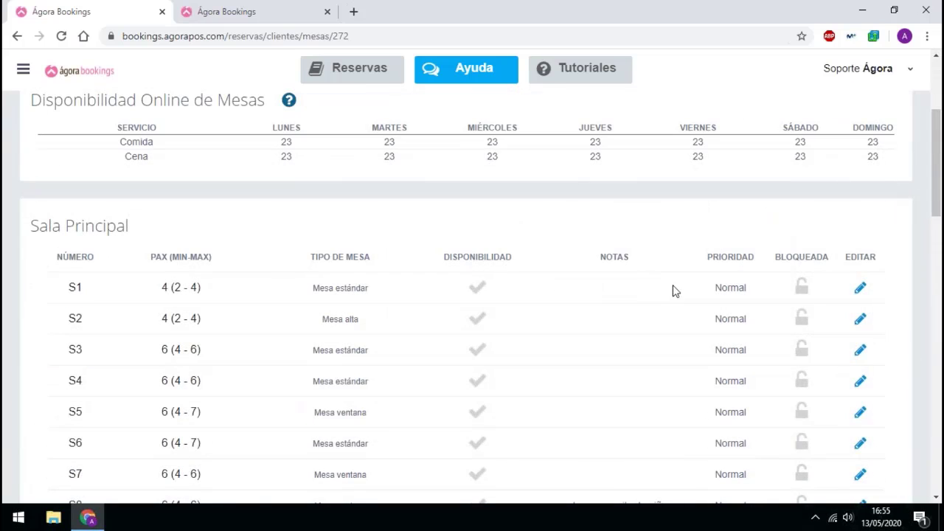
{"action": "left_click", "coordinate": [861, 289]}
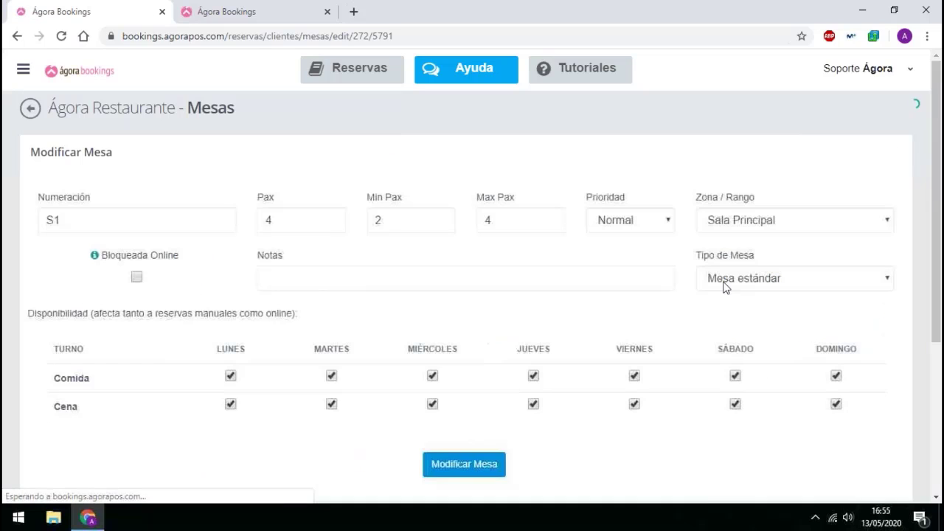
{"action": "left_click", "coordinate": [29, 108]}
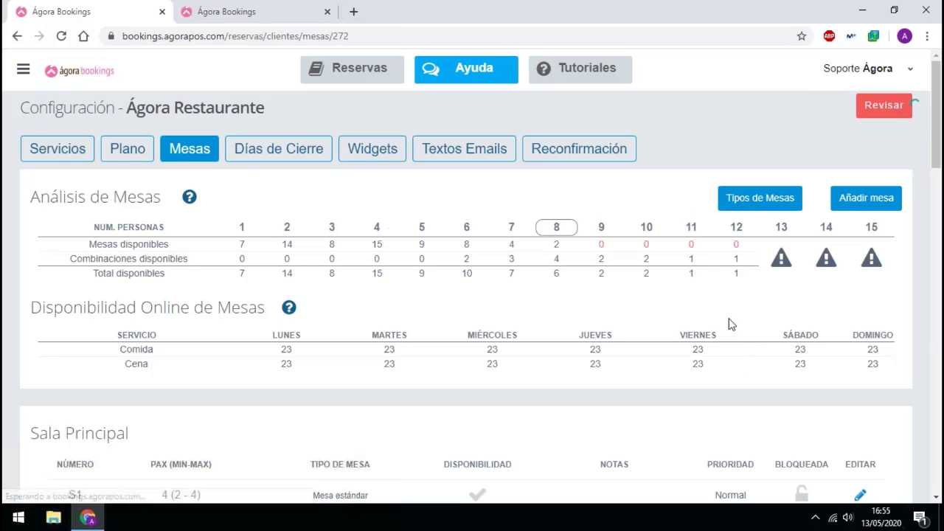
View the floor plan designer used for adding tables, return to the plan configuration, and go back to the tables configuration
{"action": "left_click", "coordinate": [863, 208]}
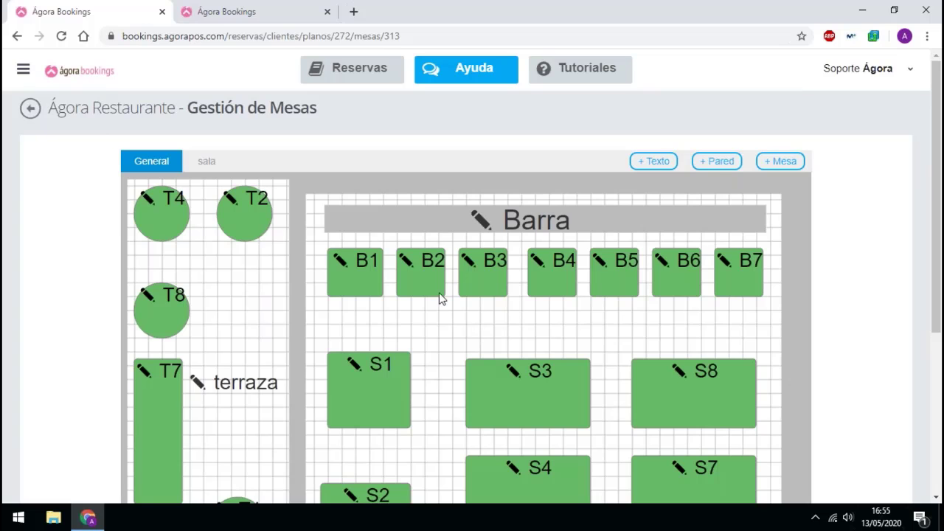
{"action": "left_click", "coordinate": [30, 110]}
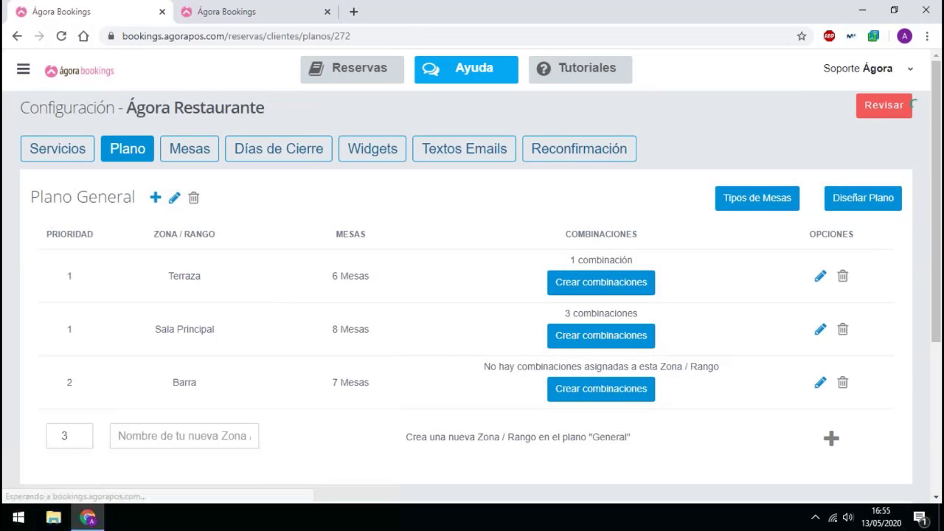
{"action": "scroll", "coordinate": [495, 253], "scroll_direction": "down", "scroll_amount": 2}
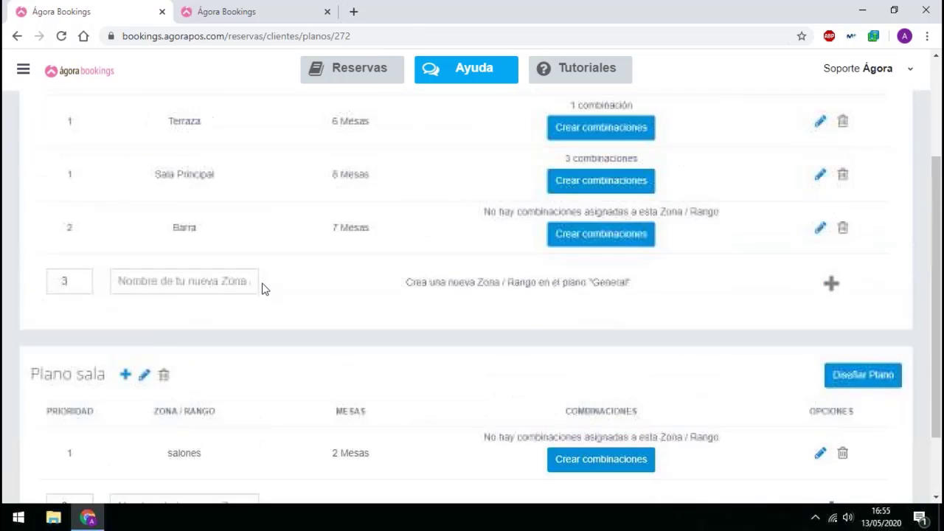
{"action": "scroll", "coordinate": [261, 285], "scroll_direction": "up", "scroll_amount": 2}
{"action": "left_click", "coordinate": [201, 156]}
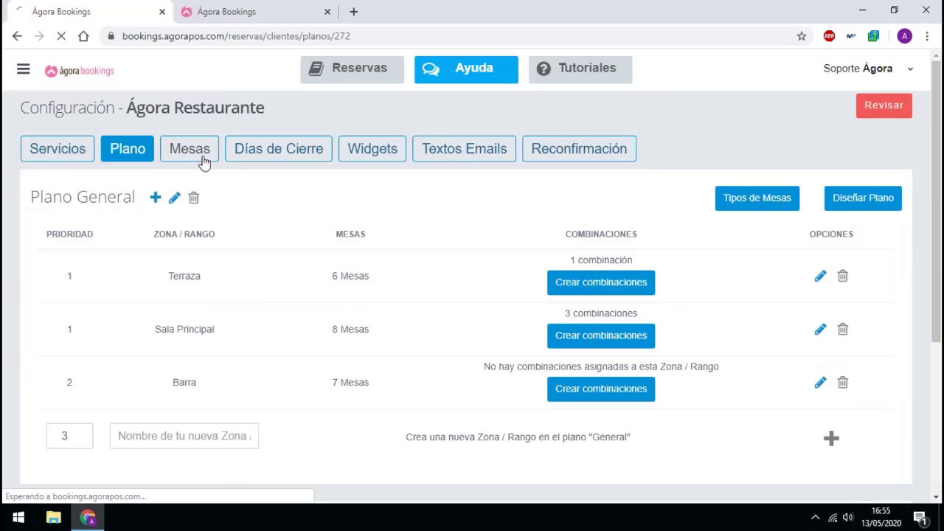